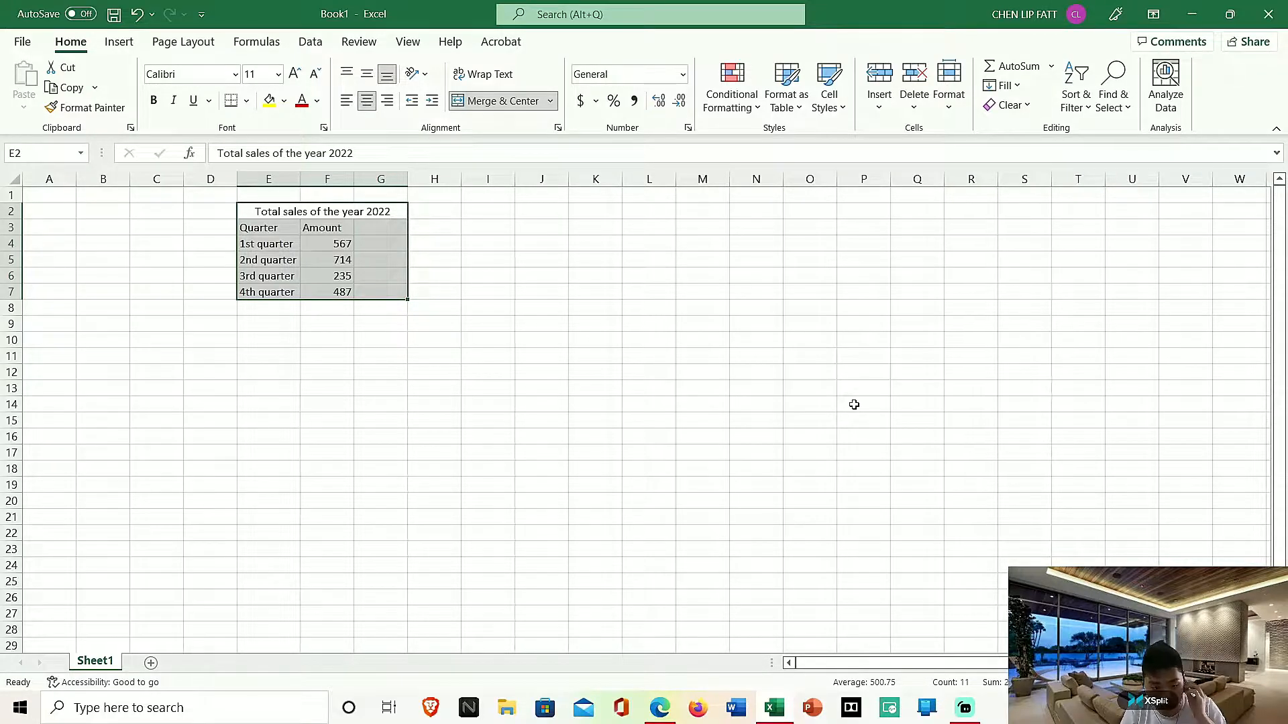
left_click(824, 473)
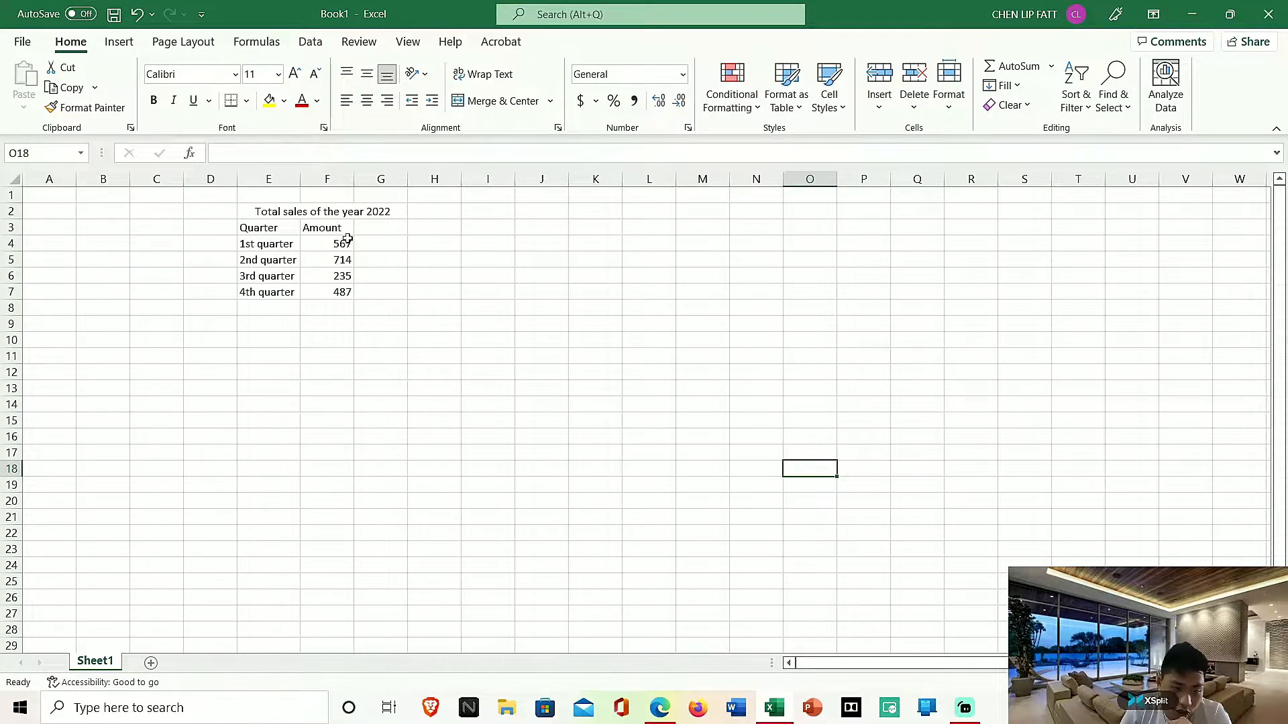
left_click(328, 230)
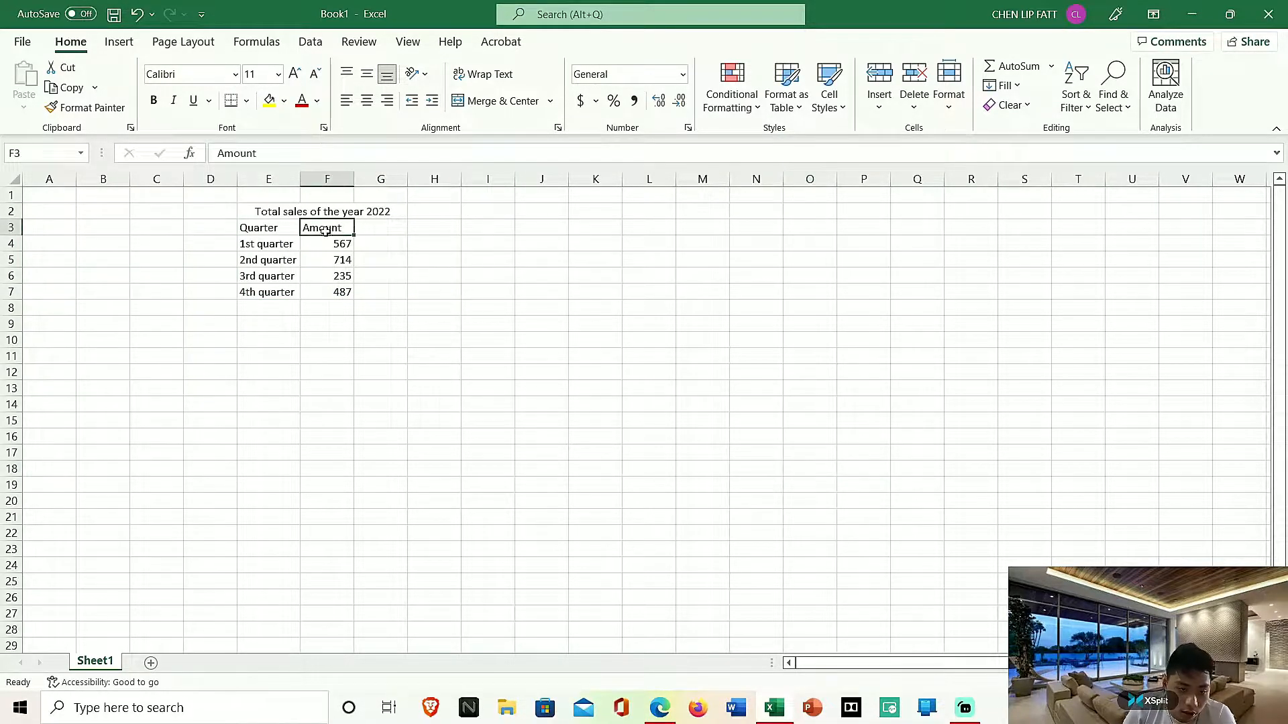
left_click(255, 209)
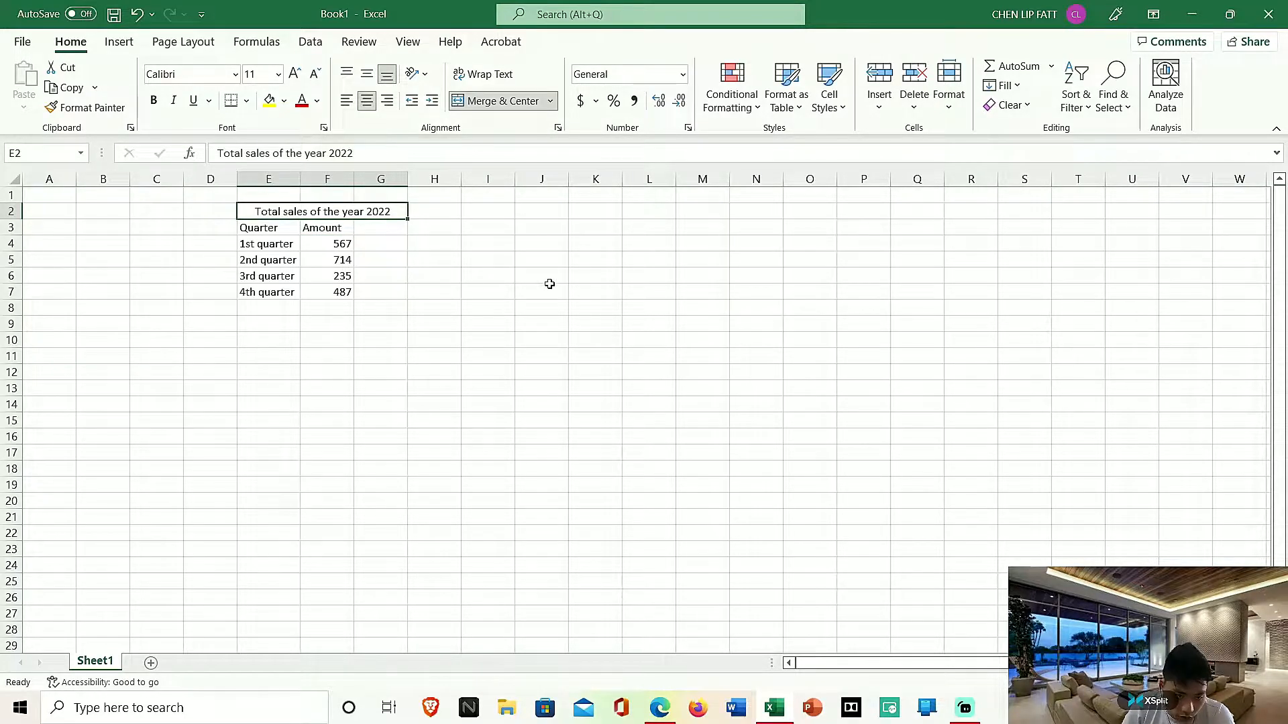
left_click(632, 307)
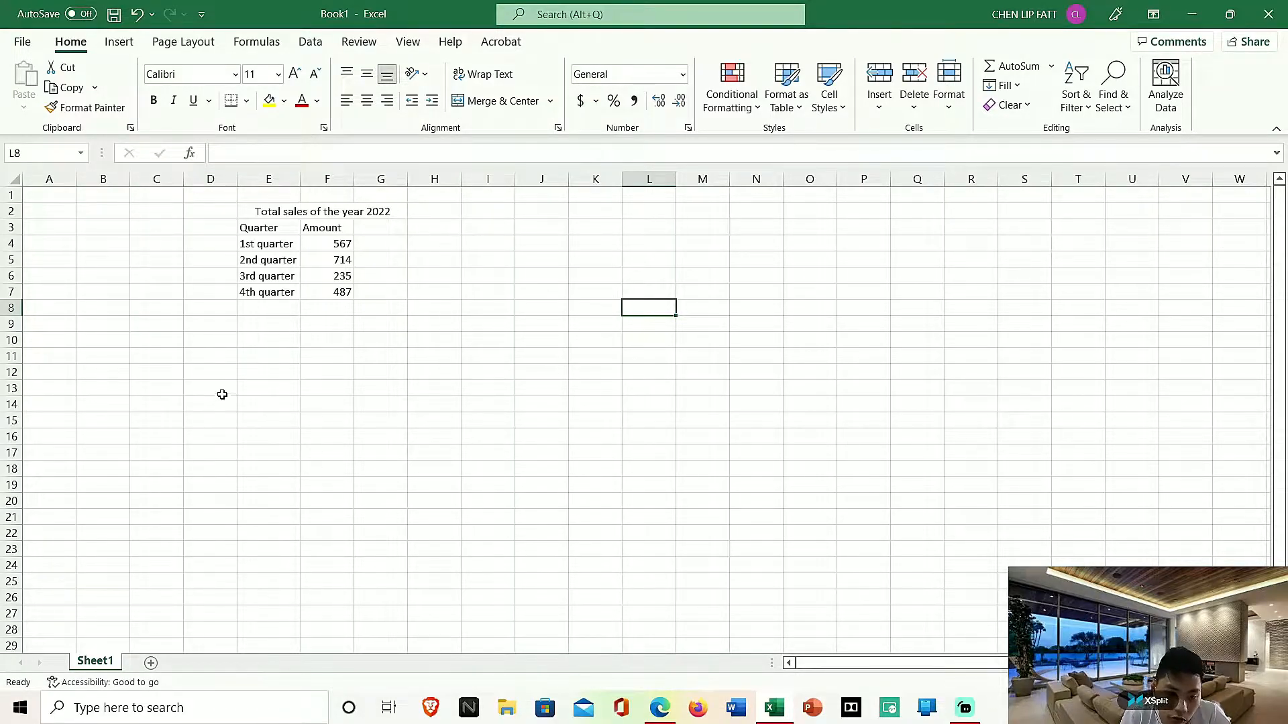
Change the Amount header in F3 to "Amount(RM)" and widen column F to fit it
left_click_drag(243, 211, 331, 309)
left_click(342, 260)
double_click(342, 228)
type("(RM")
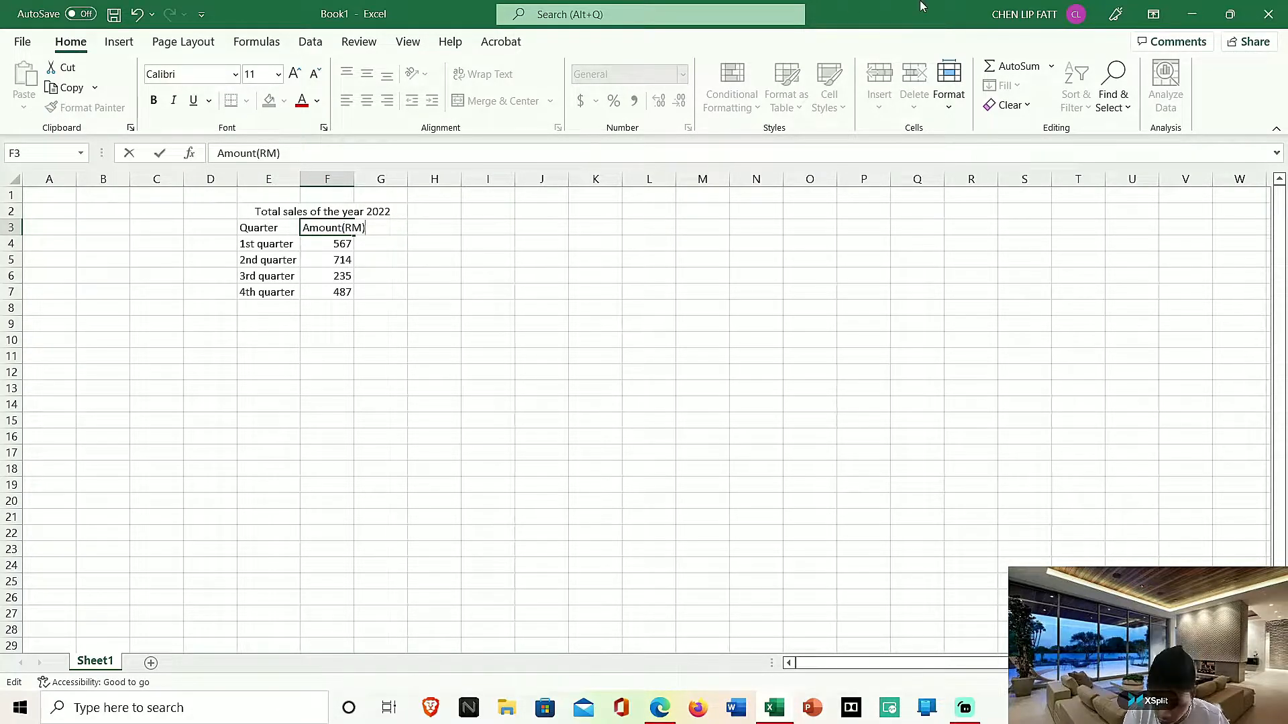
left_click(614, 320)
left_click_drag(352, 175, 368, 176)
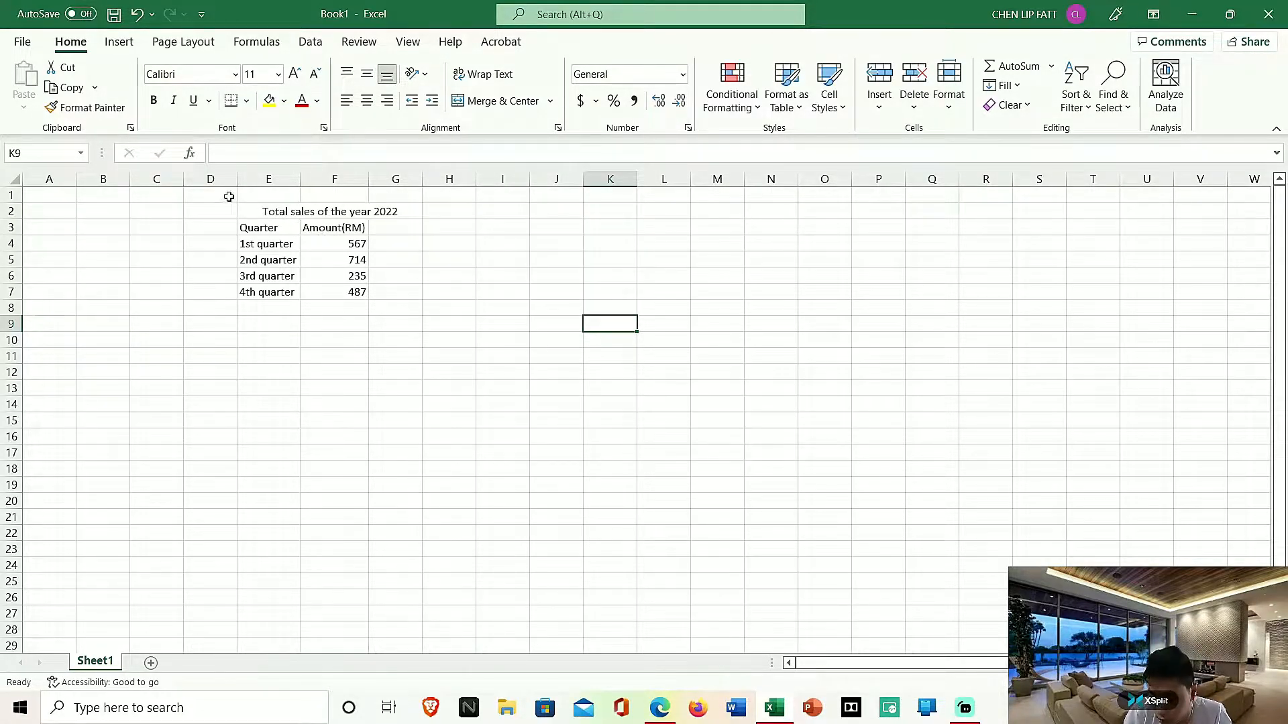
Insert a 3-D pie chart from the sales table in E2:G7
left_click_drag(248, 211, 385, 288)
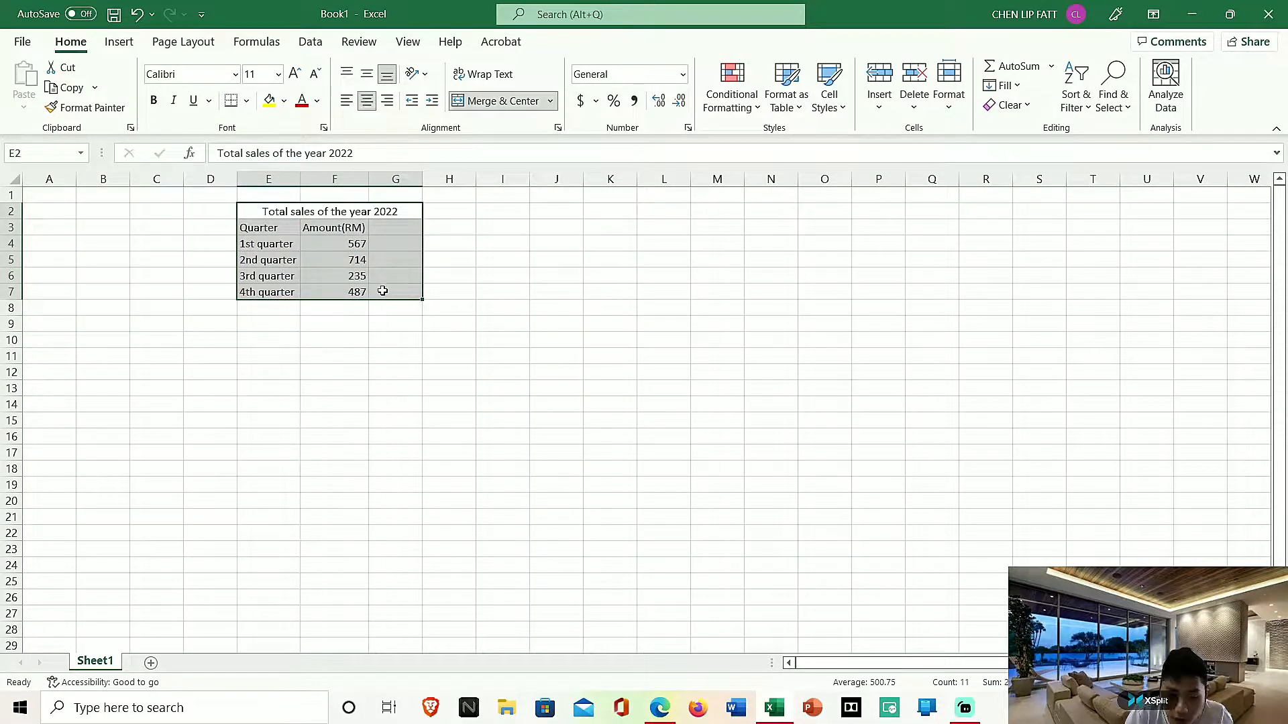
left_click(120, 43)
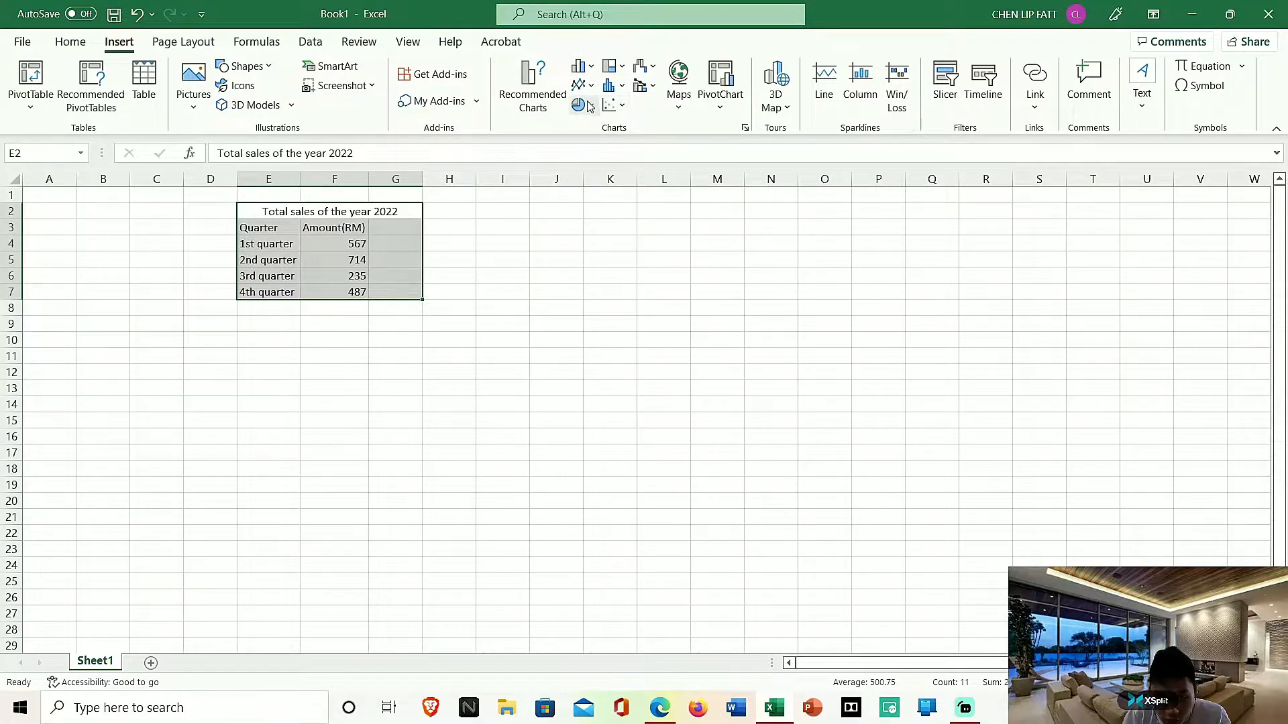
left_click(613, 105)
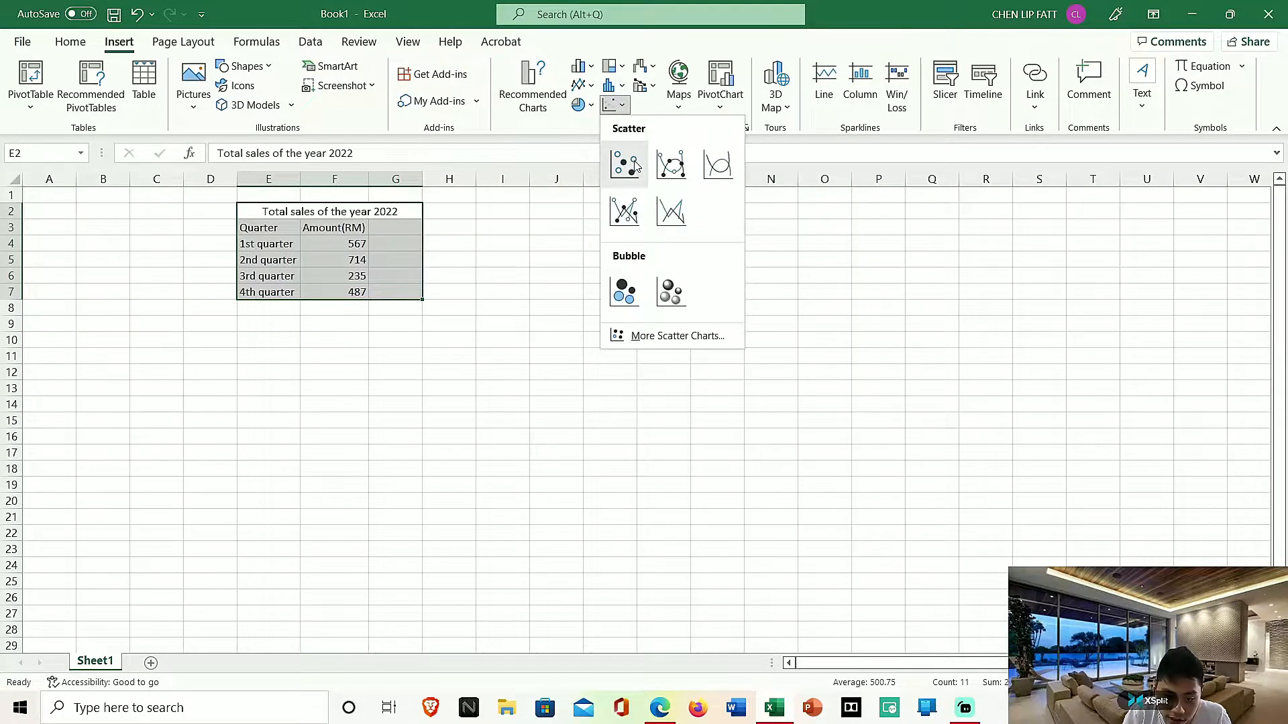
left_click(592, 105)
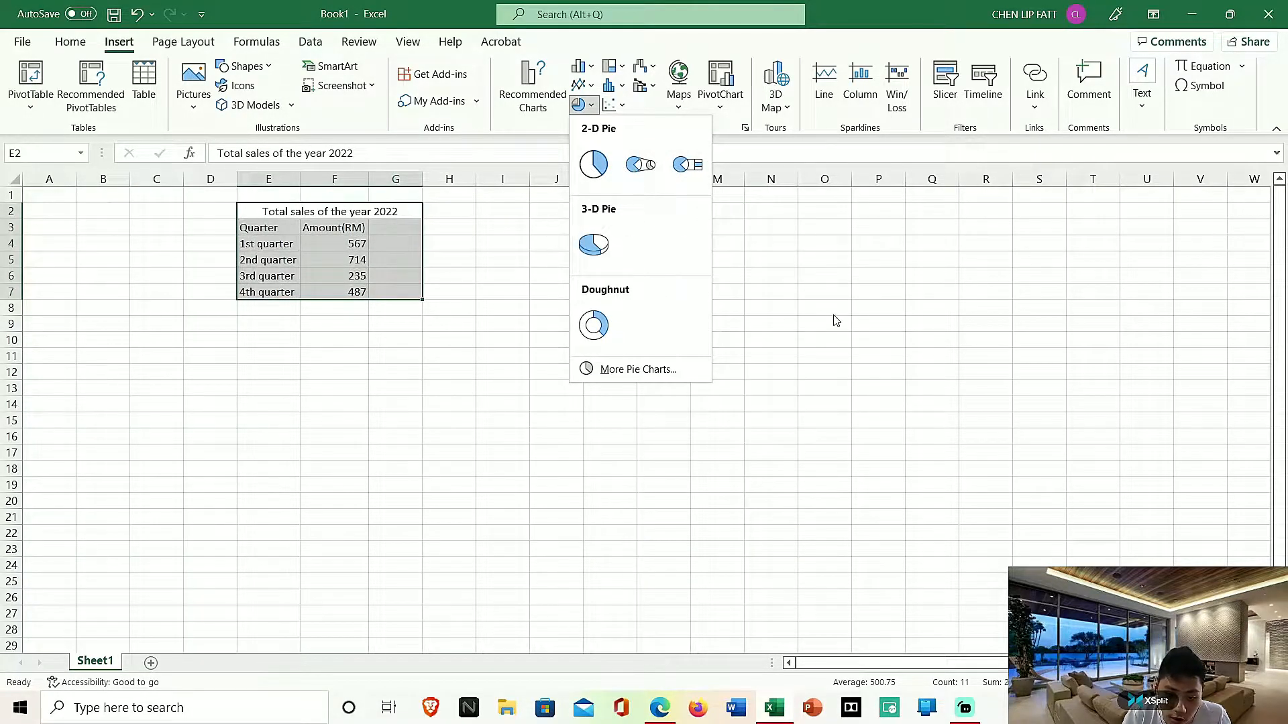
left_click(594, 245)
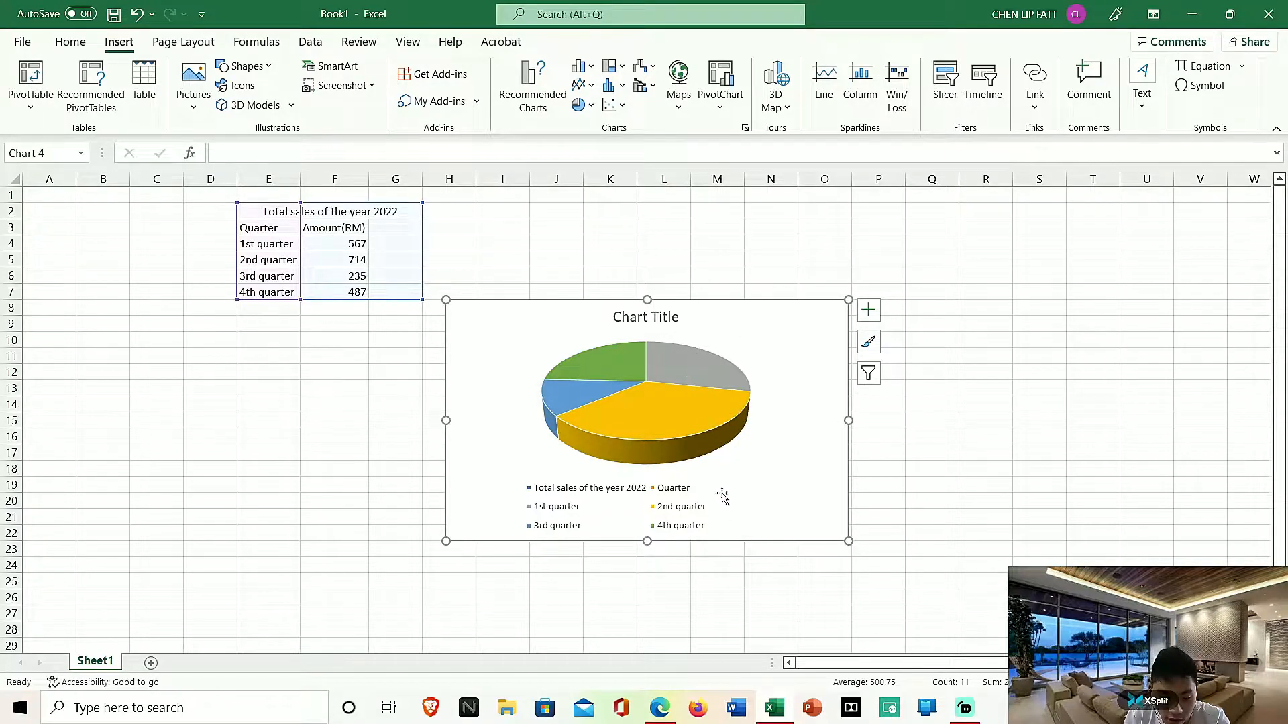
left_click(582, 413)
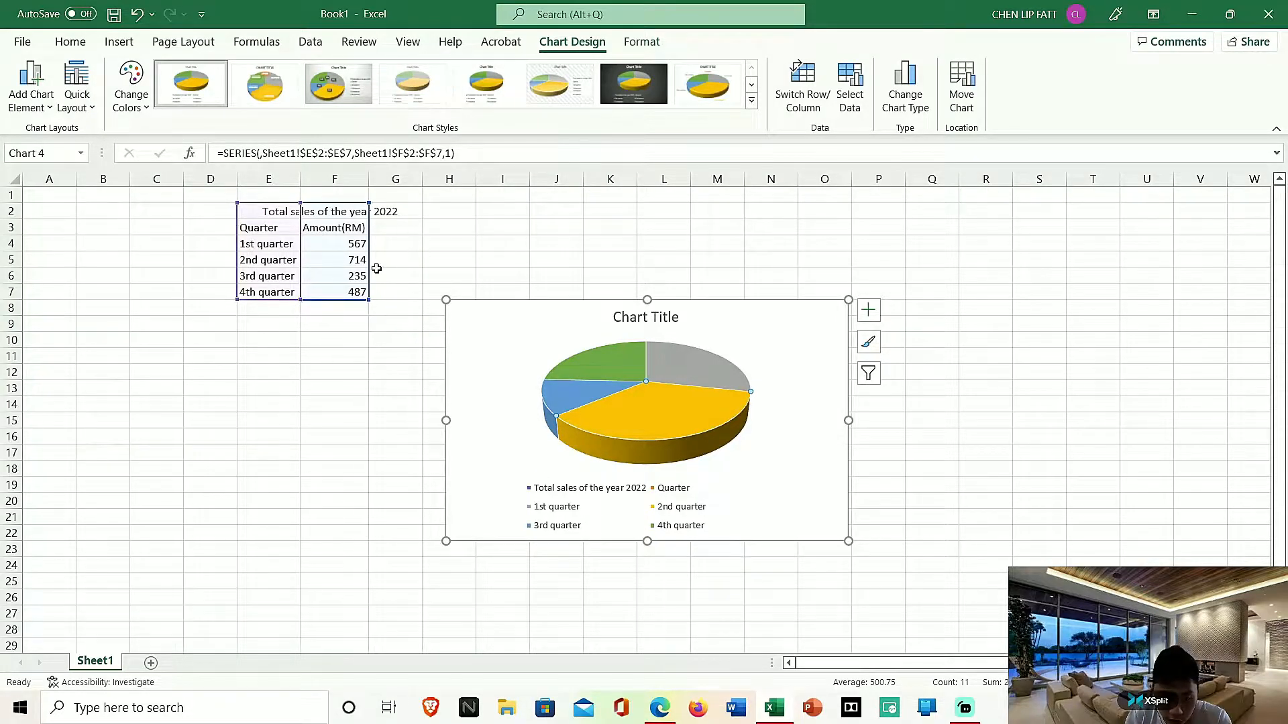
double_click(647, 397)
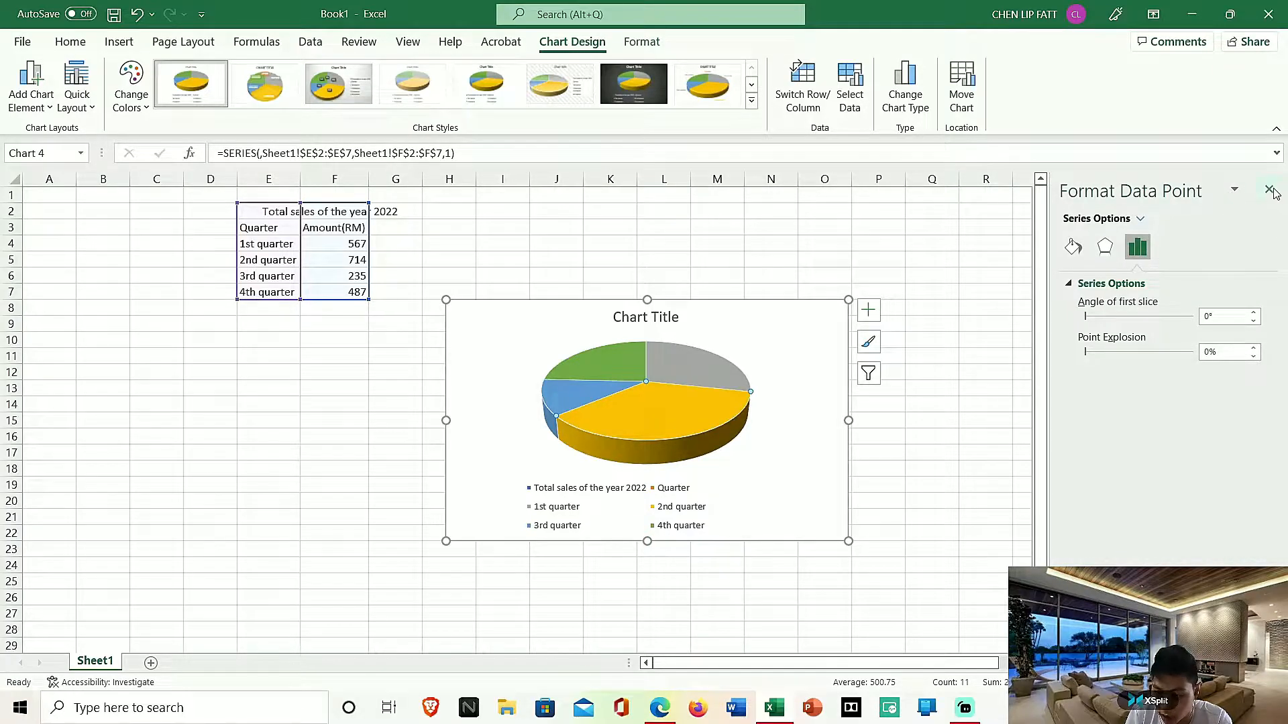
left_click(1269, 189)
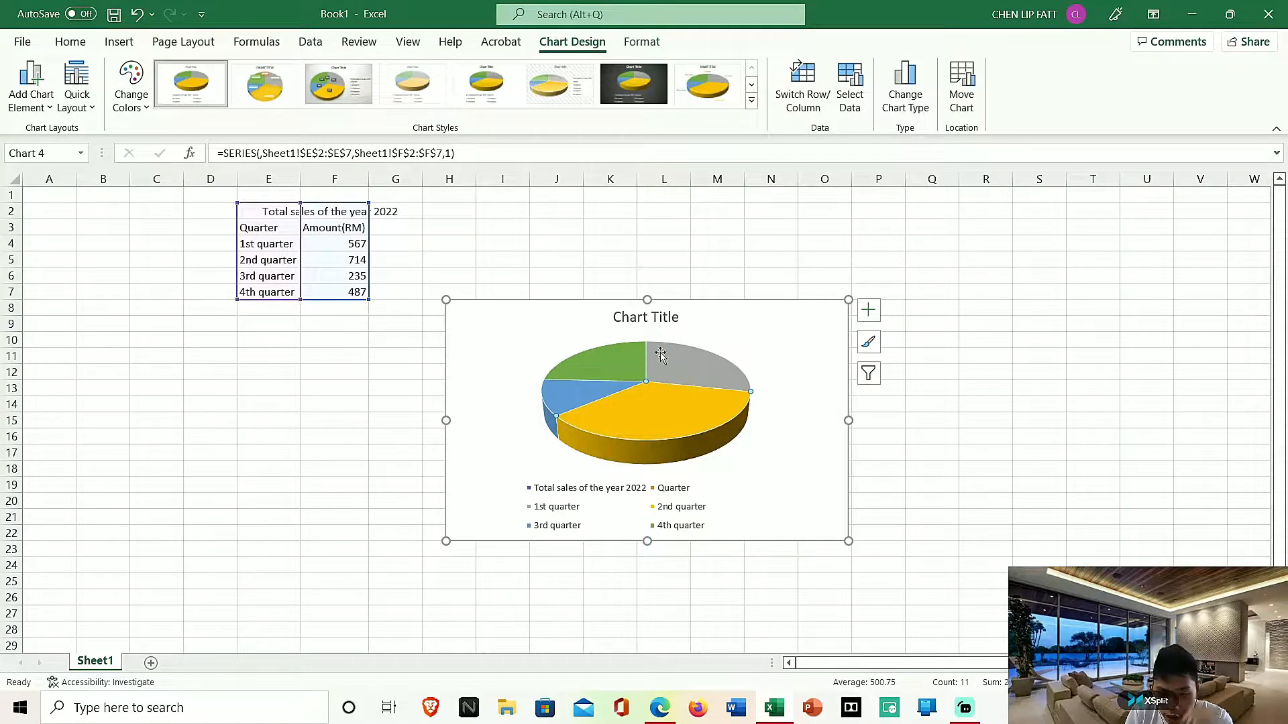
Replace the chart title with the table heading "Total sales of the year 2022" copied from E2
double_click(653, 317)
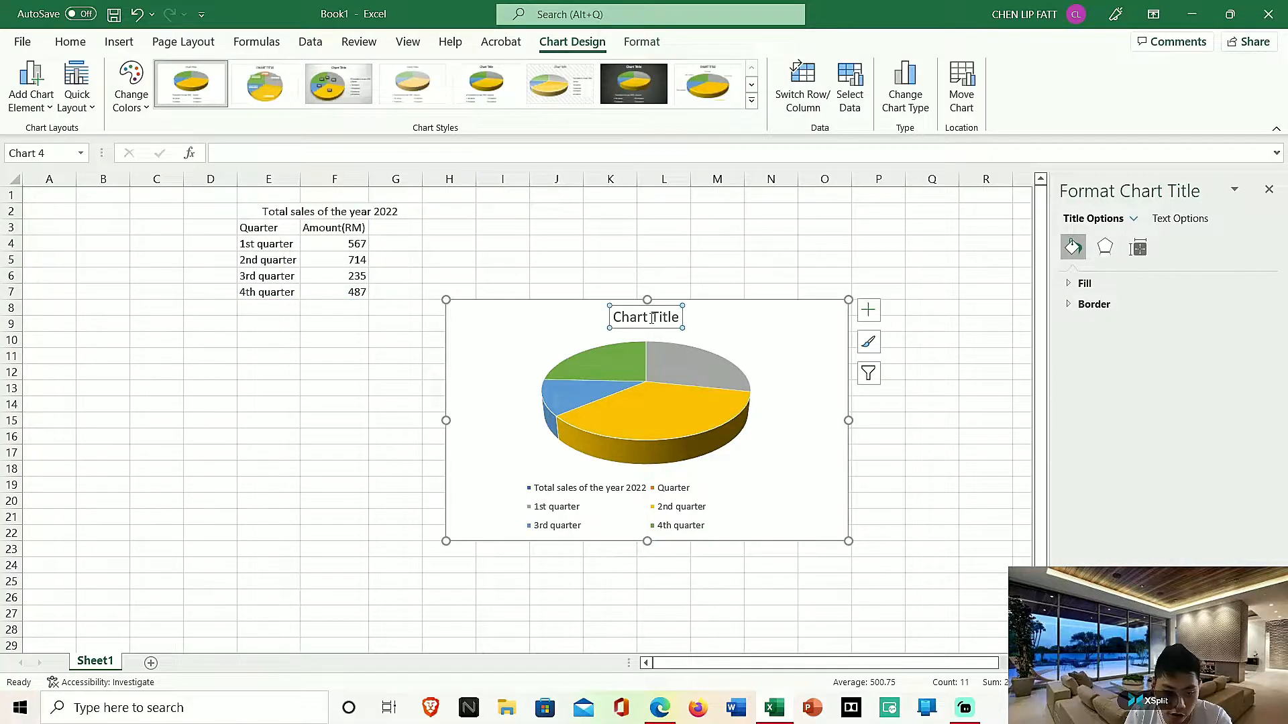
double_click(292, 212)
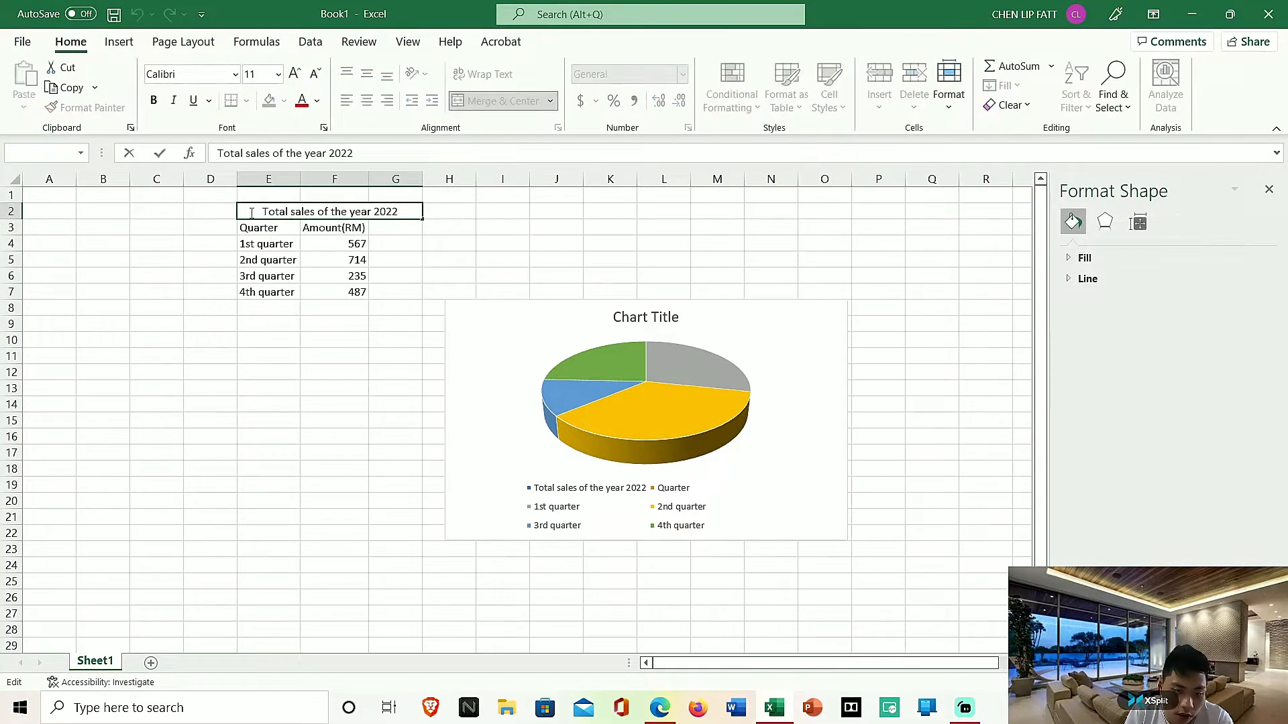
left_click_drag(255, 212, 399, 212)
right_click(376, 216)
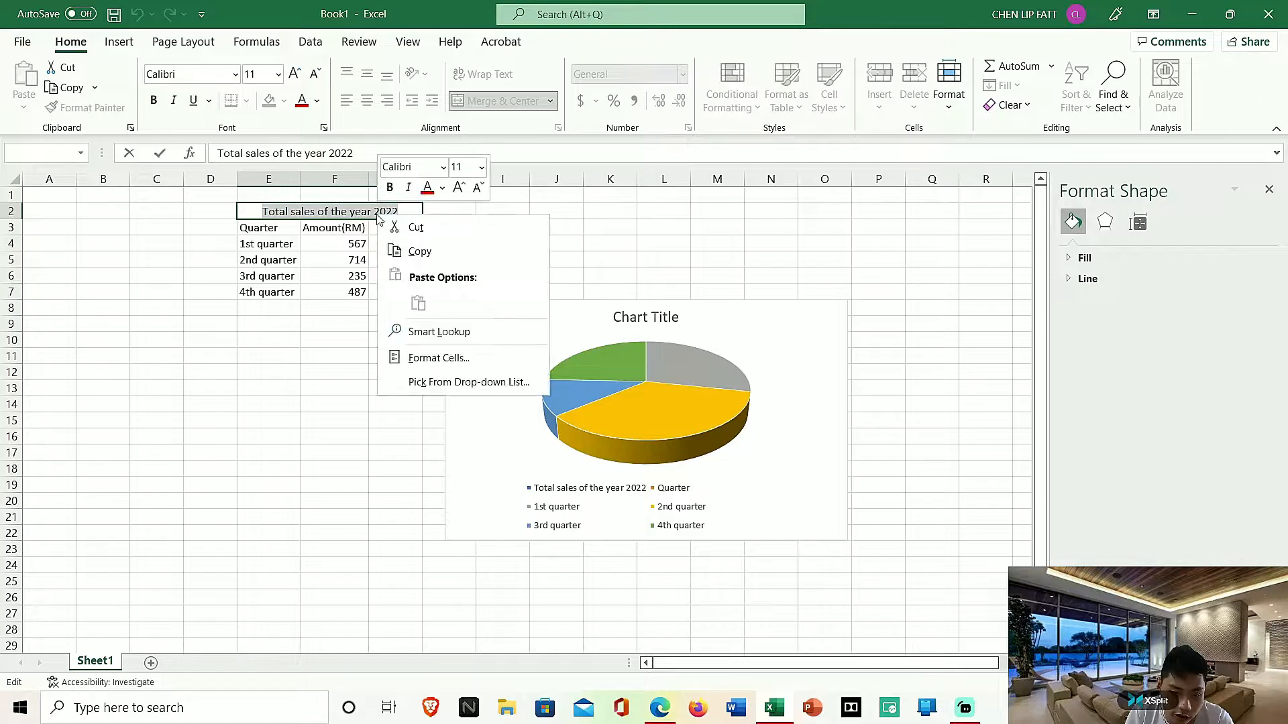
left_click(411, 253)
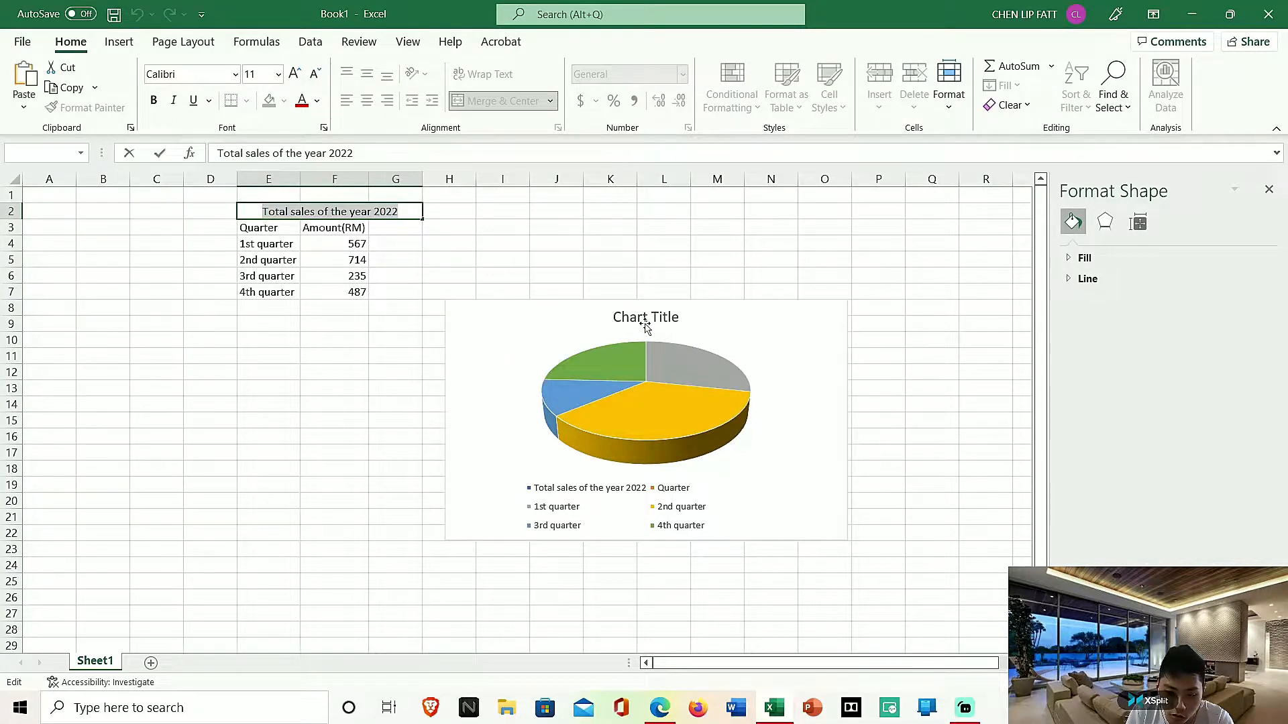
left_click(646, 320)
left_click_drag(679, 318, 613, 317)
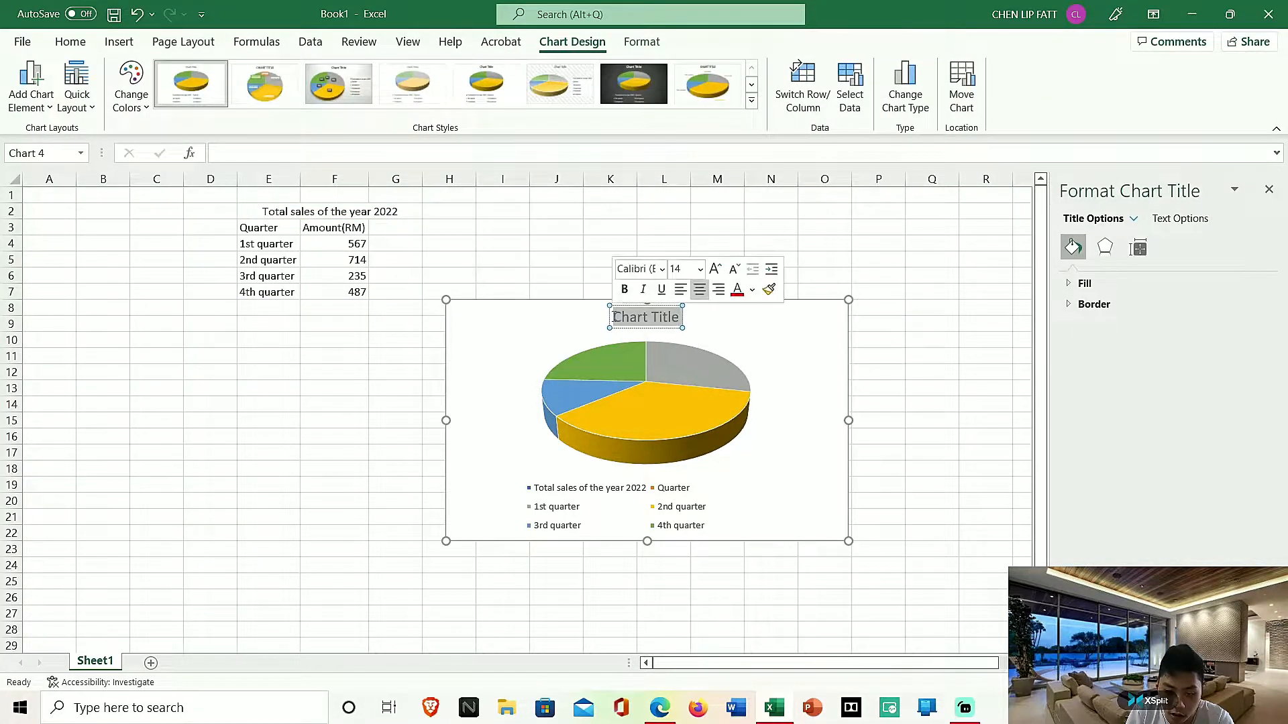
key("ctrl+v")
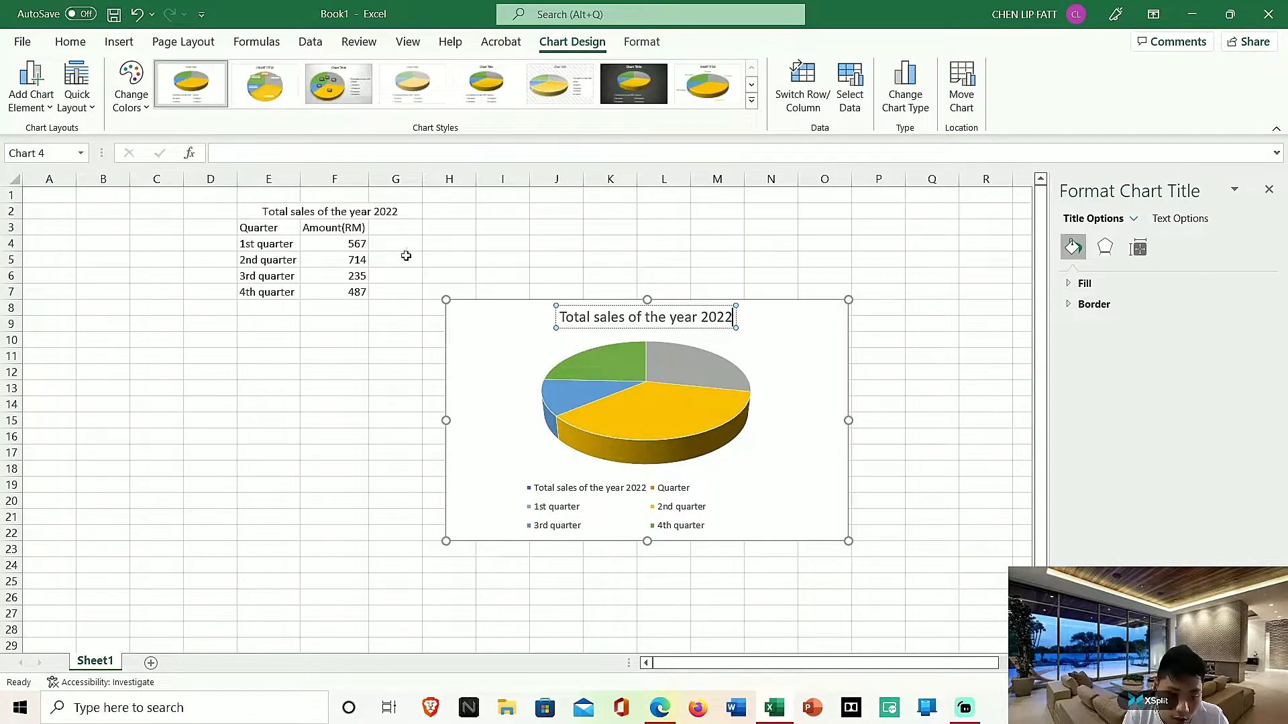
Copy the heading cell E2 again and put the chart title into text editing
left_click(363, 210)
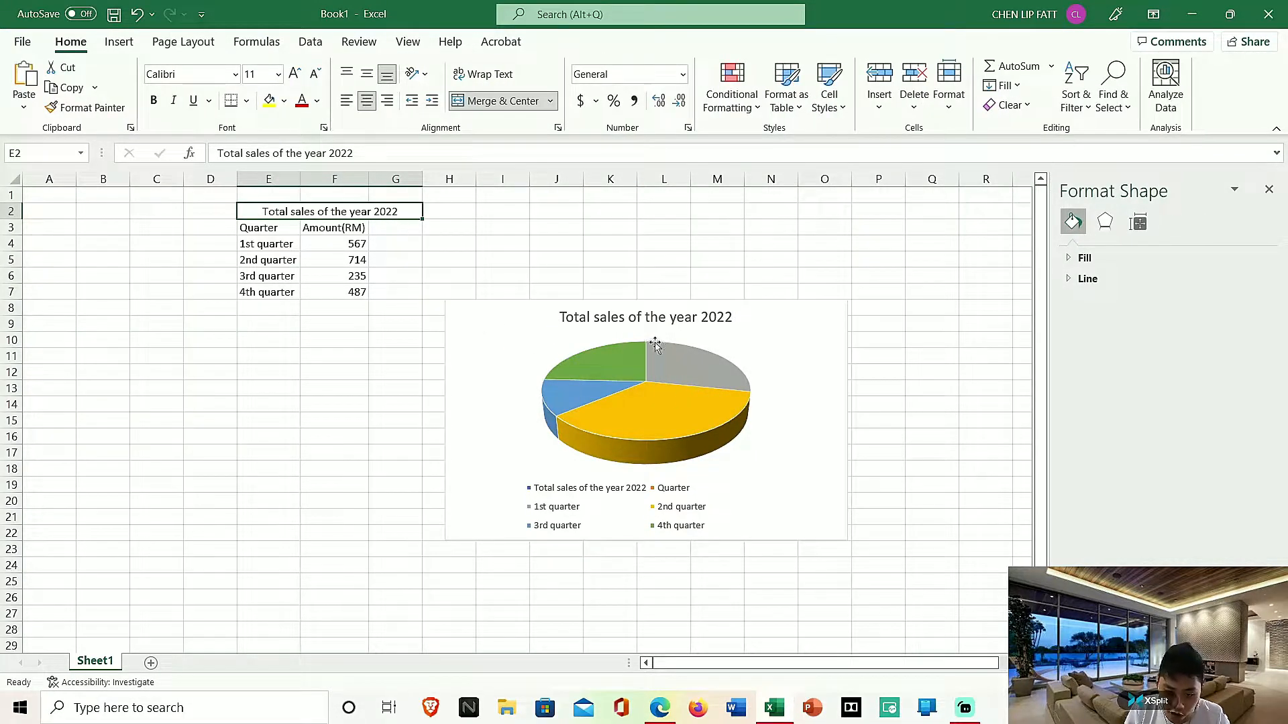
left_click(665, 318)
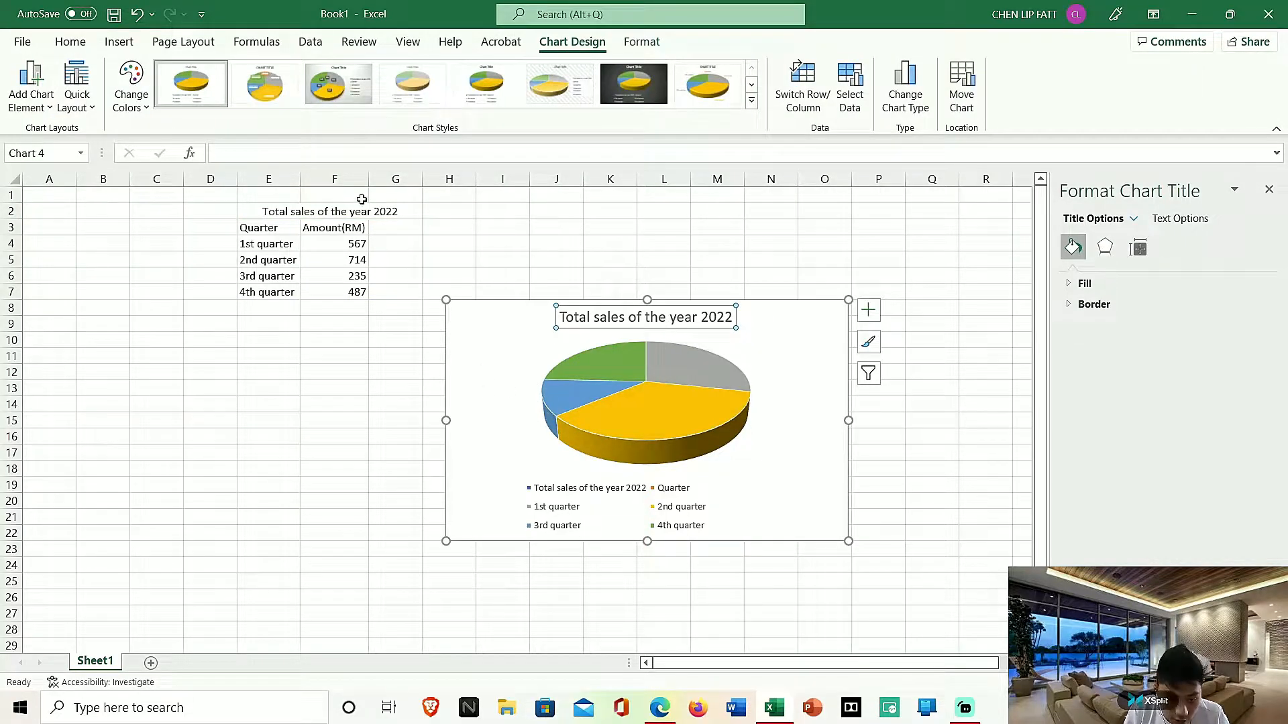
left_click(362, 211)
right_click(363, 210)
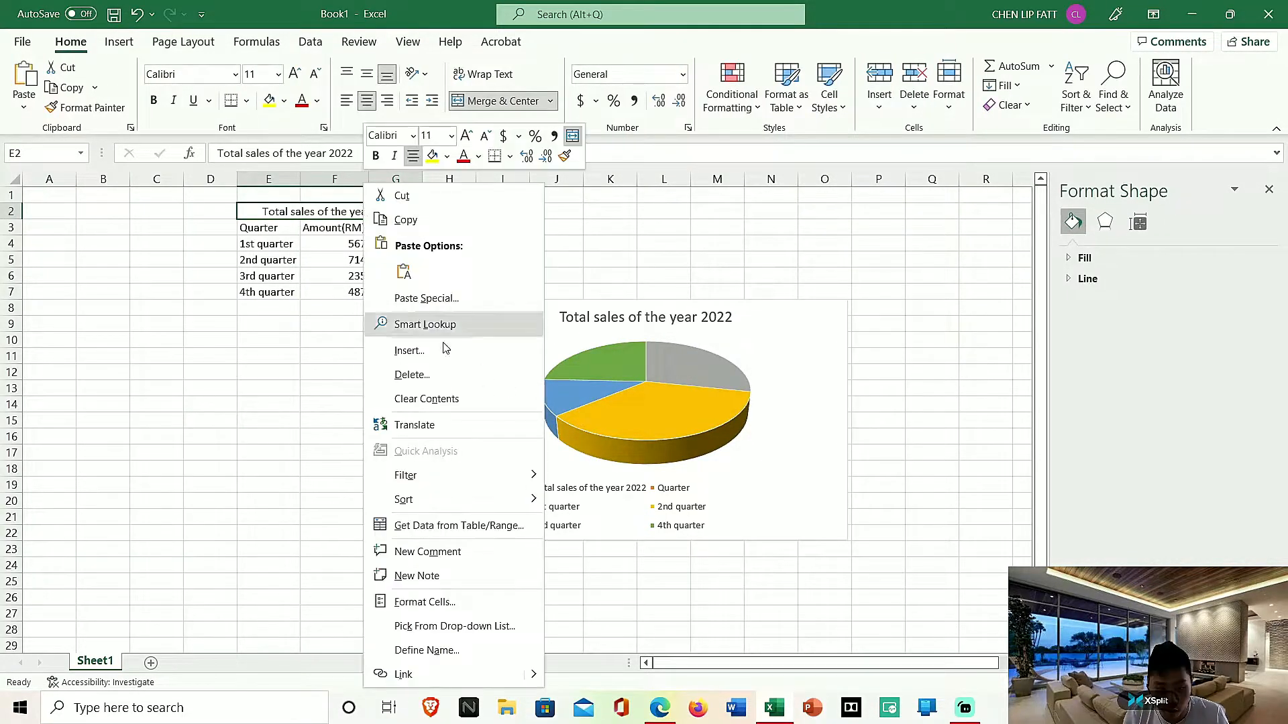
left_click(405, 220)
left_click(660, 319)
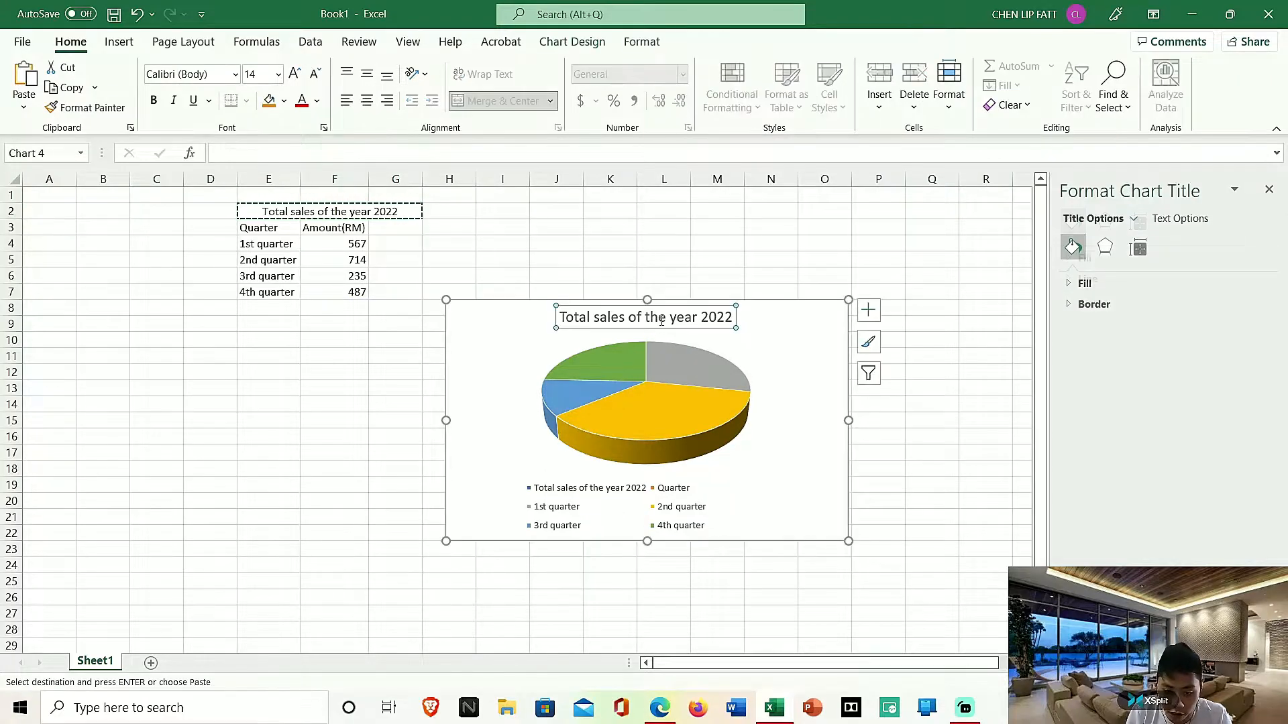
right_click(662, 320)
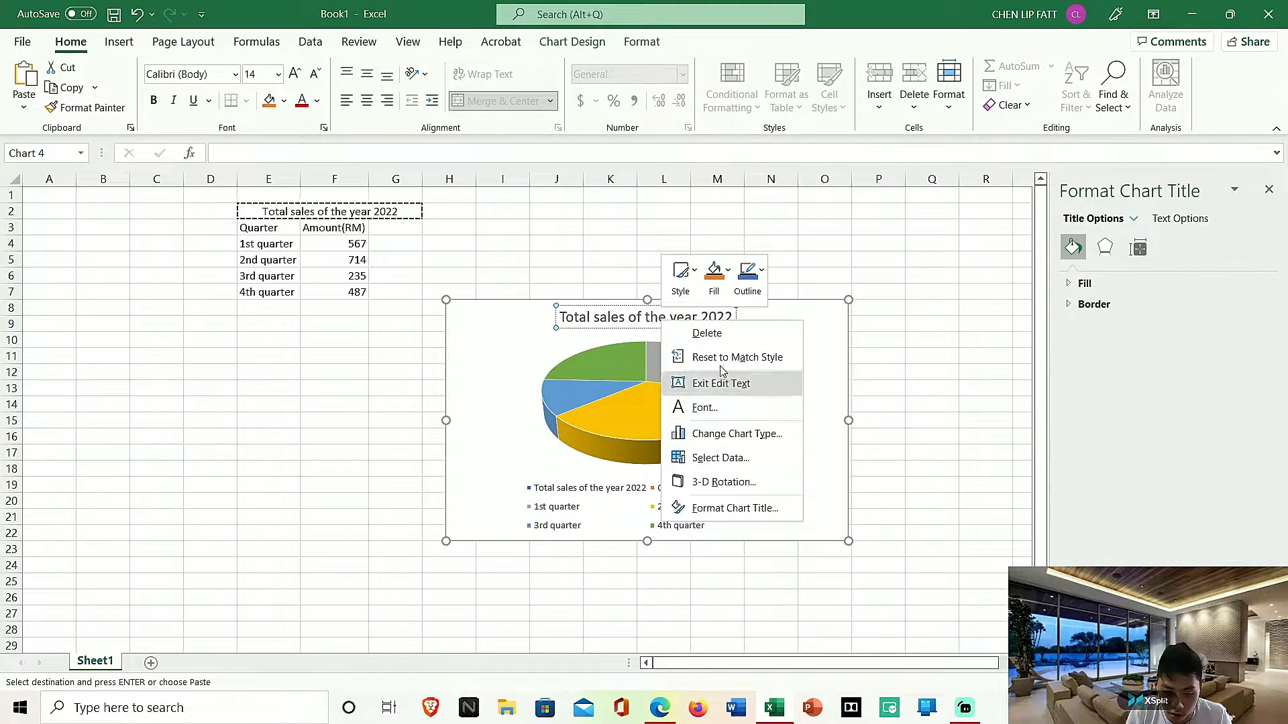
key("Escape")
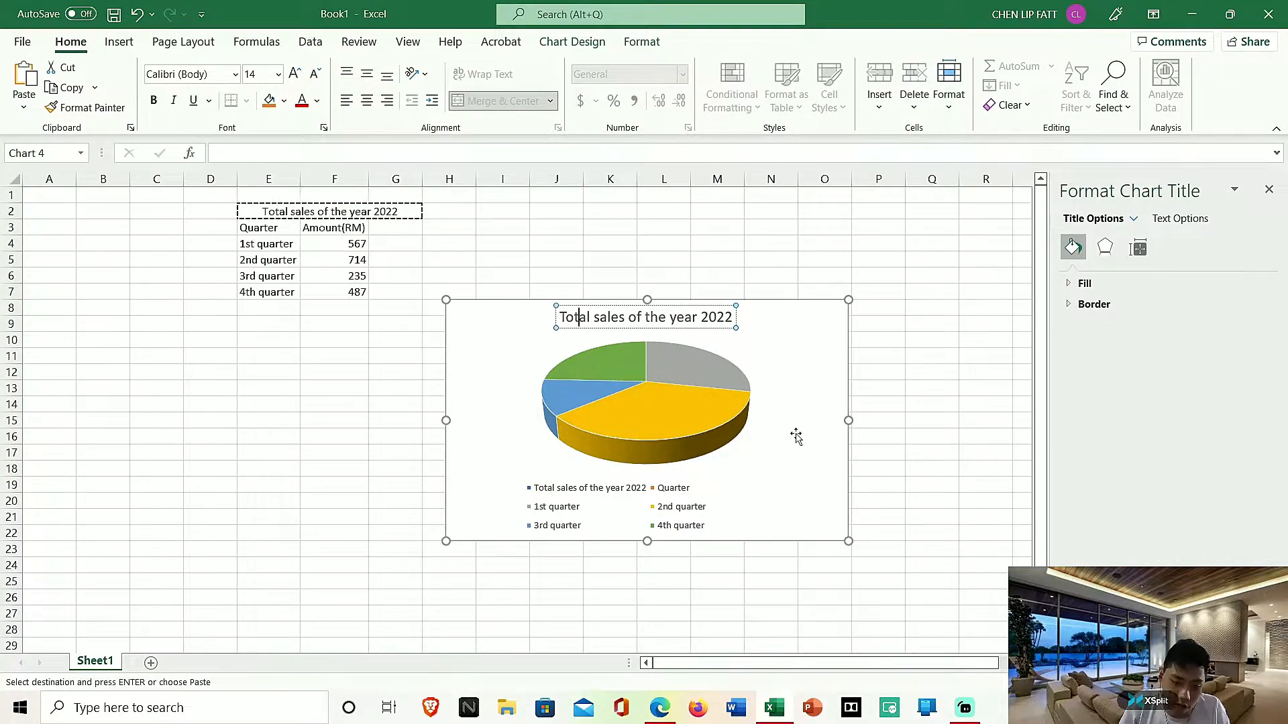
Add a data label to the 2nd quarter slice and display it as a data callout
left_click(700, 408)
left_click(576, 390)
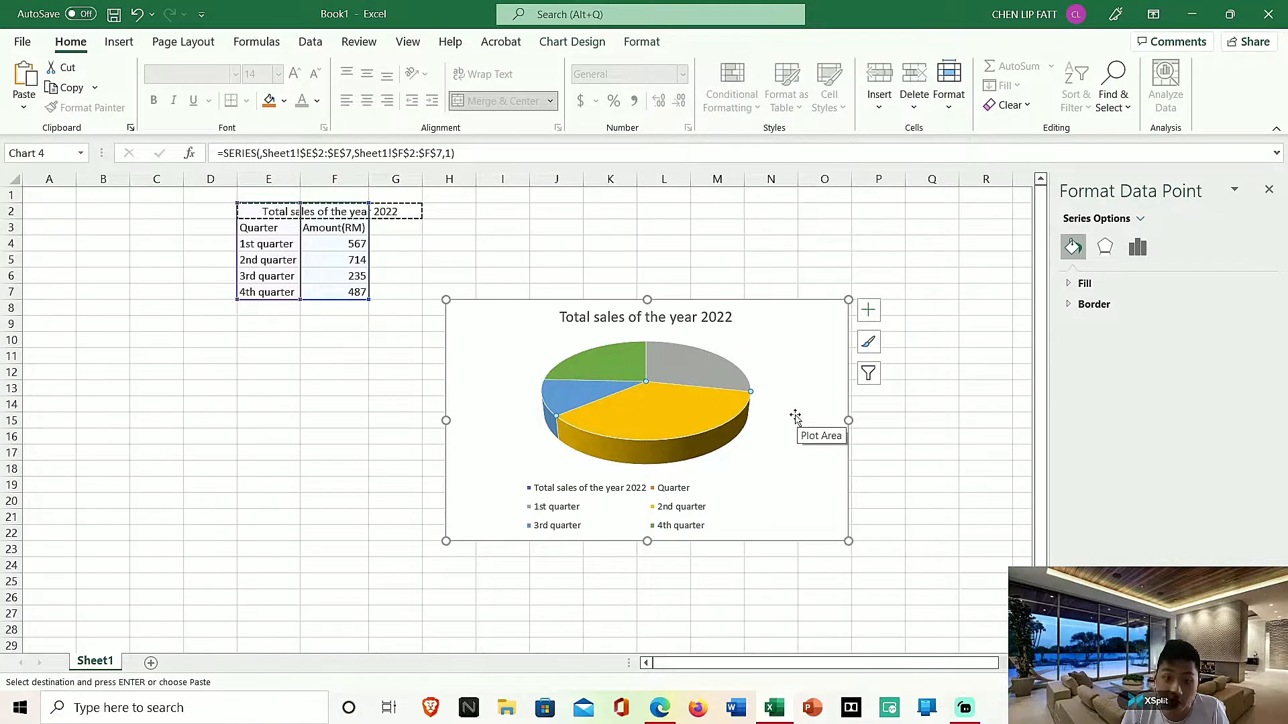
left_click(869, 311)
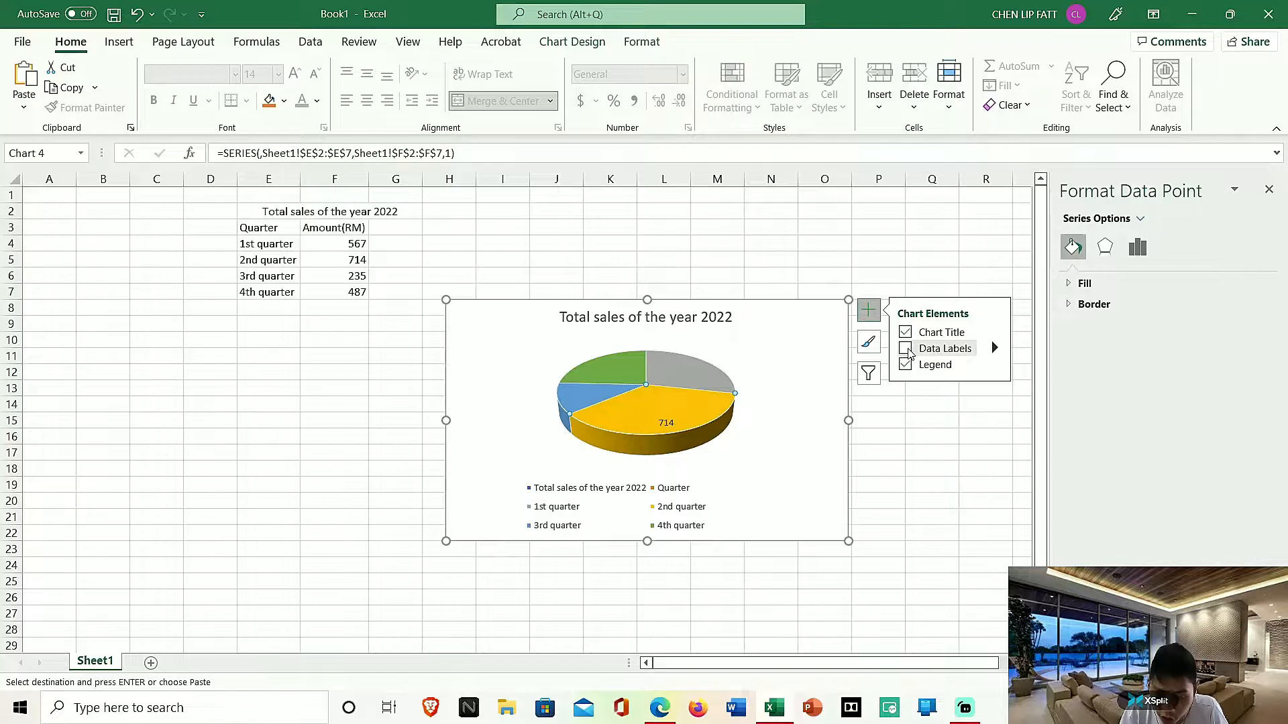
left_click(906, 348)
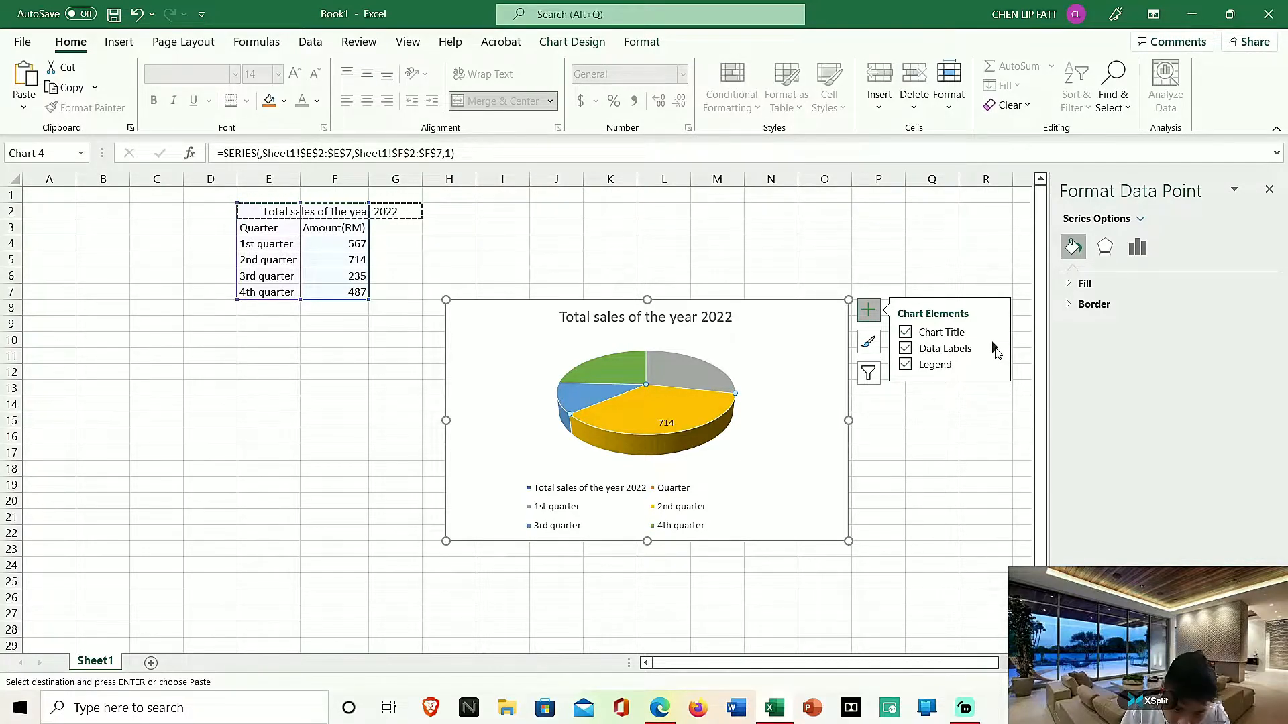
left_click(995, 350)
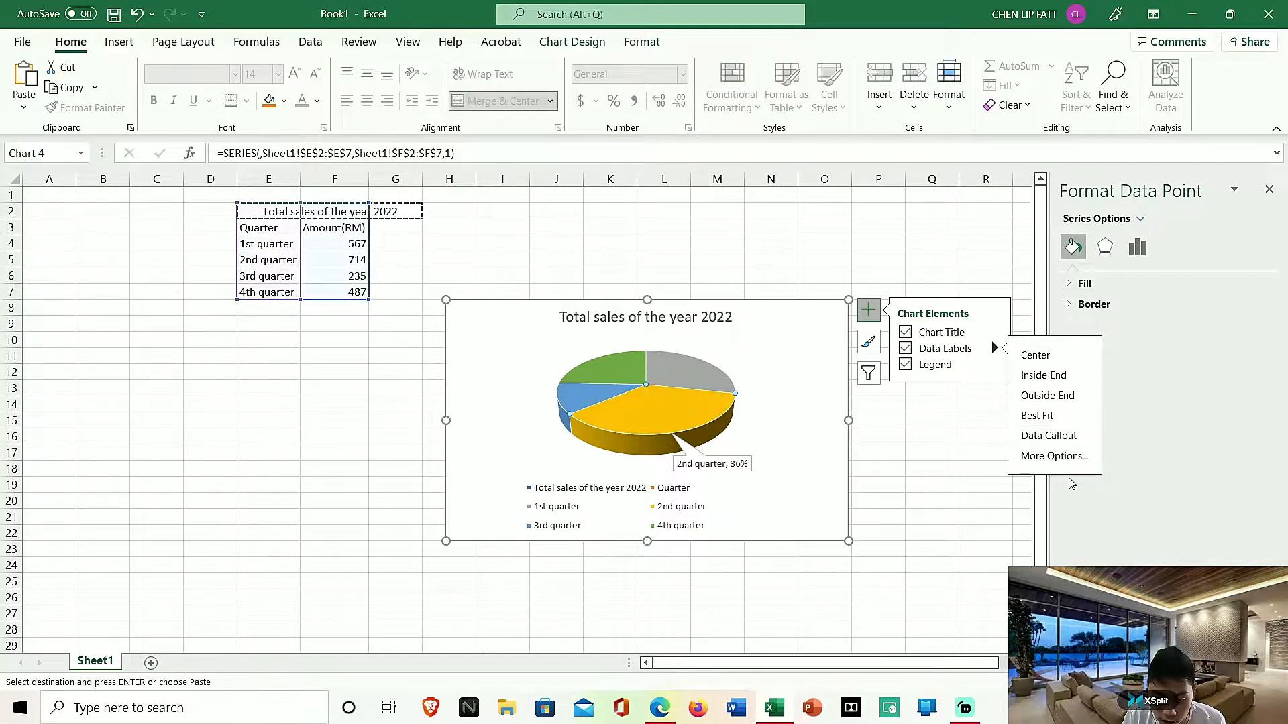
Widen the pie chart to the right and reposition its title above the pie
left_click_drag(848, 420, 1066, 424)
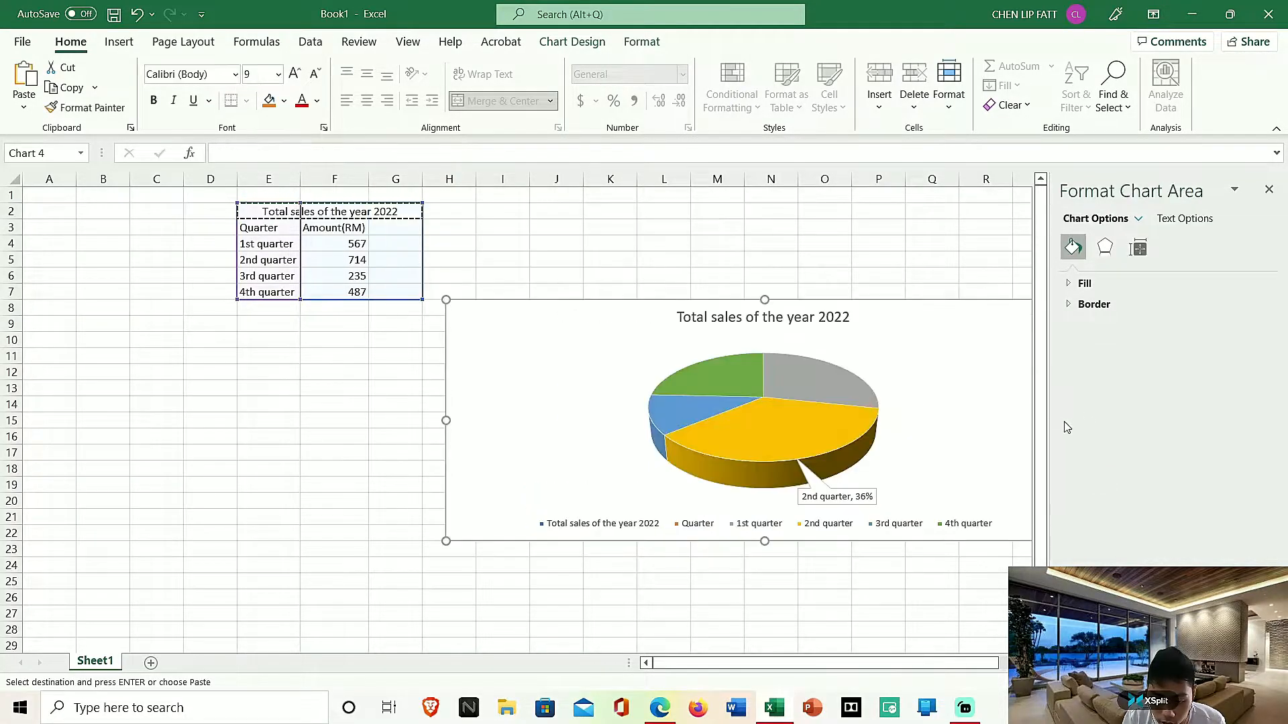
left_click(730, 445)
left_click(678, 428)
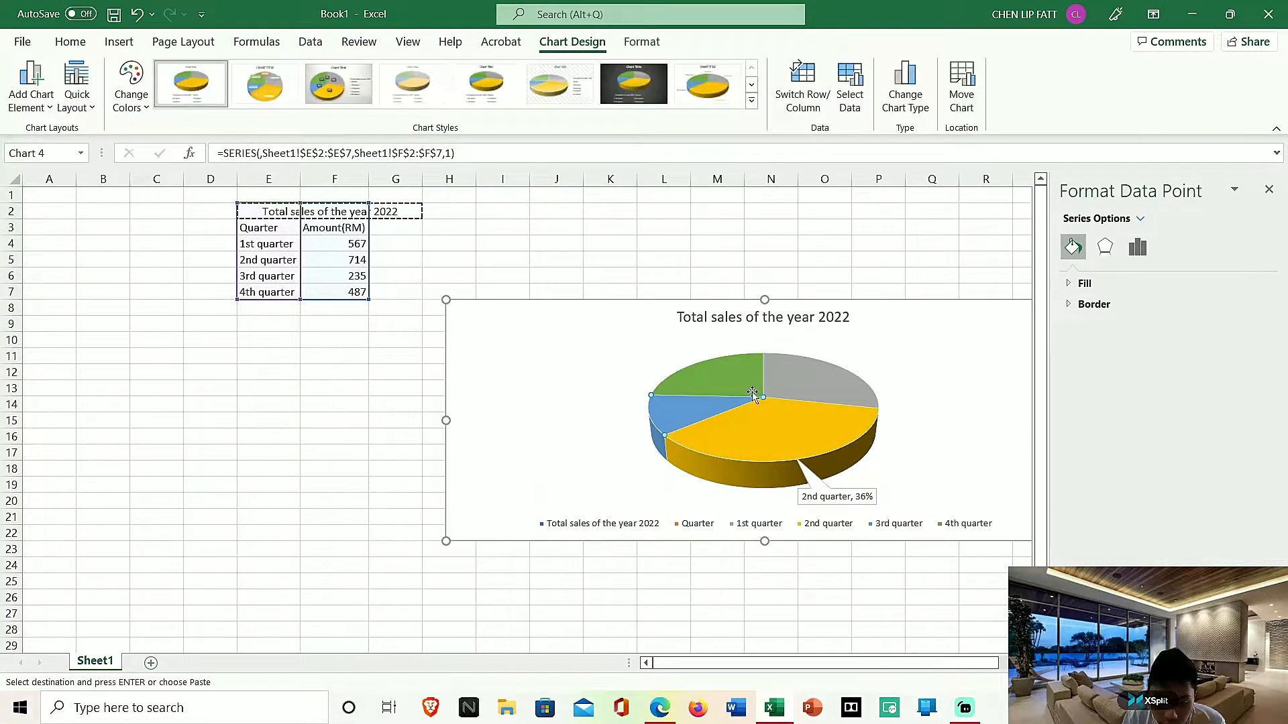
left_click_drag(839, 317, 734, 328)
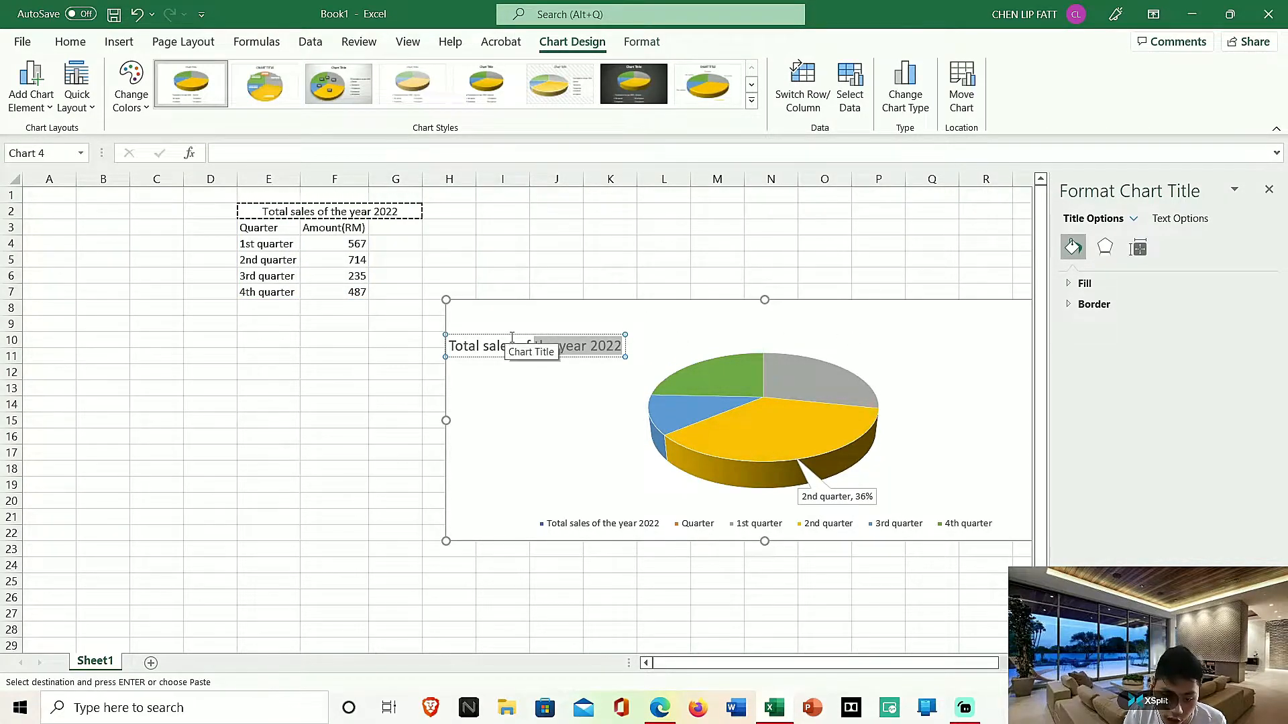
left_click_drag(507, 335, 738, 328)
Move the pie chart below the sales table and delete it
left_click_drag(948, 342, 664, 382)
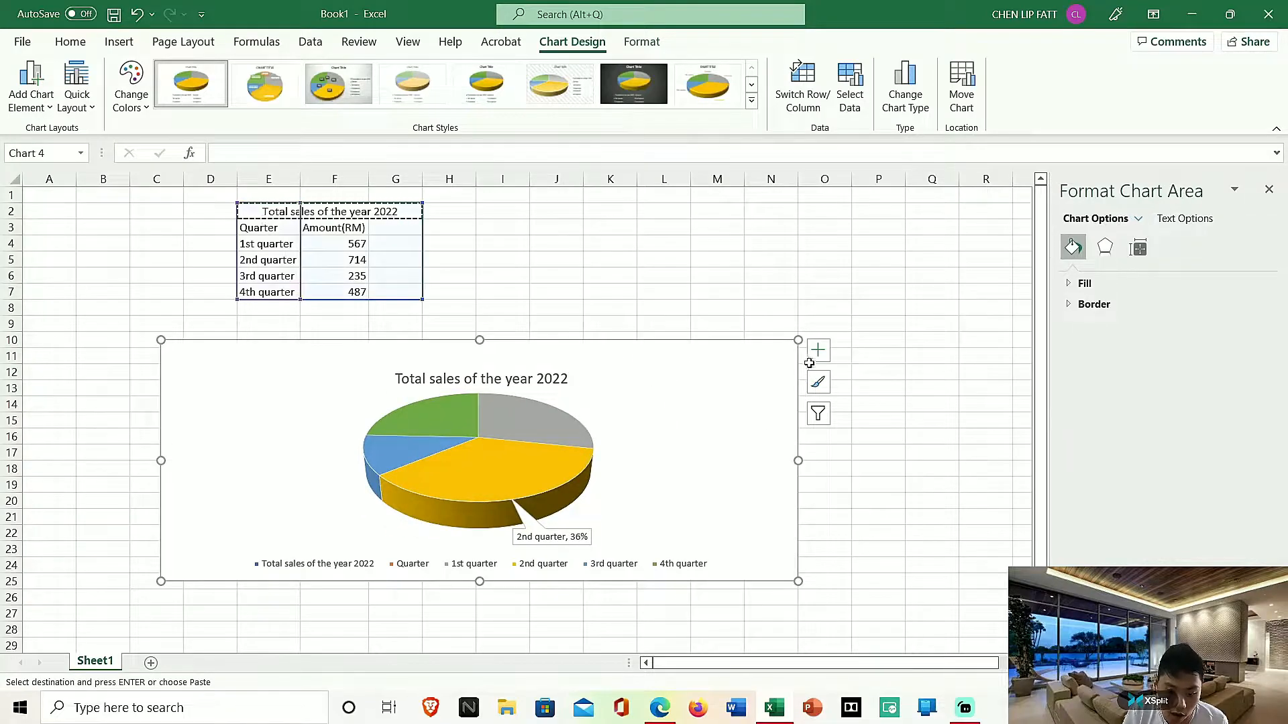
key("Delete")
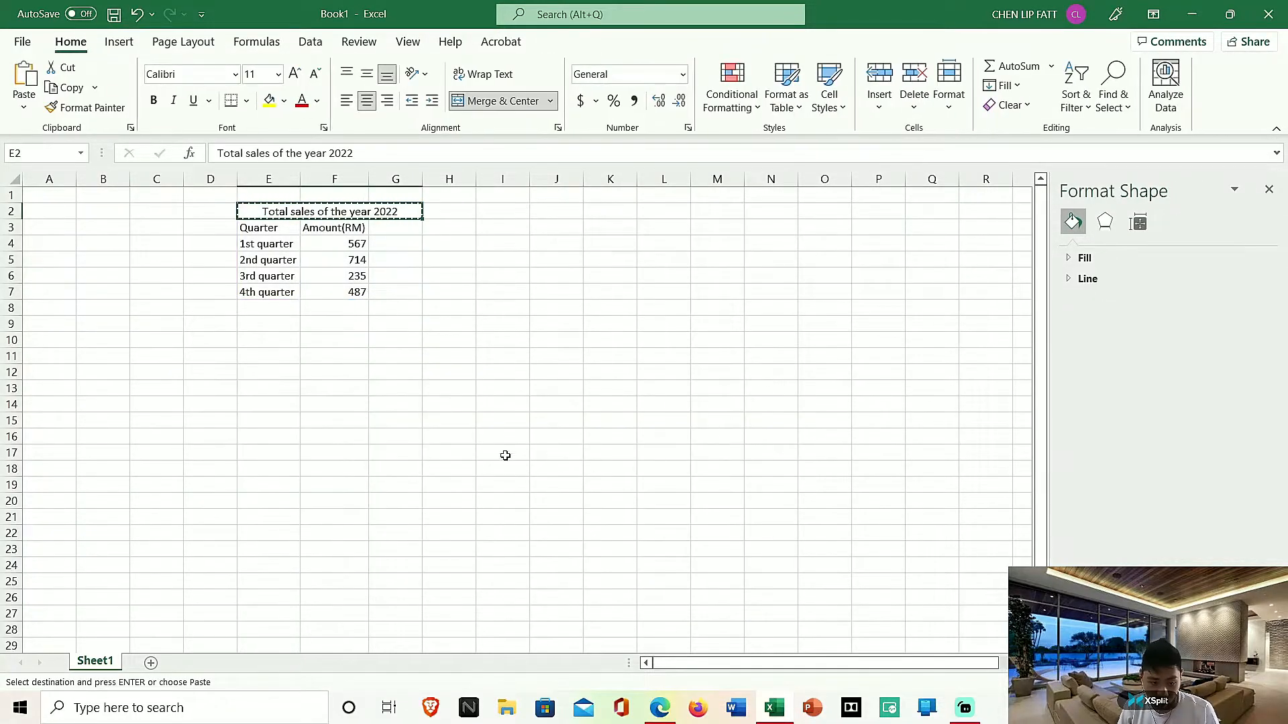
double_click(445, 419)
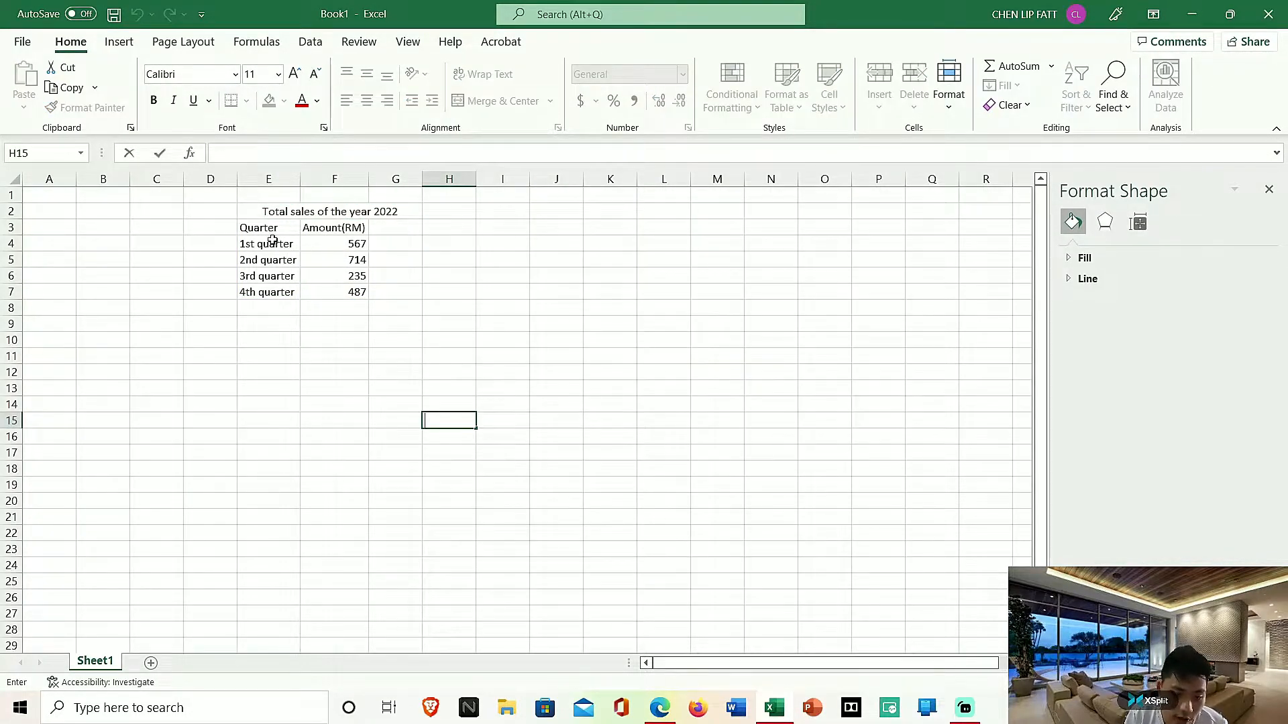
left_click_drag(320, 242, 339, 292)
left_click(118, 42)
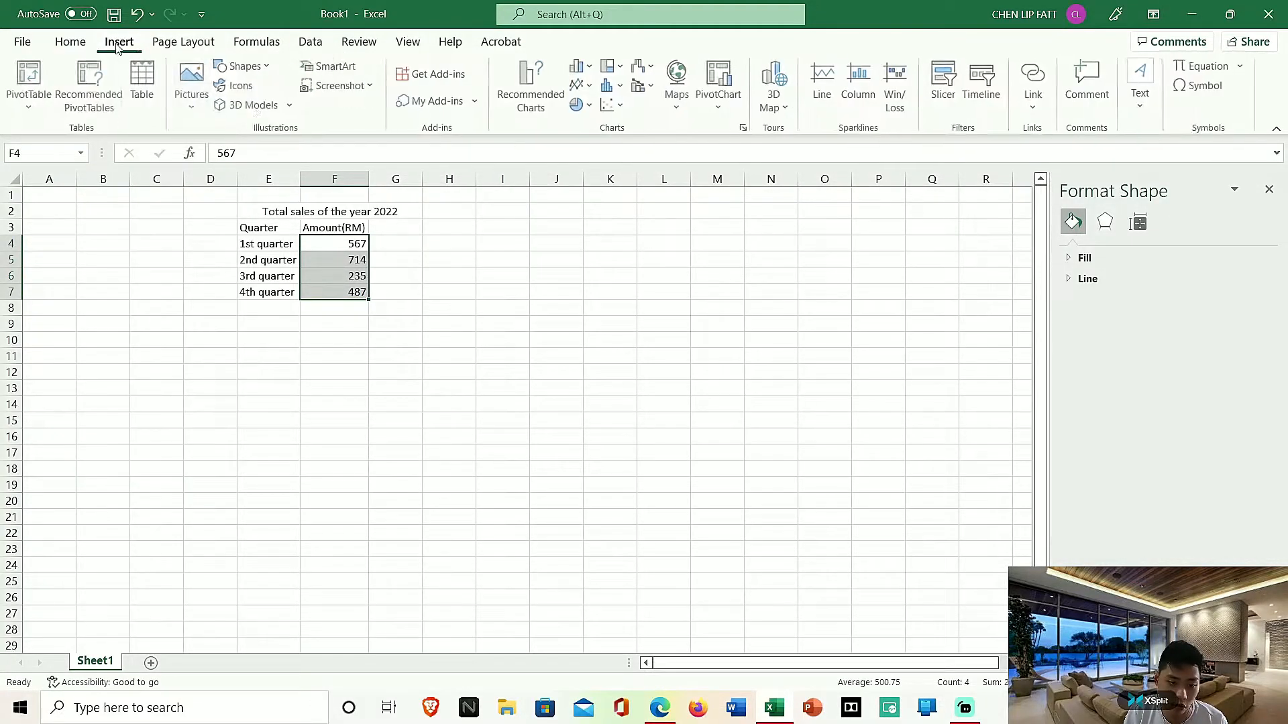
left_click(593, 108)
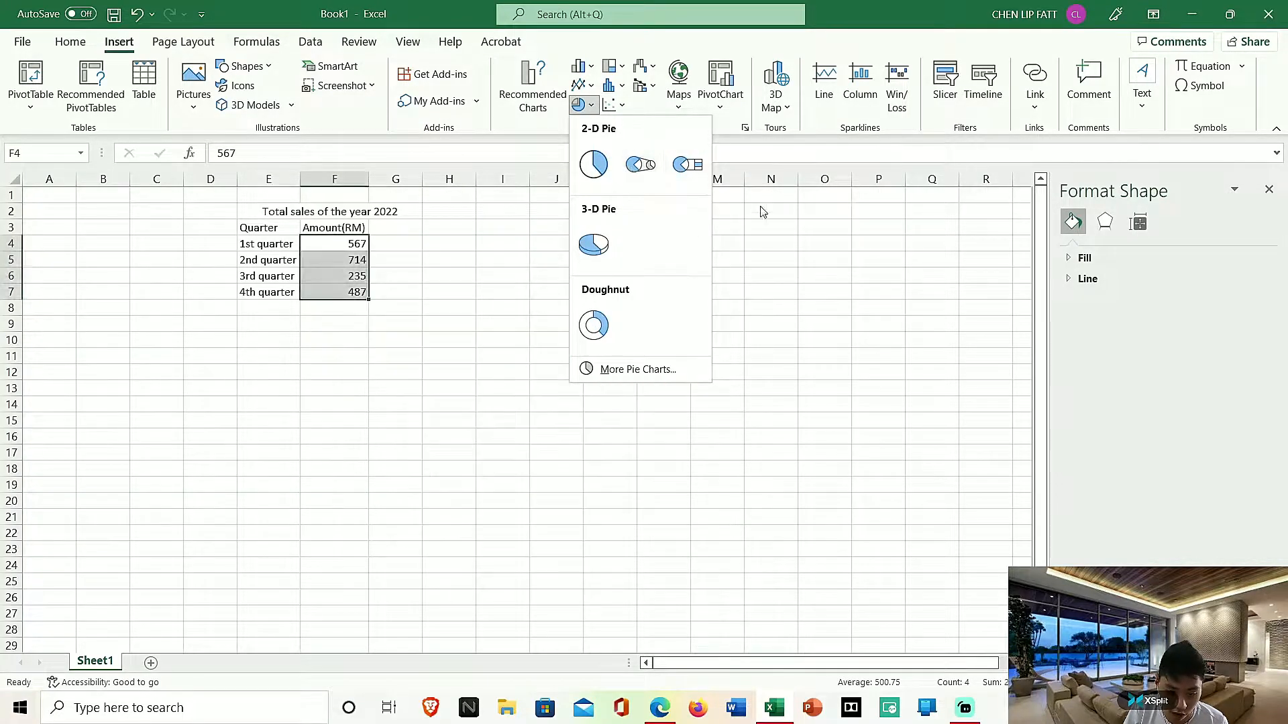
left_click(853, 256)
Insert a 3-D pie chart from the quarters and amounts in E4:F7 and move it below the sales table
left_click(240, 239)
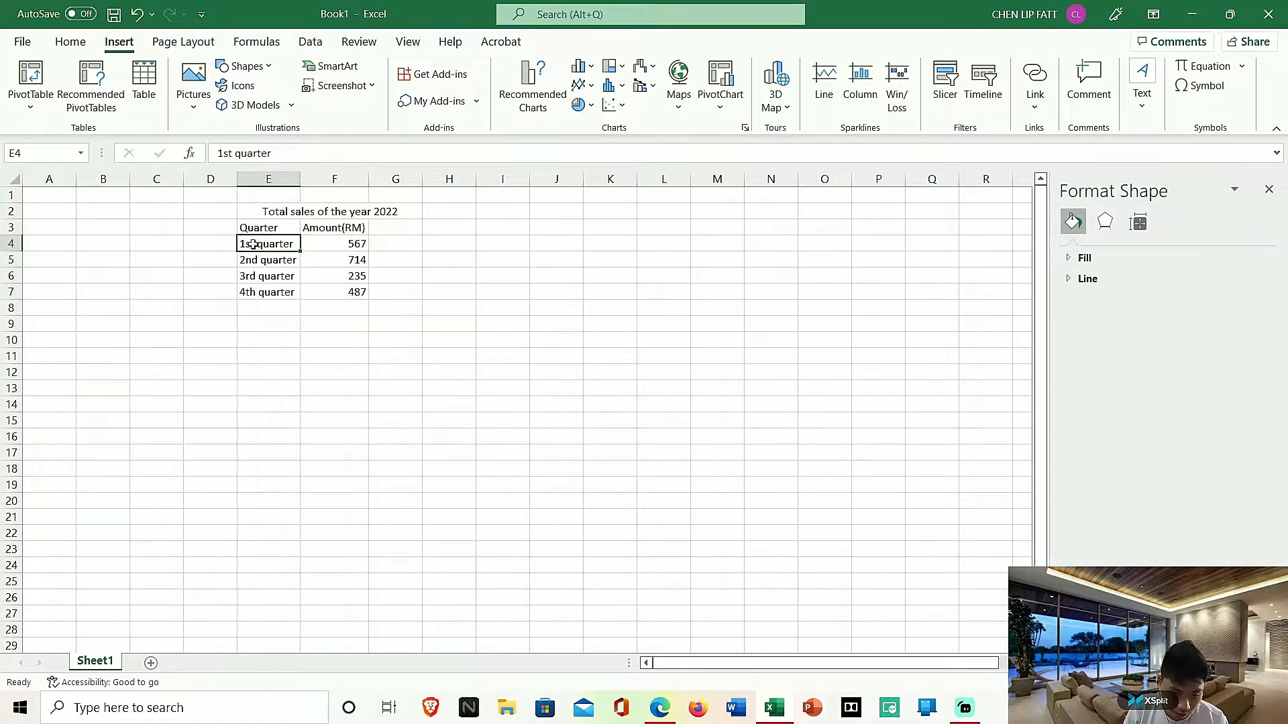
left_click_drag(246, 243, 360, 292)
left_click(577, 104)
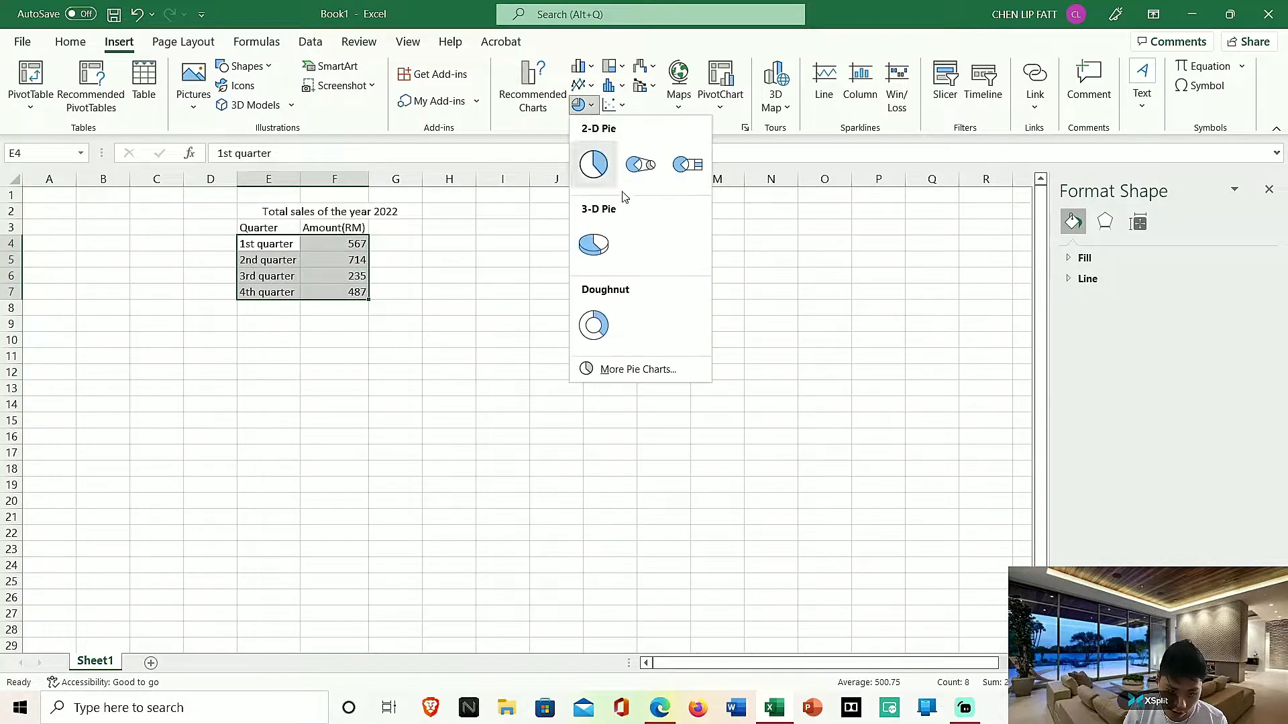
left_click(602, 238)
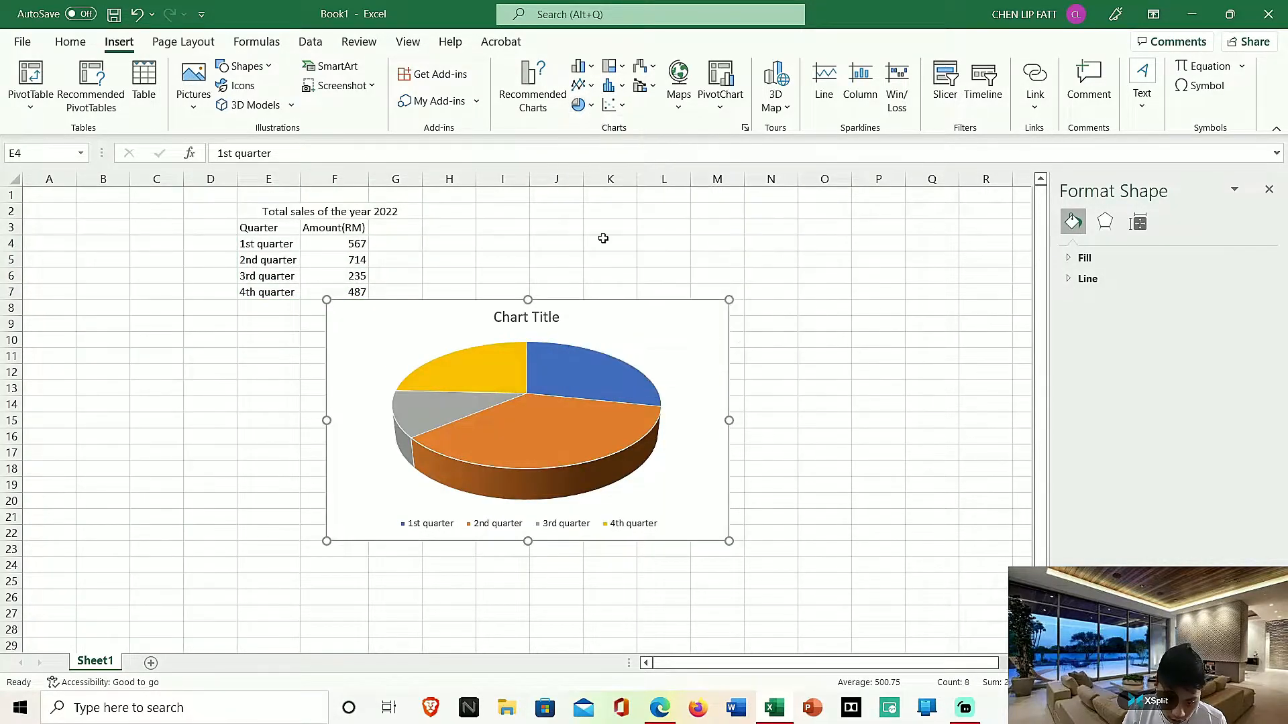
left_click(677, 379)
left_click_drag(632, 307, 700, 335)
Add a data label to only the 2nd quarter slice of the pie chart and open the label position choices
left_click(642, 492)
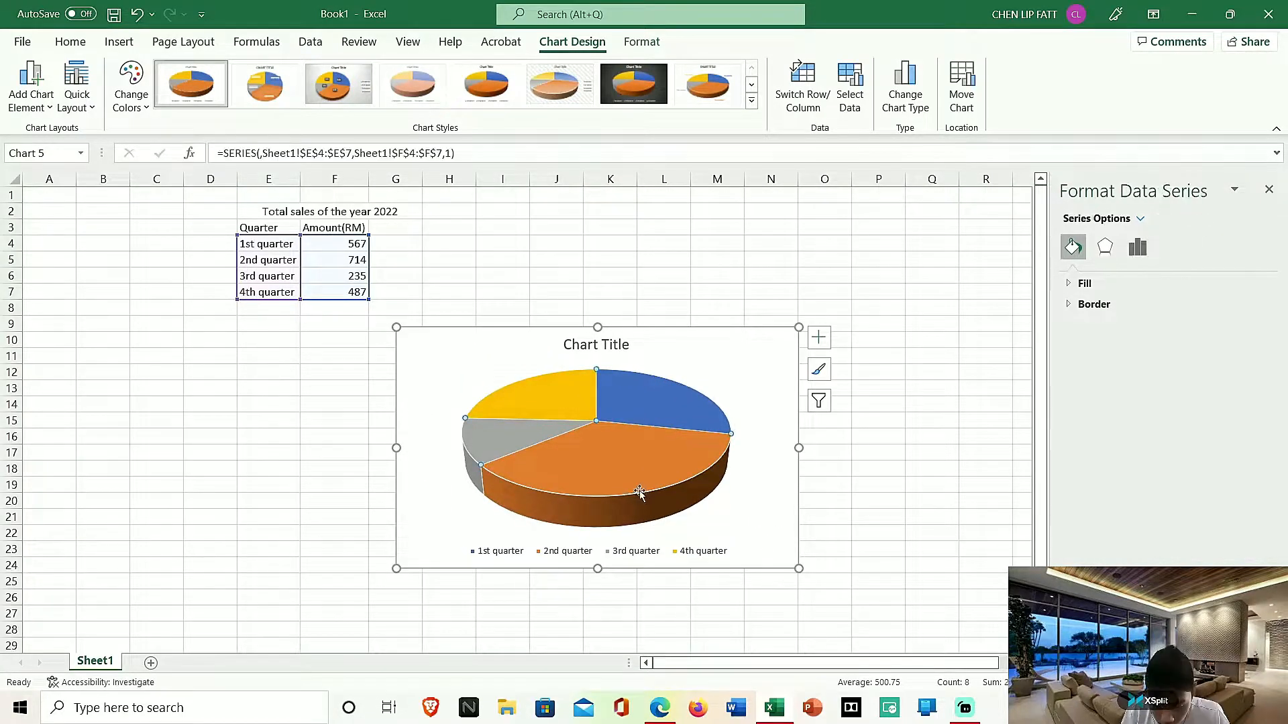
left_click(497, 394)
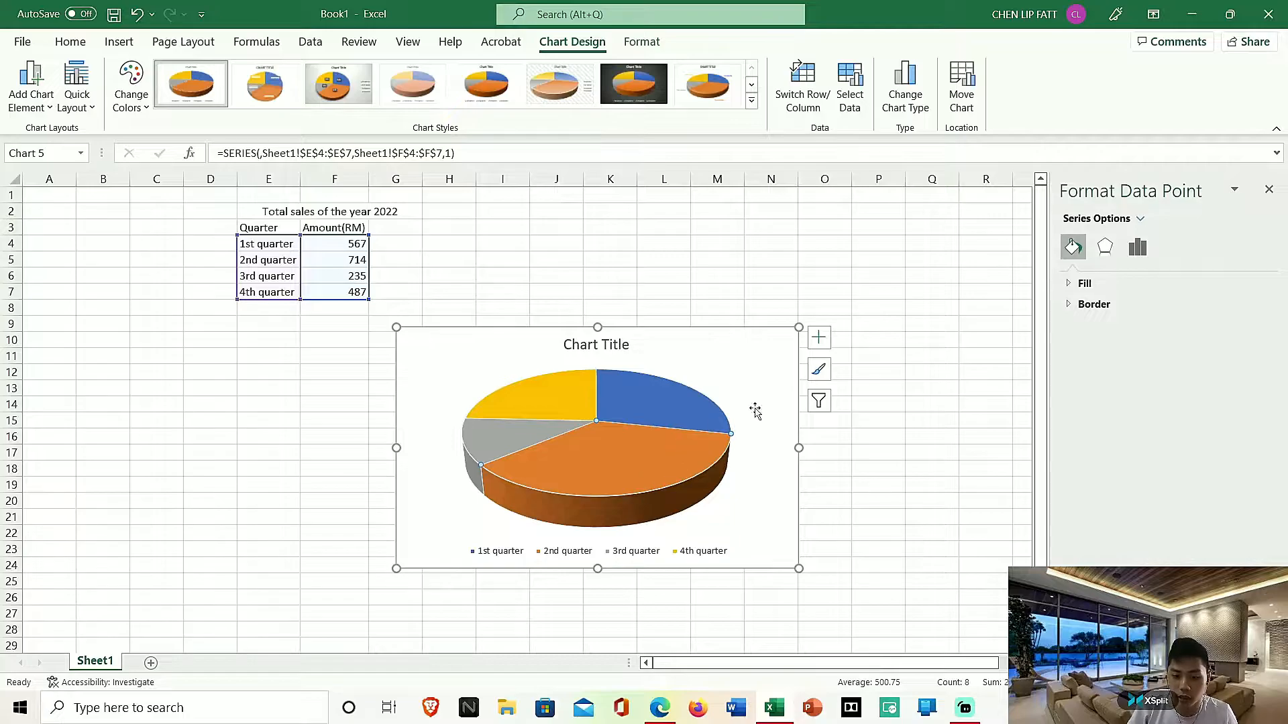
left_click(818, 337)
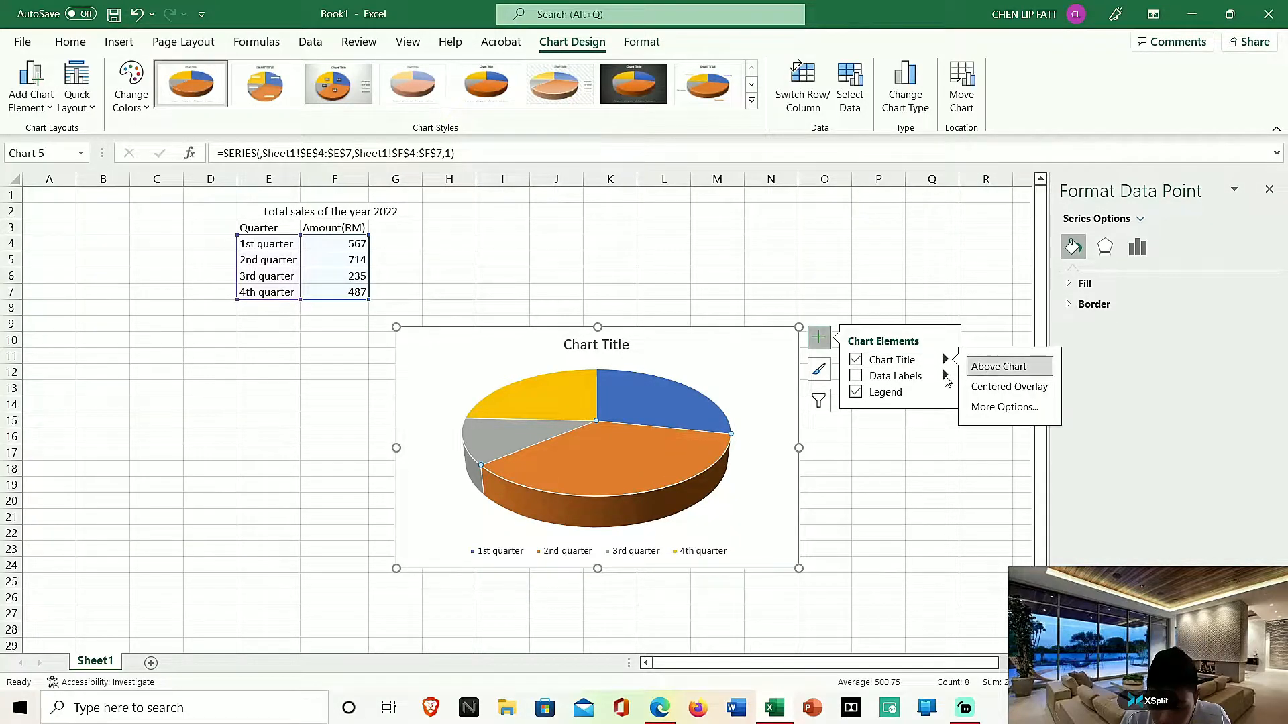
mouse_move(939, 380)
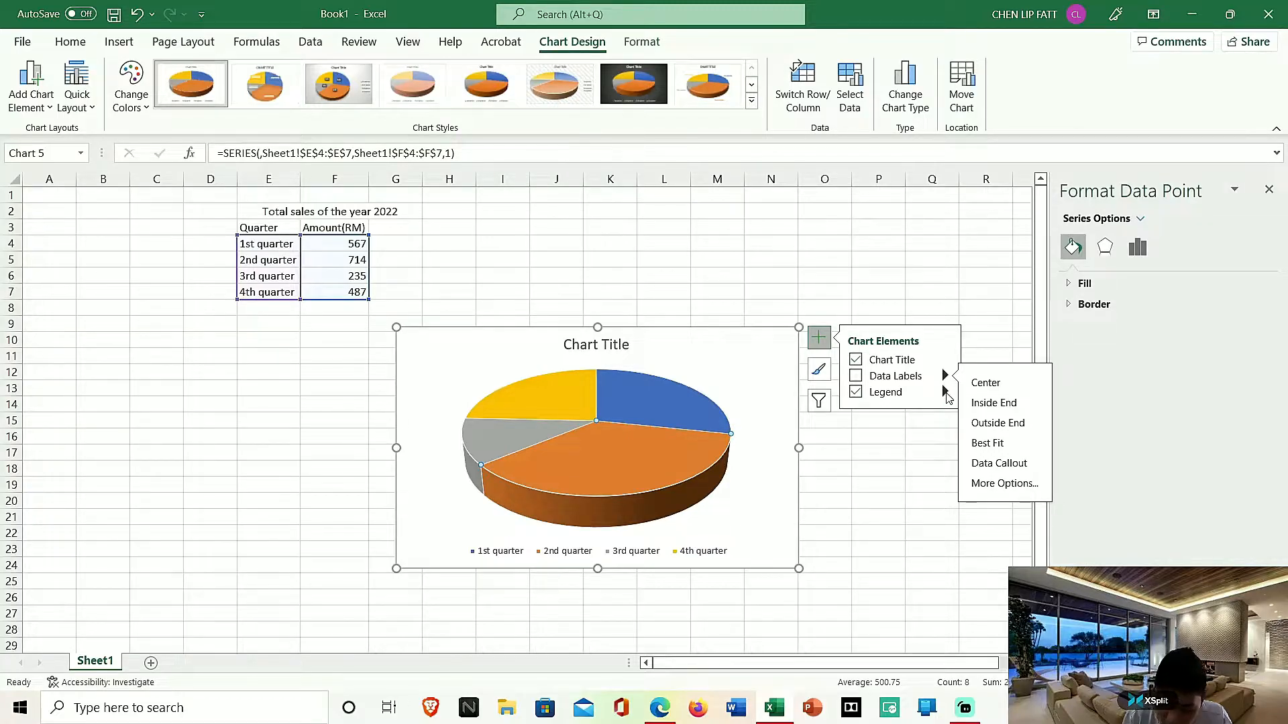
left_click(856, 377)
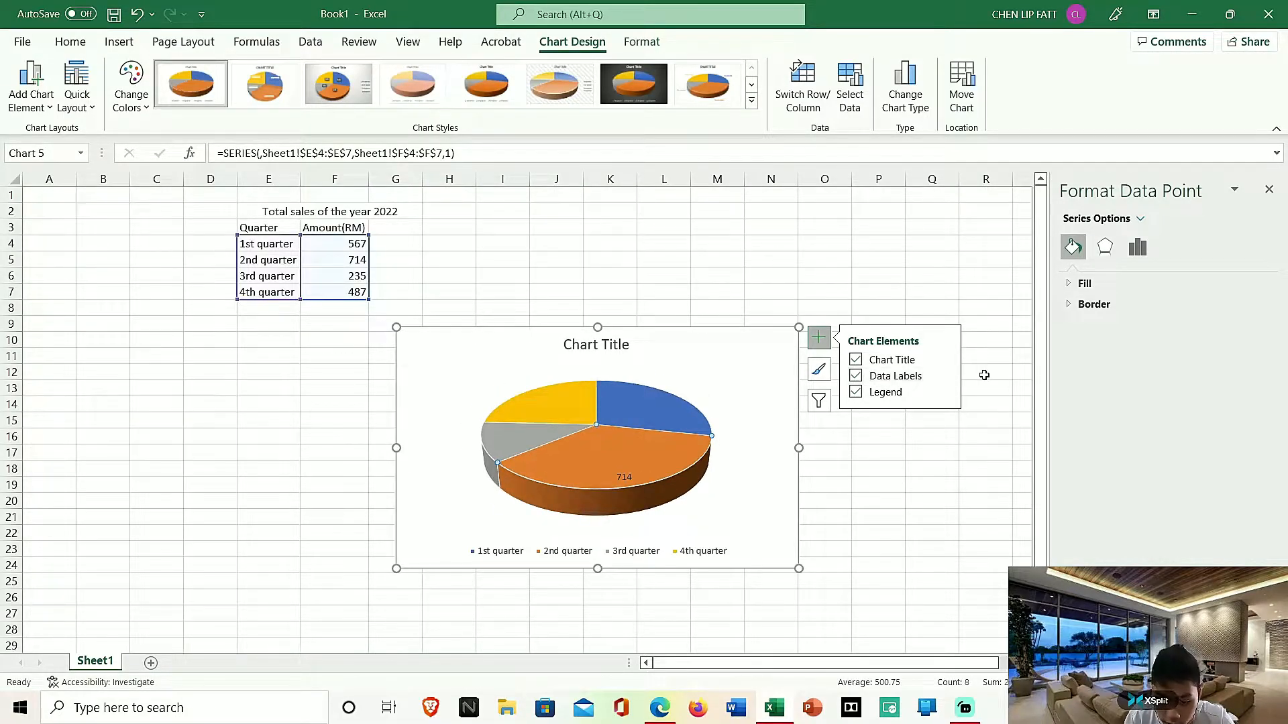
left_click(944, 375)
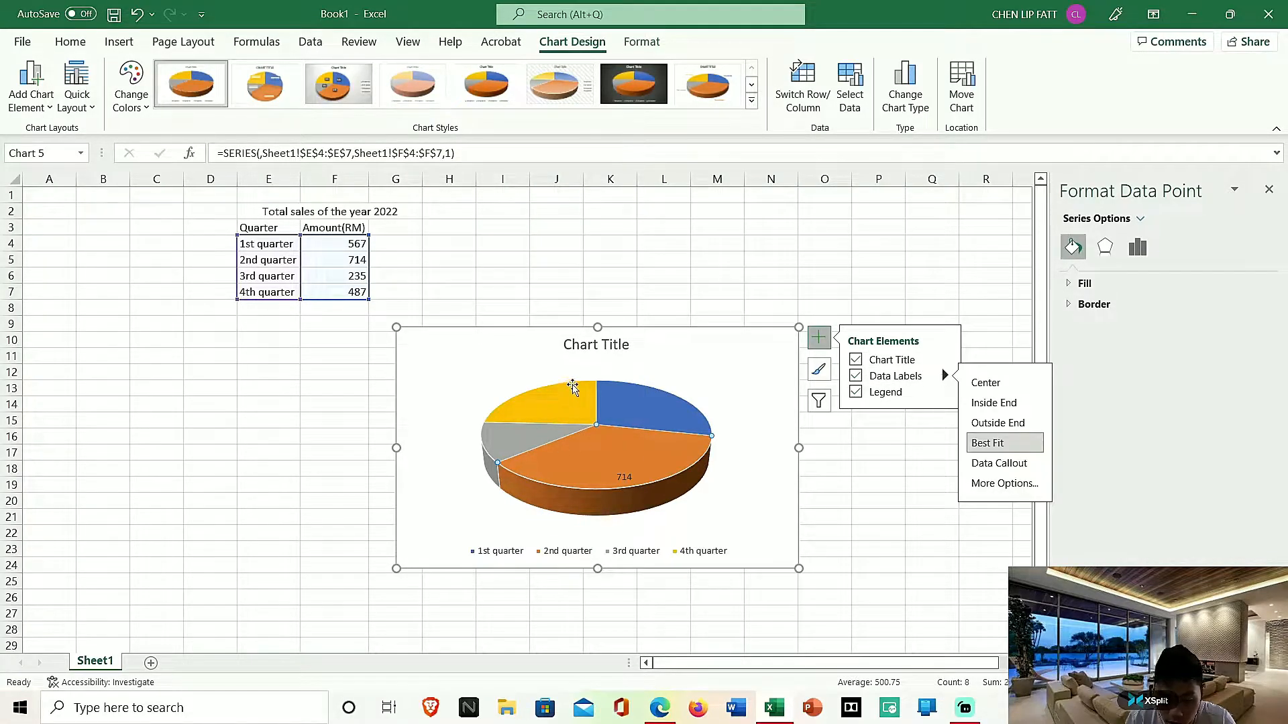
Delete the pie chart and insert a 3-D pie chart from only the amounts in F4:F7
left_click(538, 343)
key("Delete")
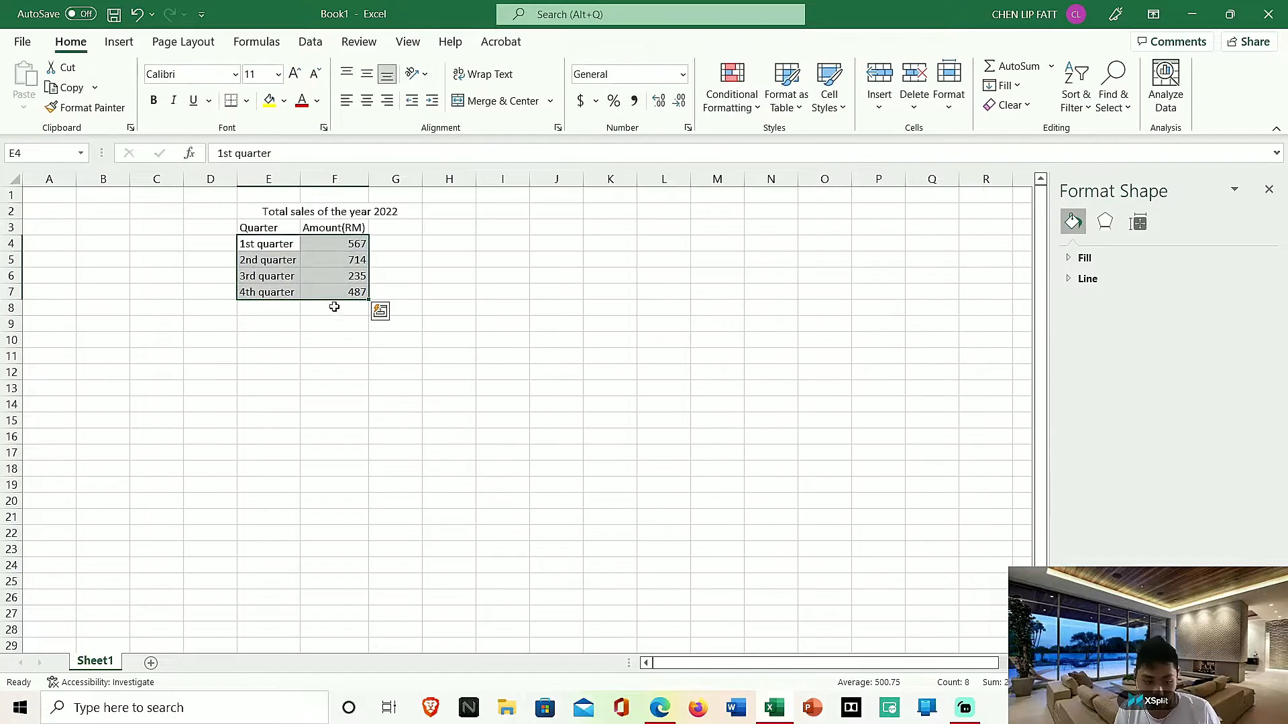
left_click(338, 291)
left_click_drag(332, 241, 343, 291)
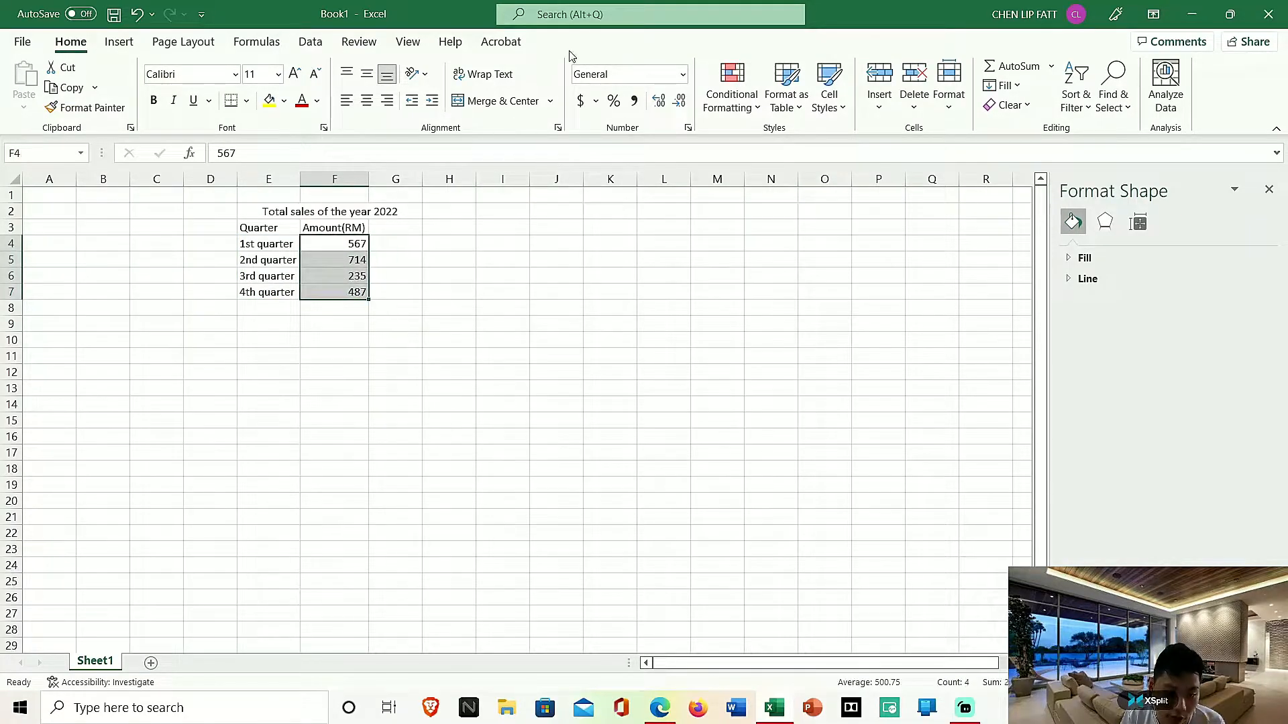
left_click(119, 41)
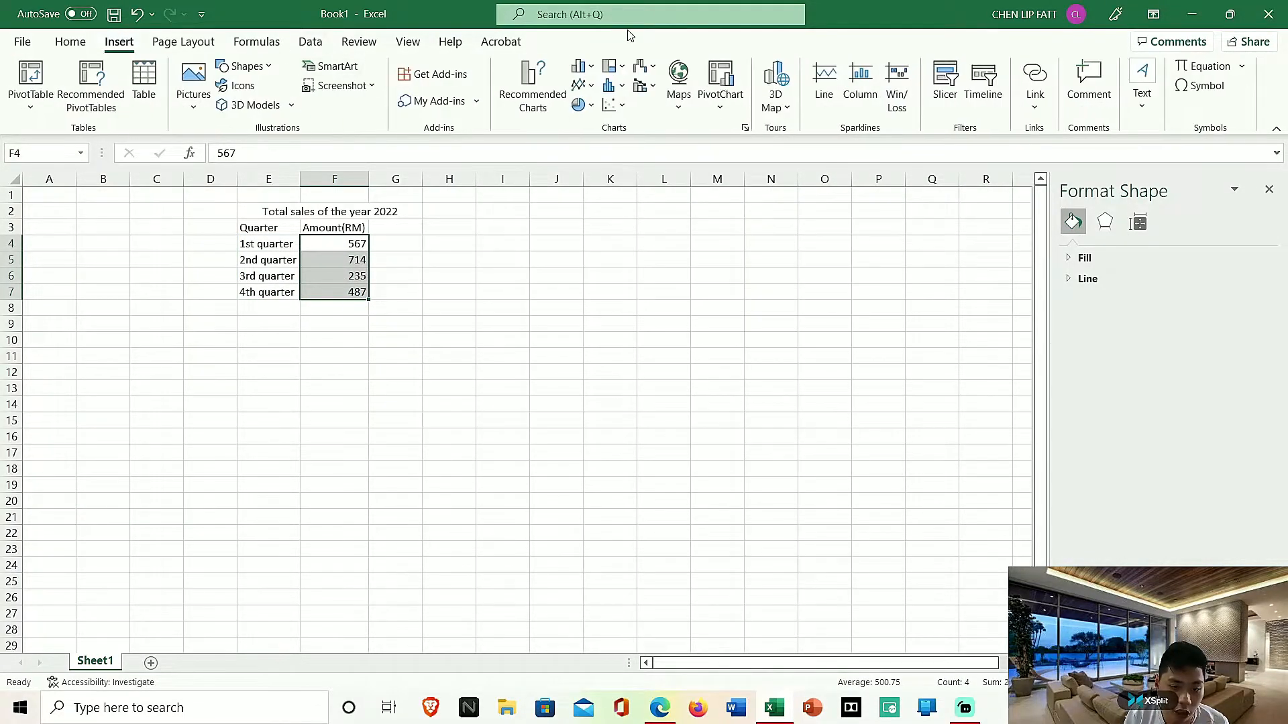
left_click(581, 105)
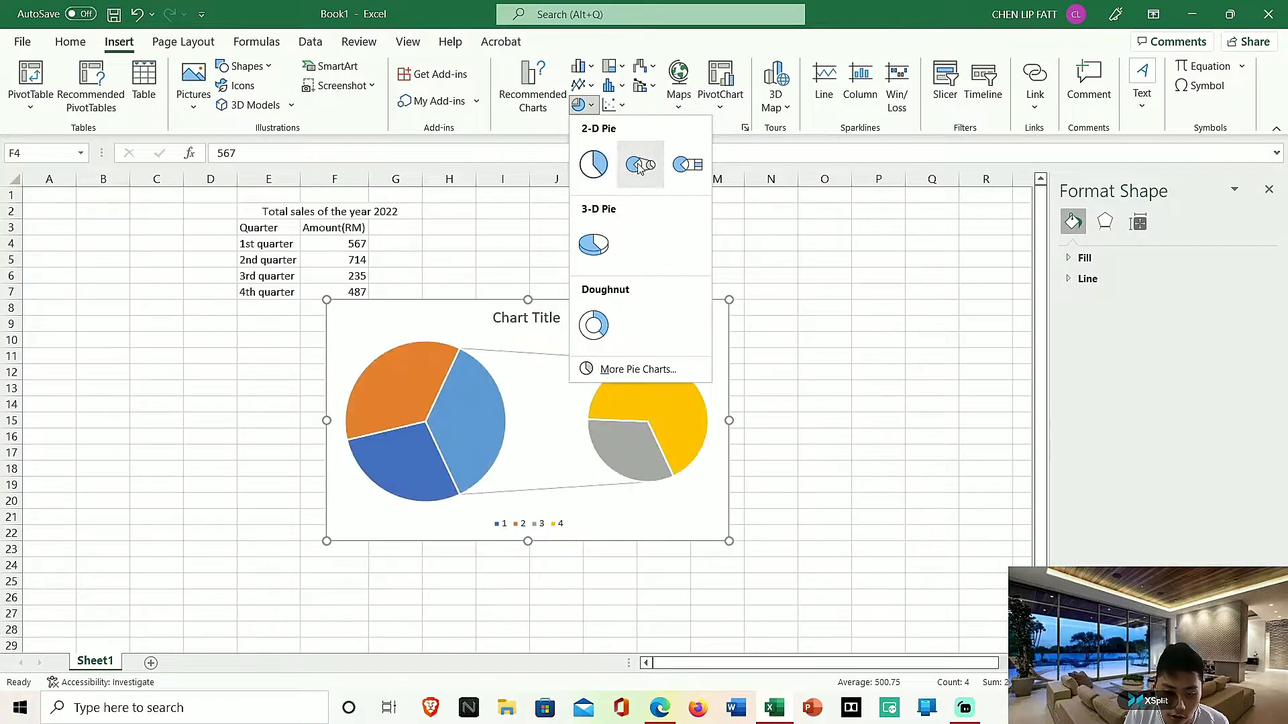
left_click(594, 244)
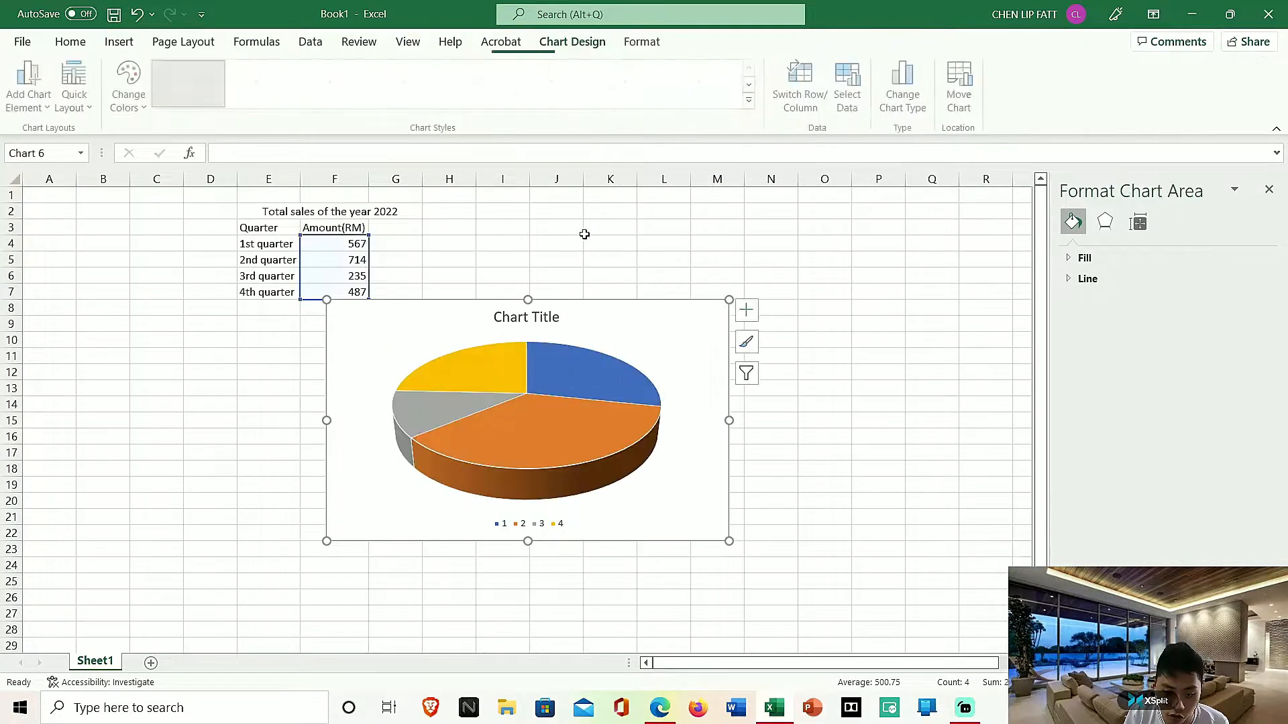
Enlarge the pie chart and move it clear of the sales table, starting at about row 9
left_click_drag(730, 536, 971, 614)
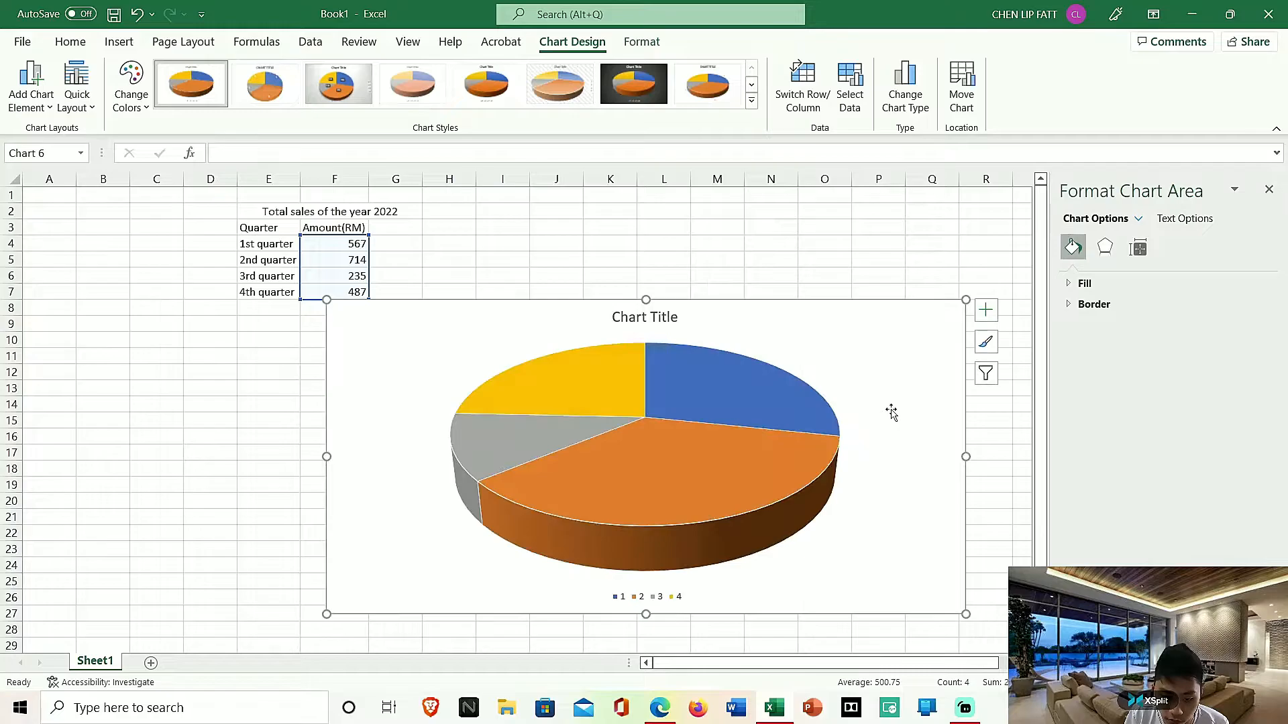
left_click_drag(503, 334, 370, 352)
Add data labels to all pie slices and position them at Outside End
left_click(847, 338)
left_click(973, 376)
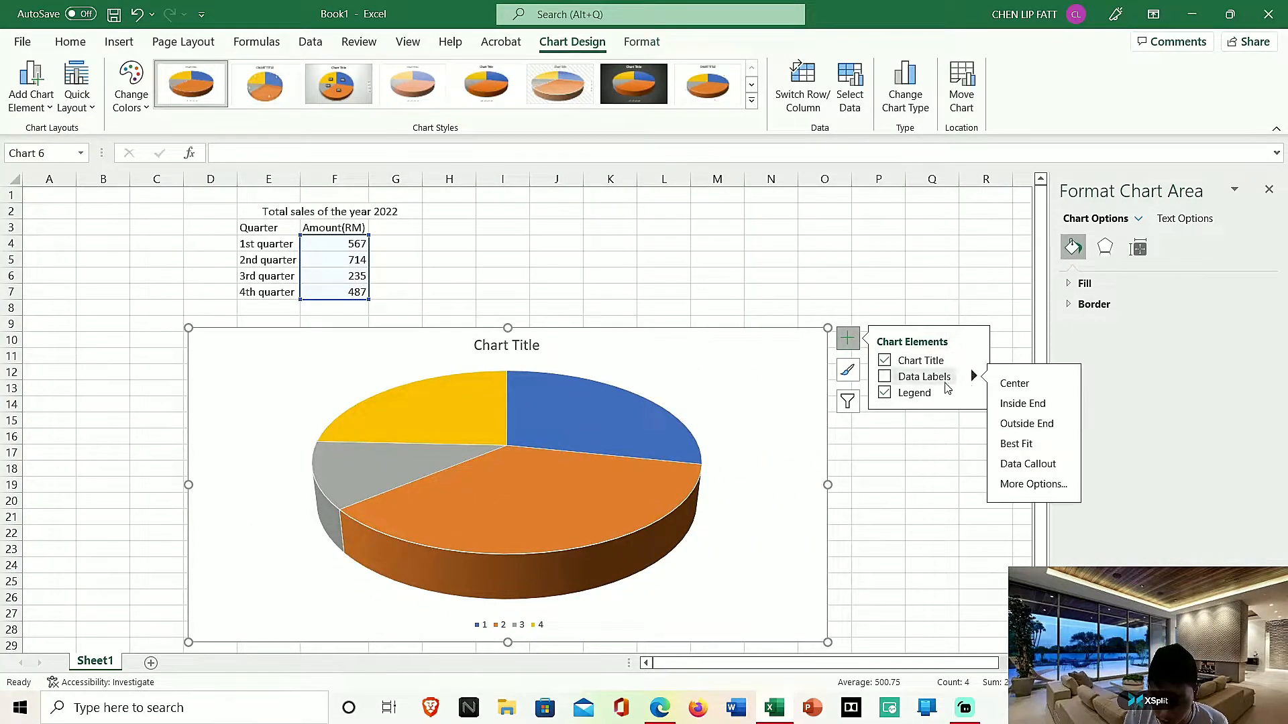
left_click(884, 376)
left_click(973, 377)
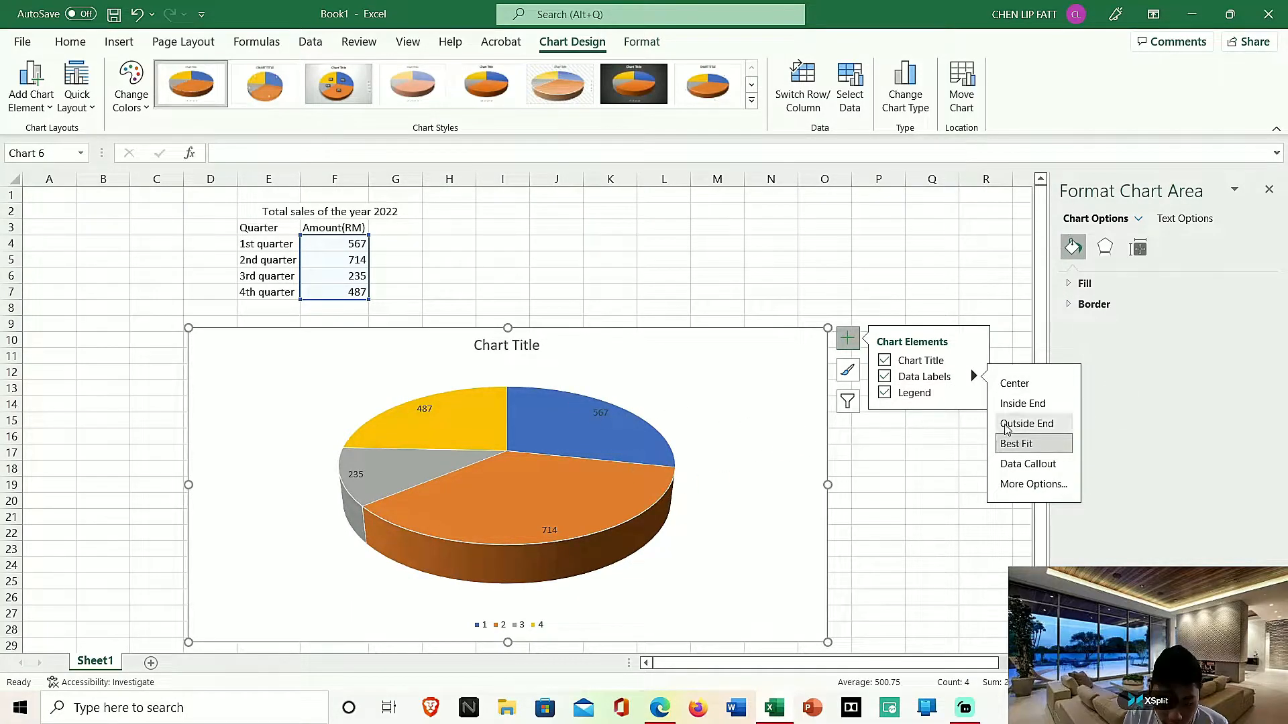
left_click(1059, 425)
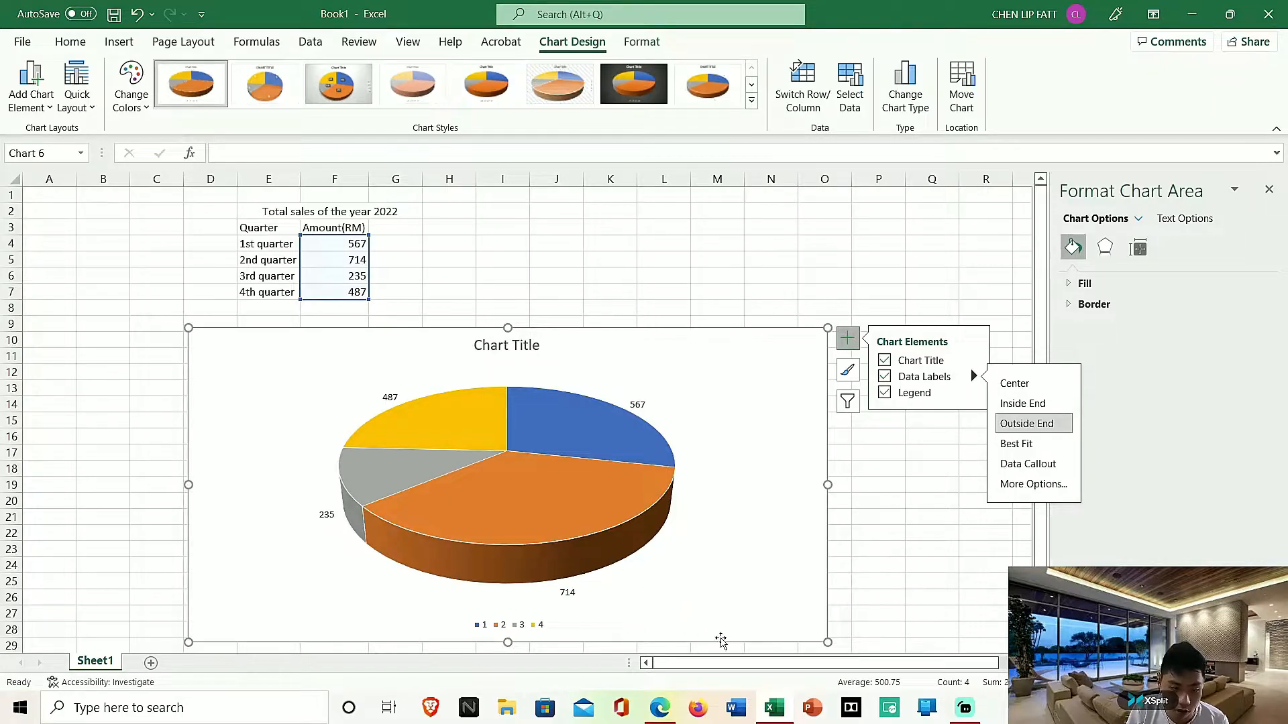
Copy the heading text "Total sales of the year 2022" from the merged cell E2
left_click(517, 353)
left_click(514, 348)
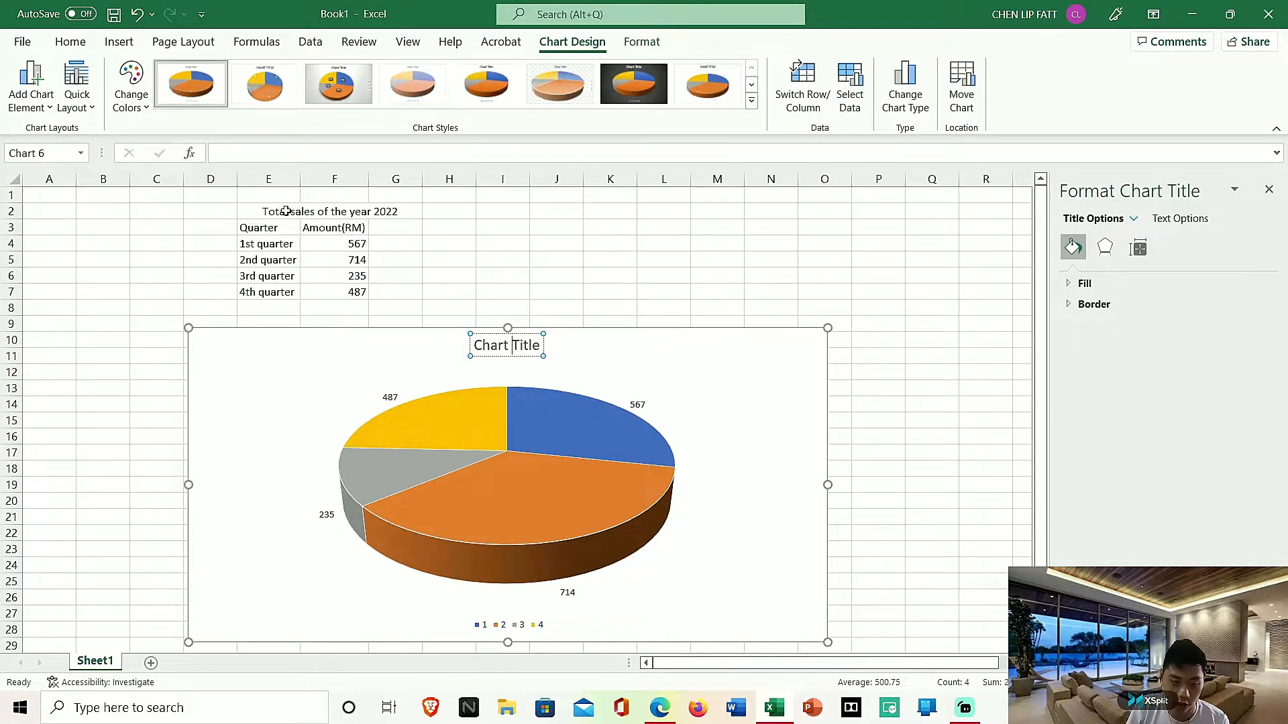
double_click(393, 213)
left_click_drag(410, 211, 233, 210)
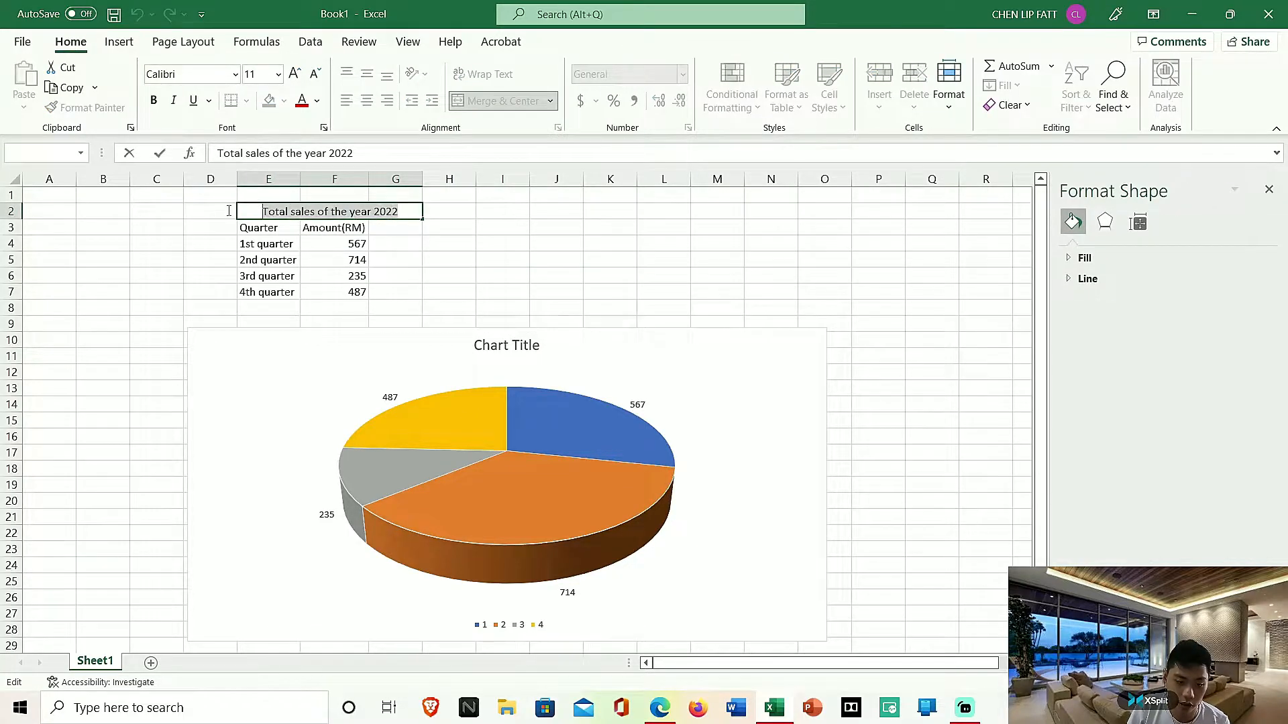
key("ctrl+c")
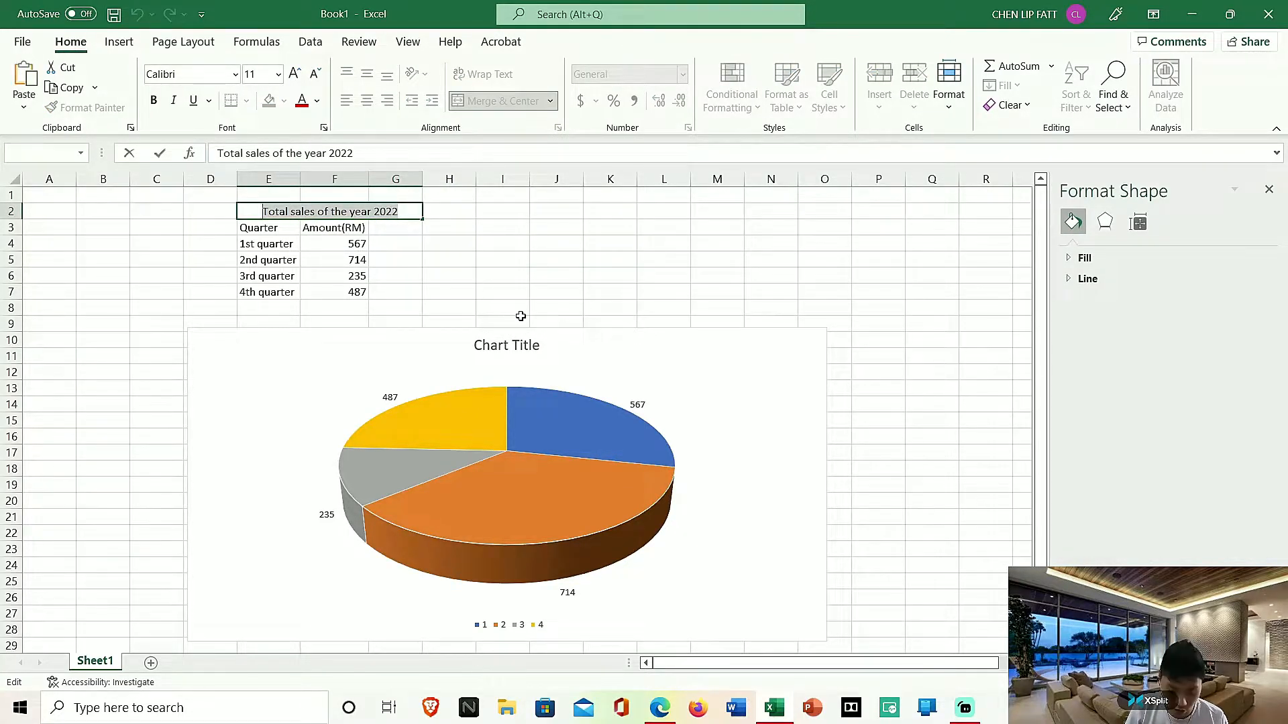
Replace the placeholder chart title with the copied heading "Total sales of the year 2022" and finish editing it
left_click(529, 350)
left_click(535, 347)
left_click_drag(540, 349, 408, 345)
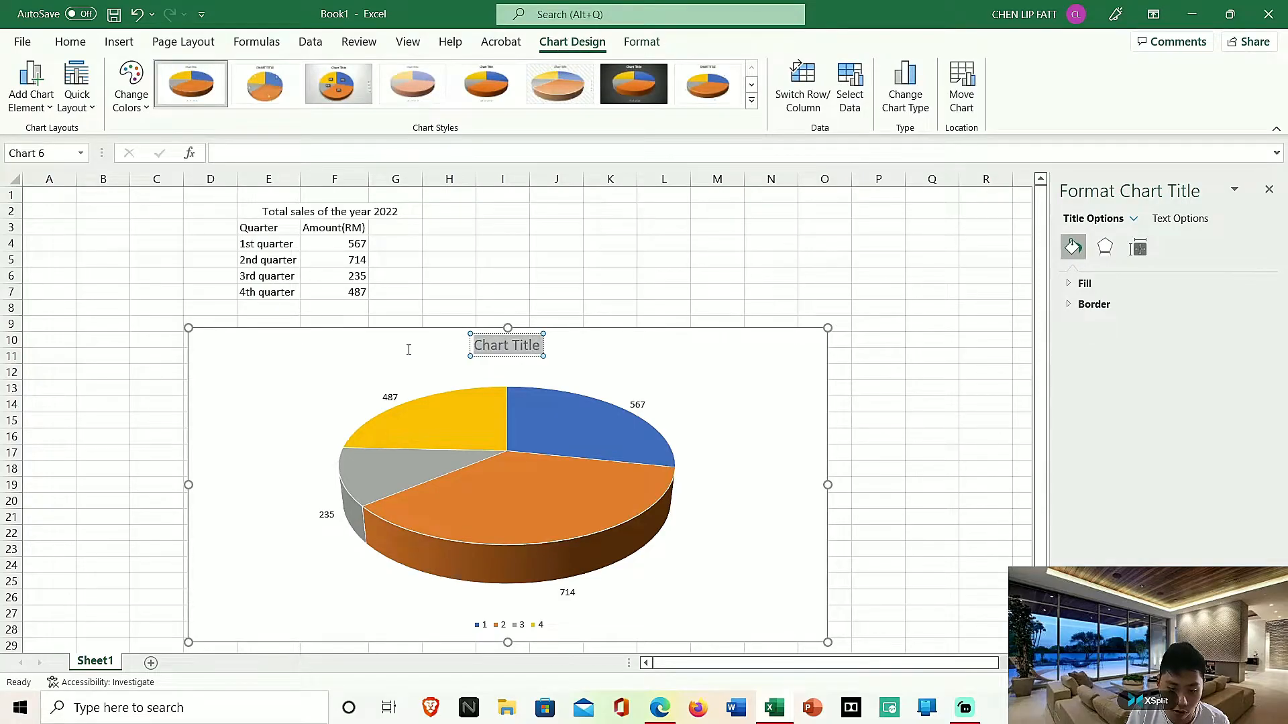
key("ctrl+v")
left_click(389, 403)
left_click(391, 402)
left_click(471, 423)
left_click(434, 406)
left_click(429, 372)
Try to edit the label of the first legend entry in the pie chart
scroll(454, 532, "down", 3)
scroll(505, 589, "up", 2)
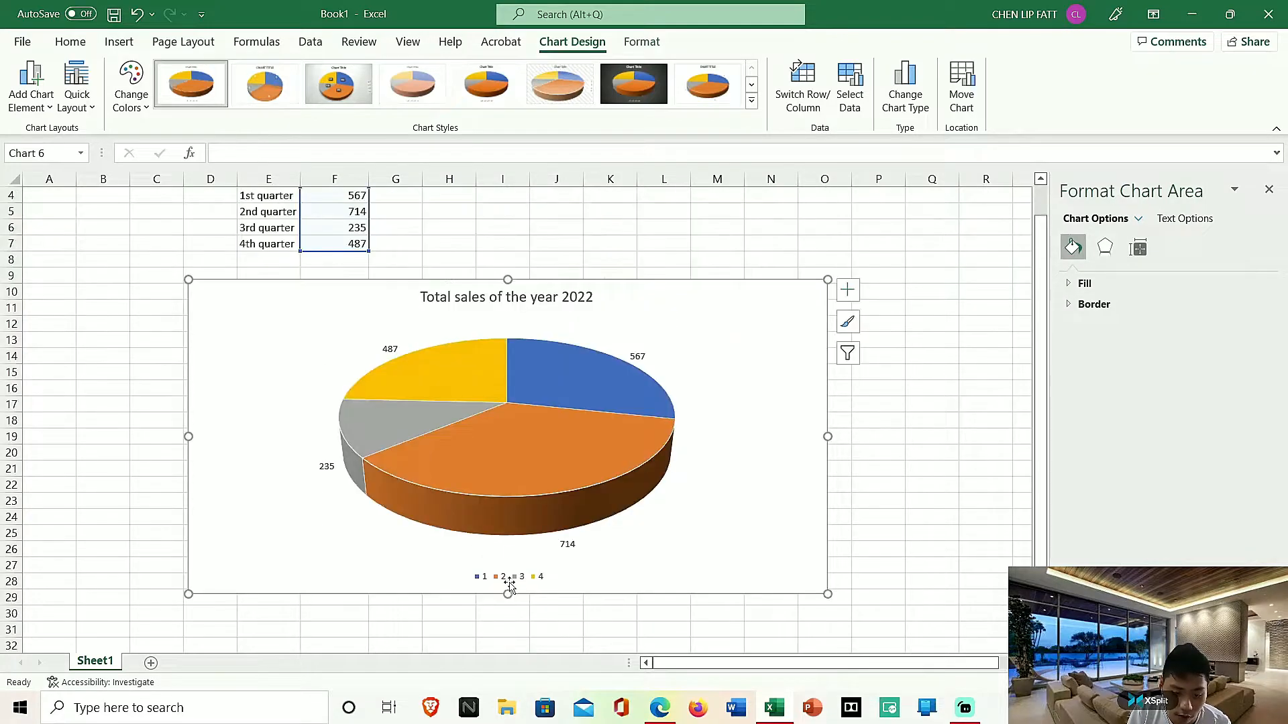
left_click(480, 576)
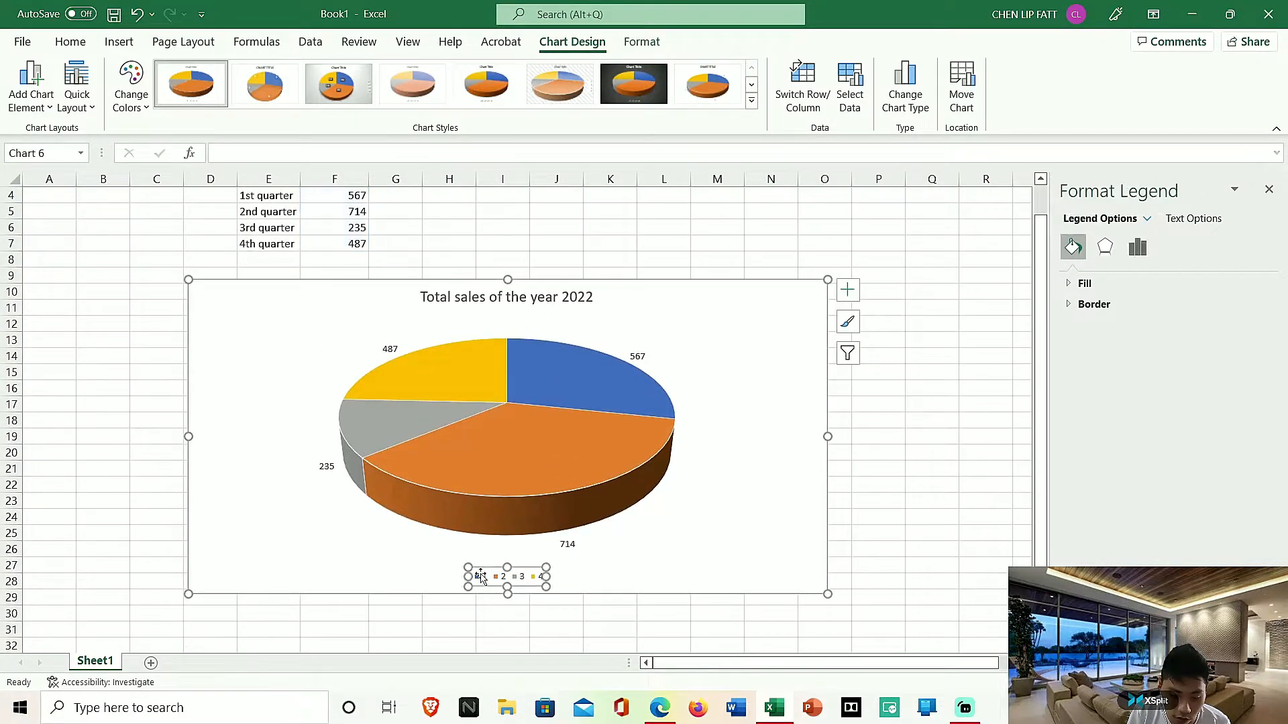
left_click(486, 577)
left_click(482, 576)
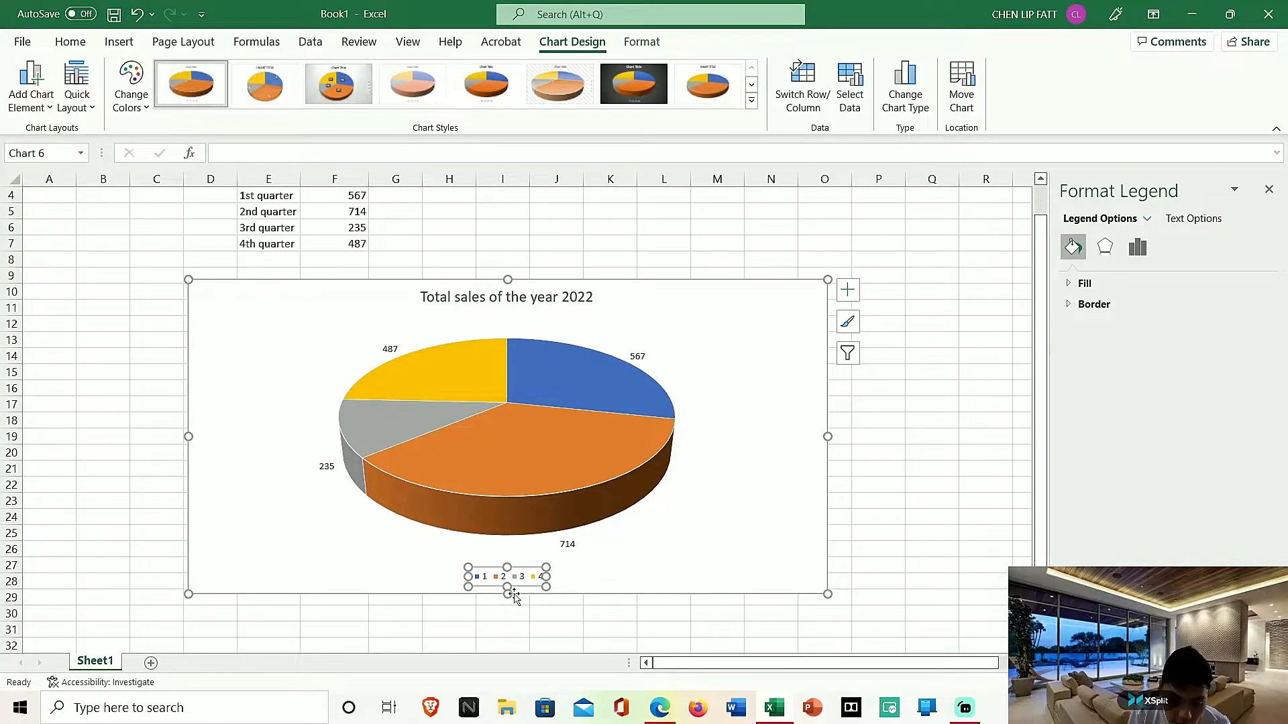
left_click(482, 576)
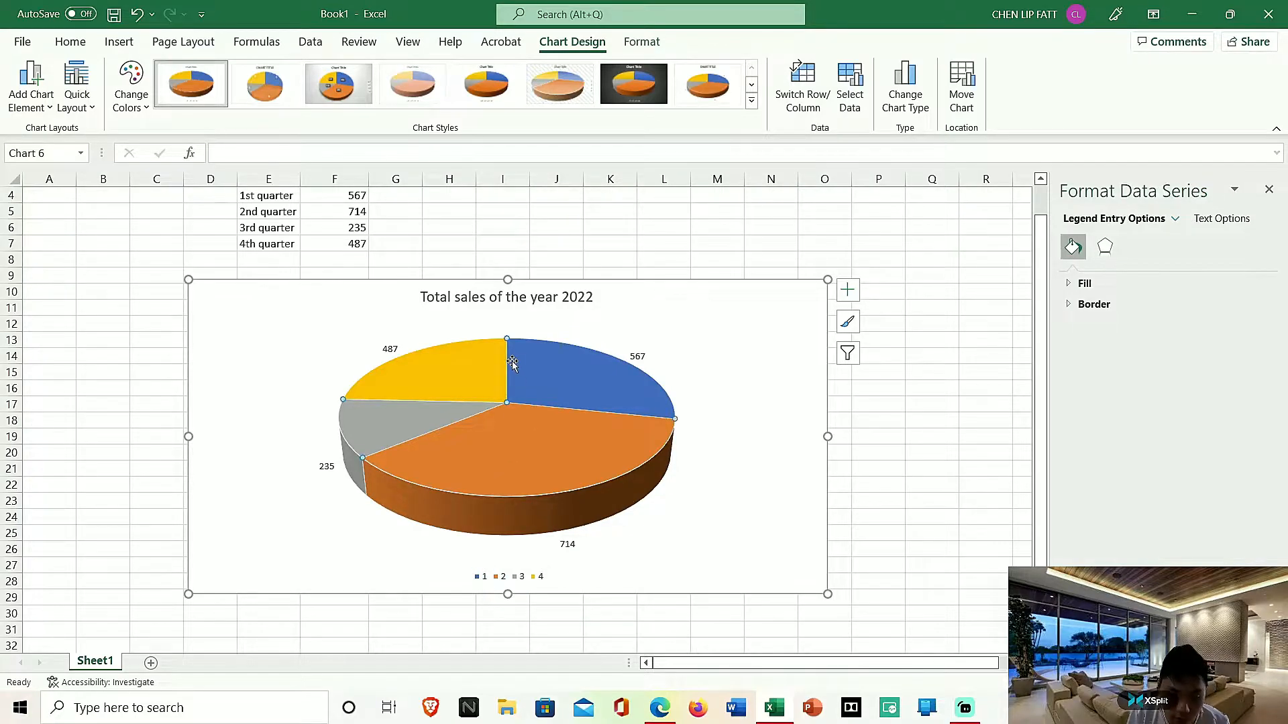
scroll(470, 416, "up", 1)
left_click(258, 262)
Set the chart title's position to Centered Overlay
left_click(756, 451)
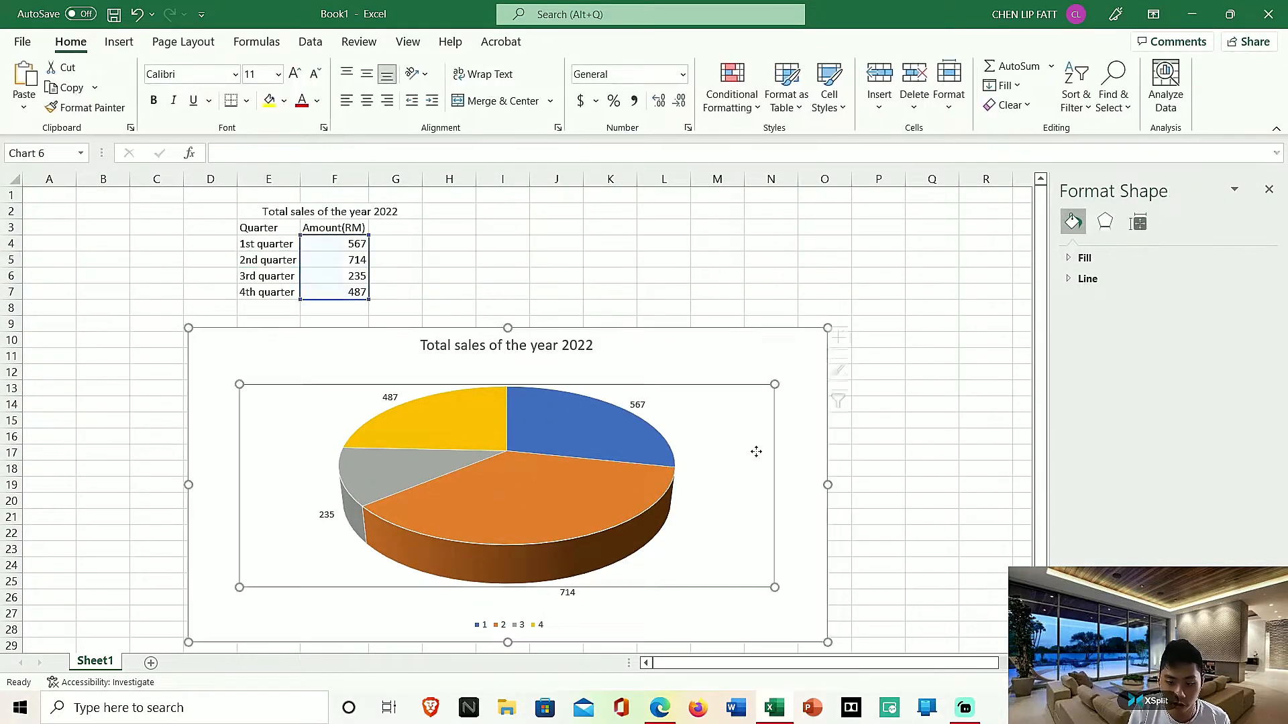
left_click(847, 338)
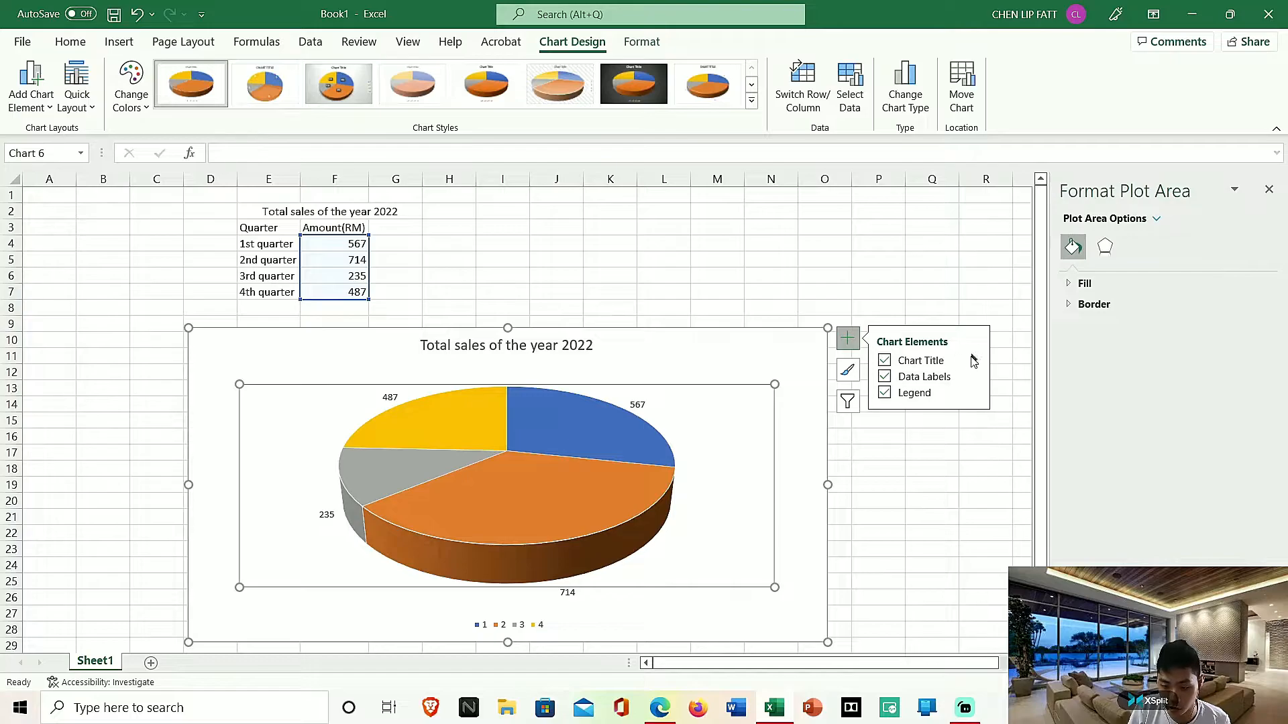
left_click(973, 360)
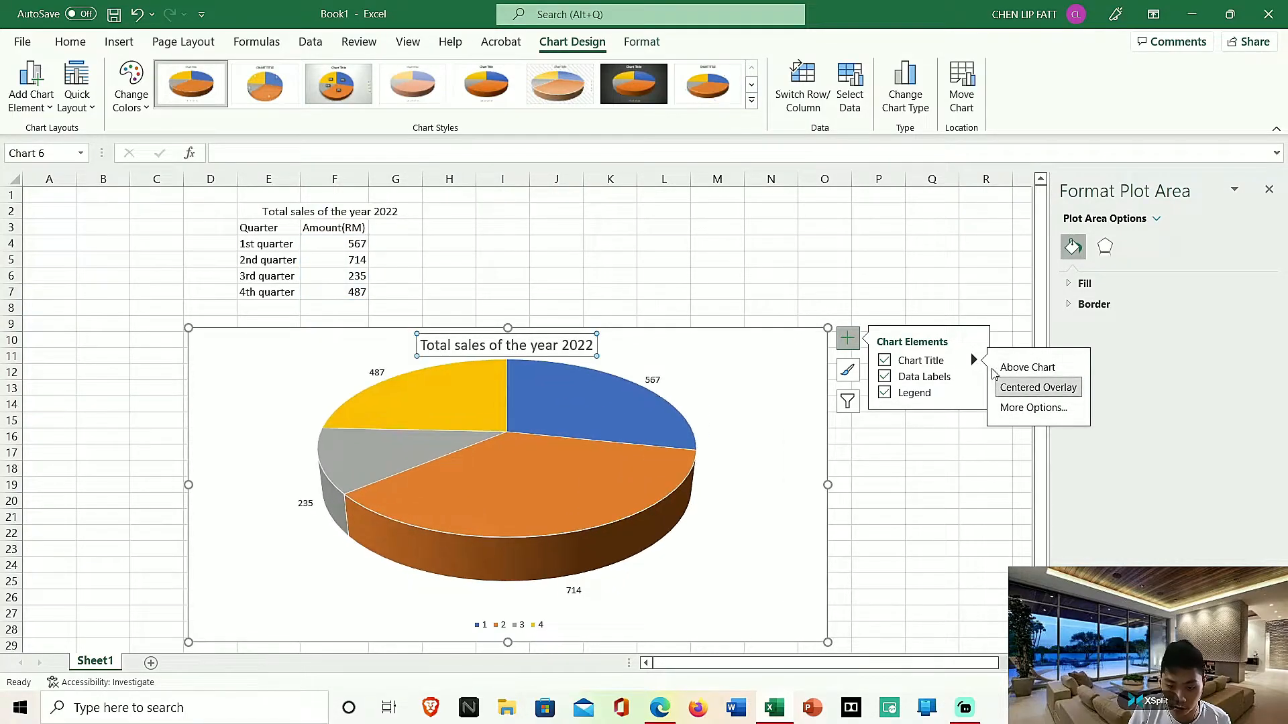
left_click(1026, 410)
left_click(782, 547)
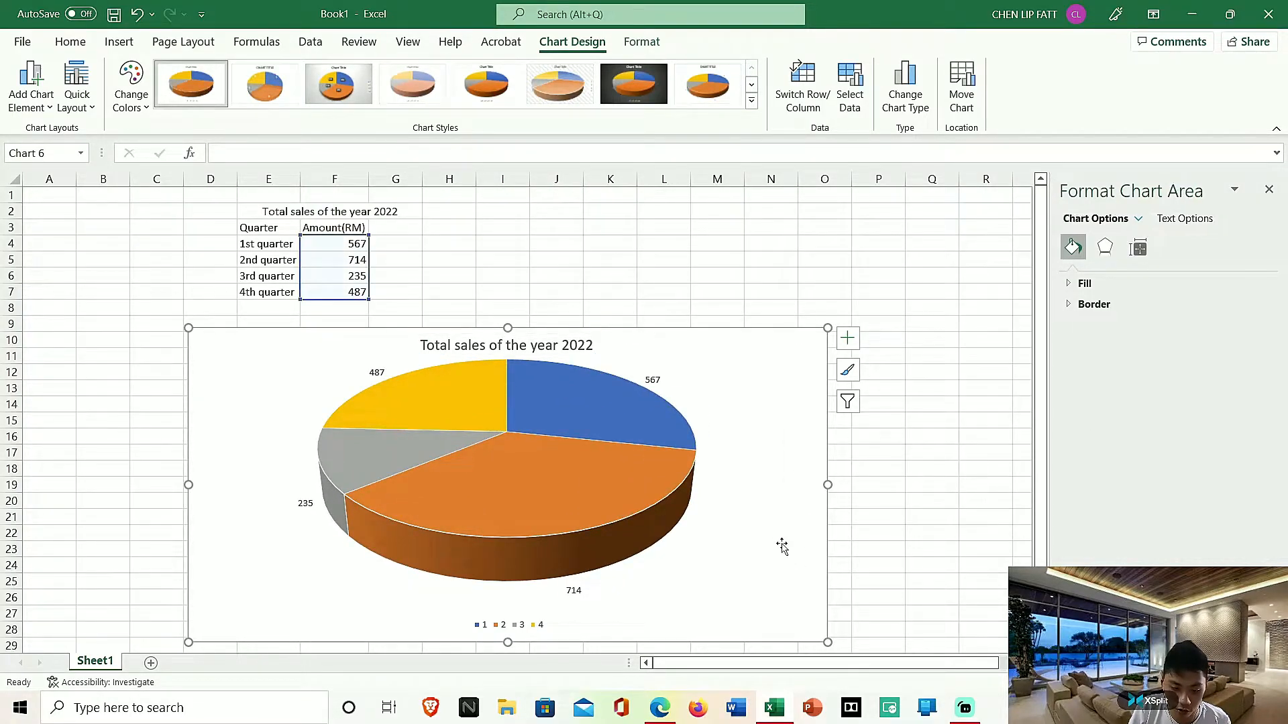
Move the pie chart slightly up and to the left, closer to the sales table
left_click(983, 548)
left_click_drag(735, 354, 777, 345)
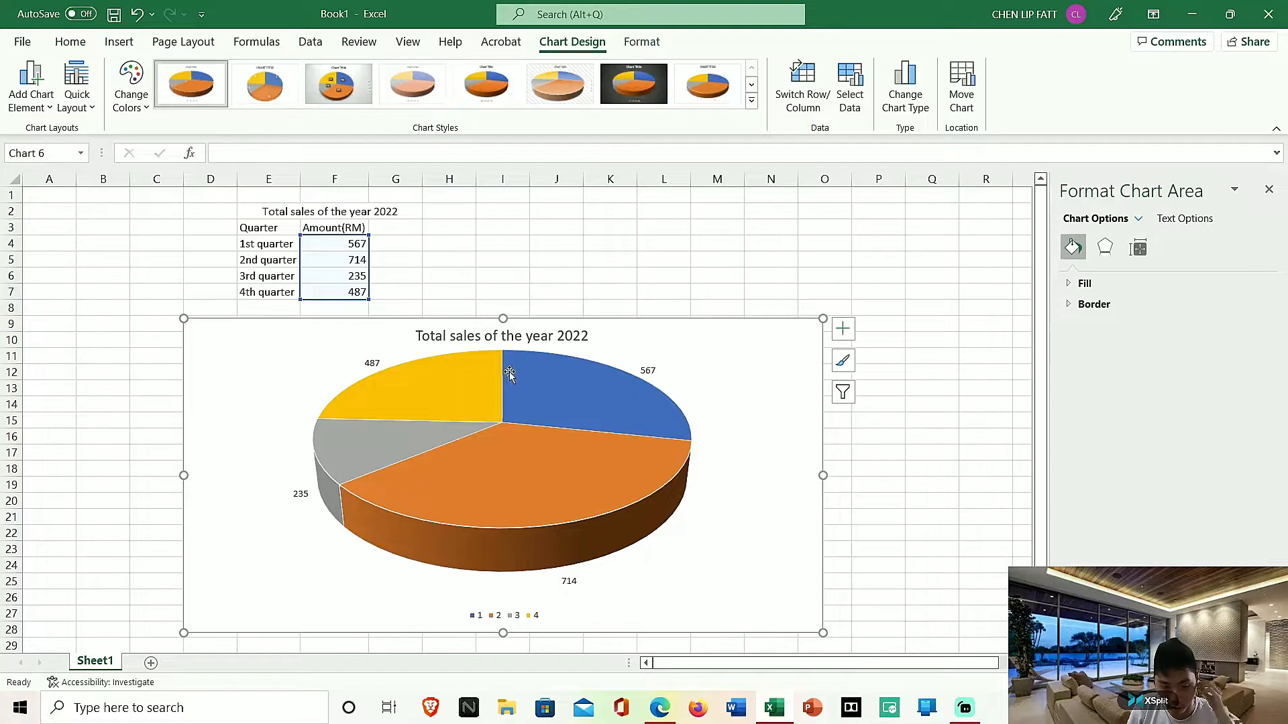
scroll(603, 554, "down", 1)
scroll(592, 560, "up", 1)
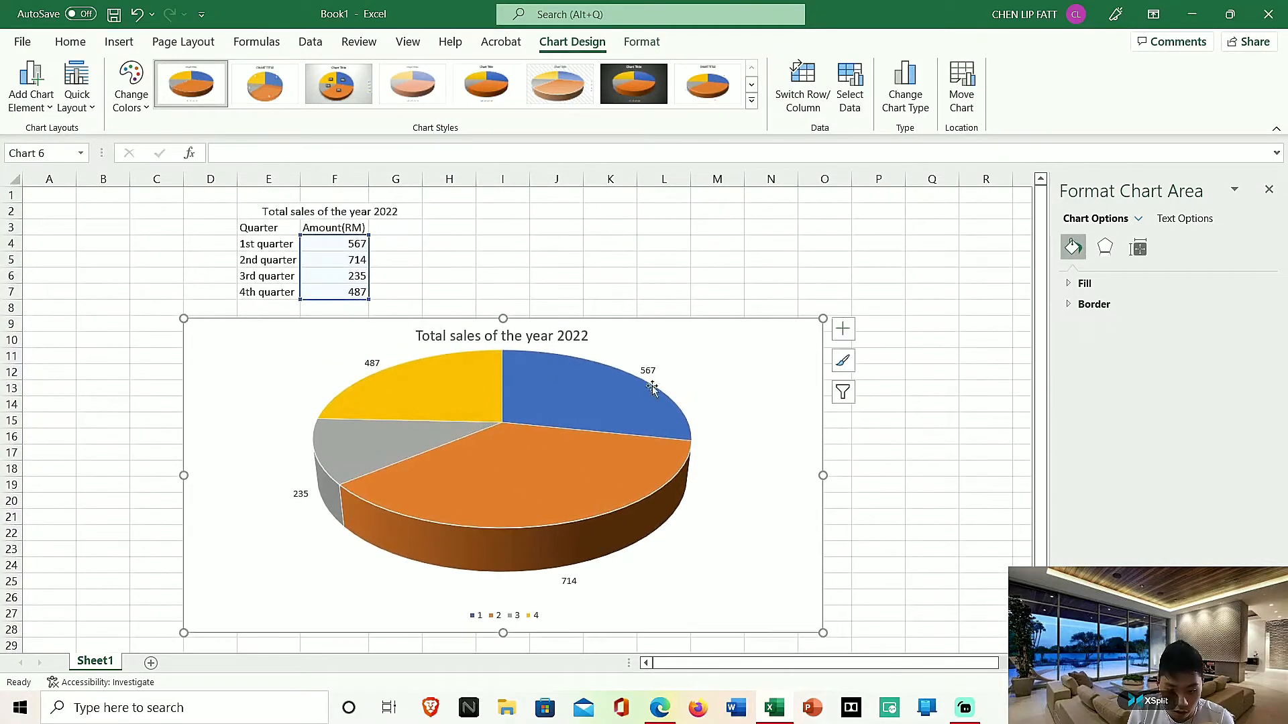
Delete the 3-D pie chart from the sheet
left_click(630, 511)
left_click(628, 516)
left_click(604, 600)
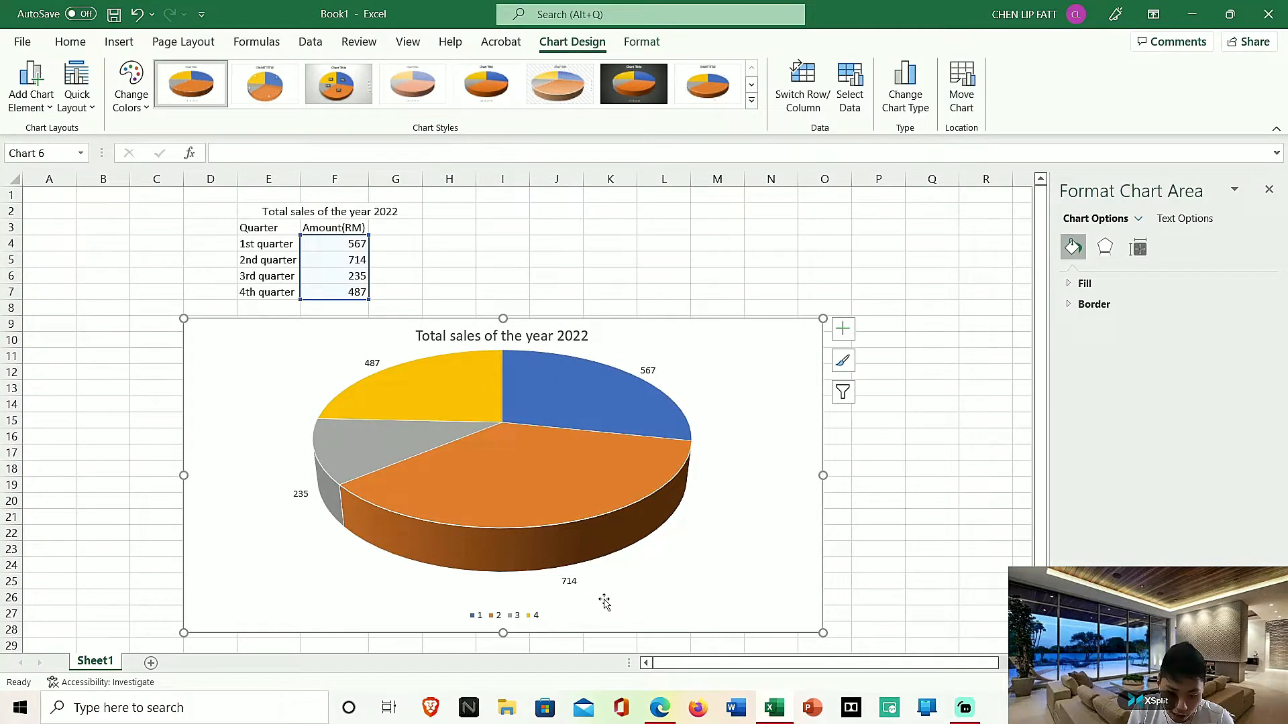
left_click(731, 350)
left_click(772, 342)
key("Delete")
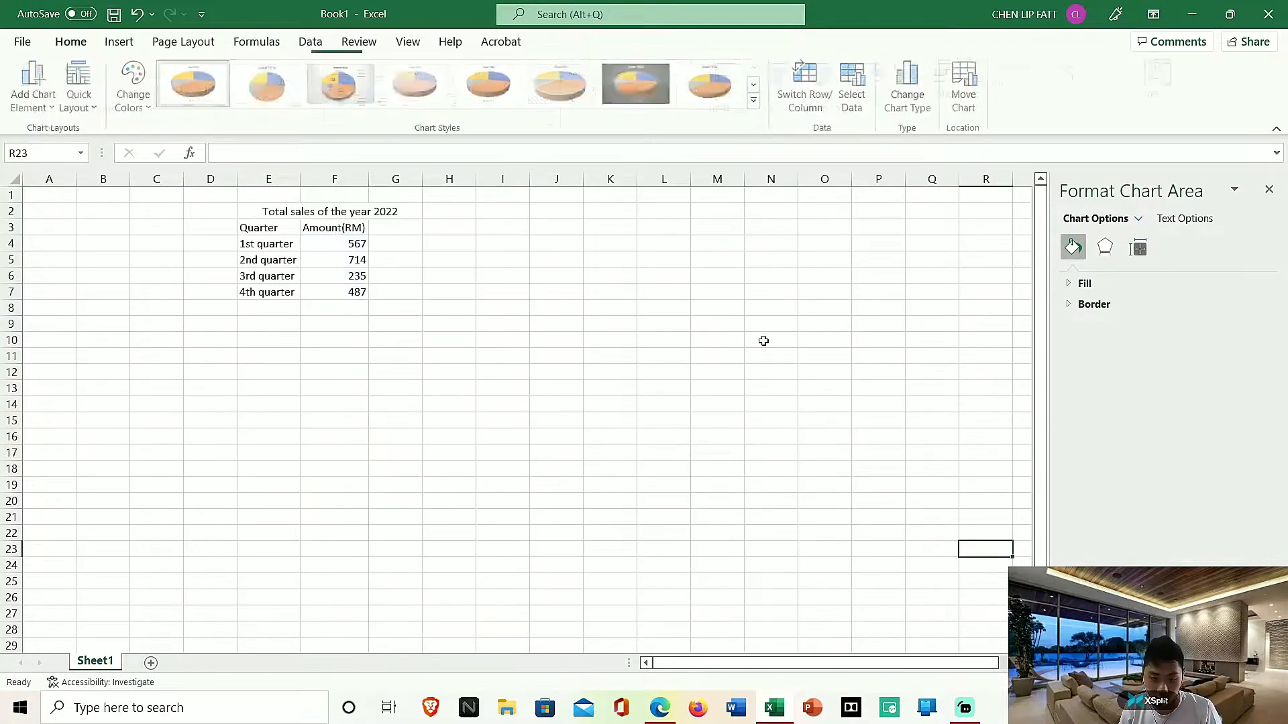
Insert a 2-D pie chart from the whole sales table including its heading, and enlarge the chart
left_click_drag(237, 227, 349, 285)
left_click(318, 285)
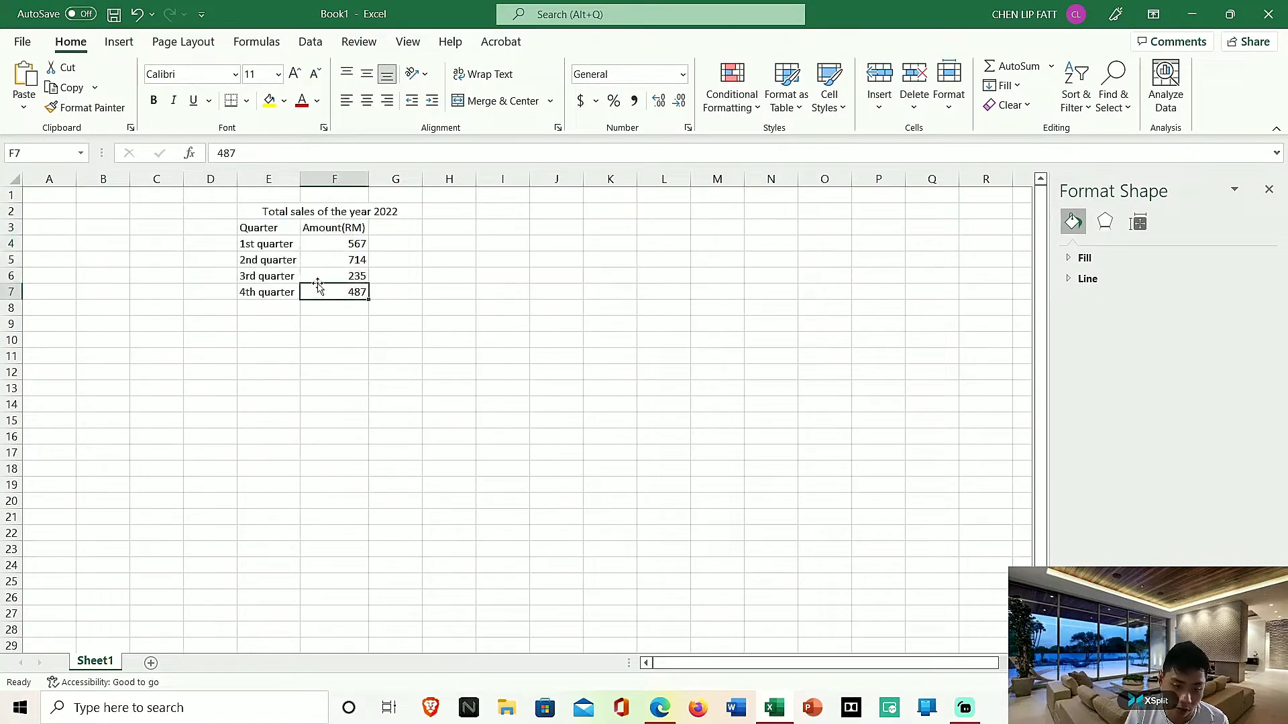
left_click_drag(248, 211, 353, 288)
left_click(107, 44)
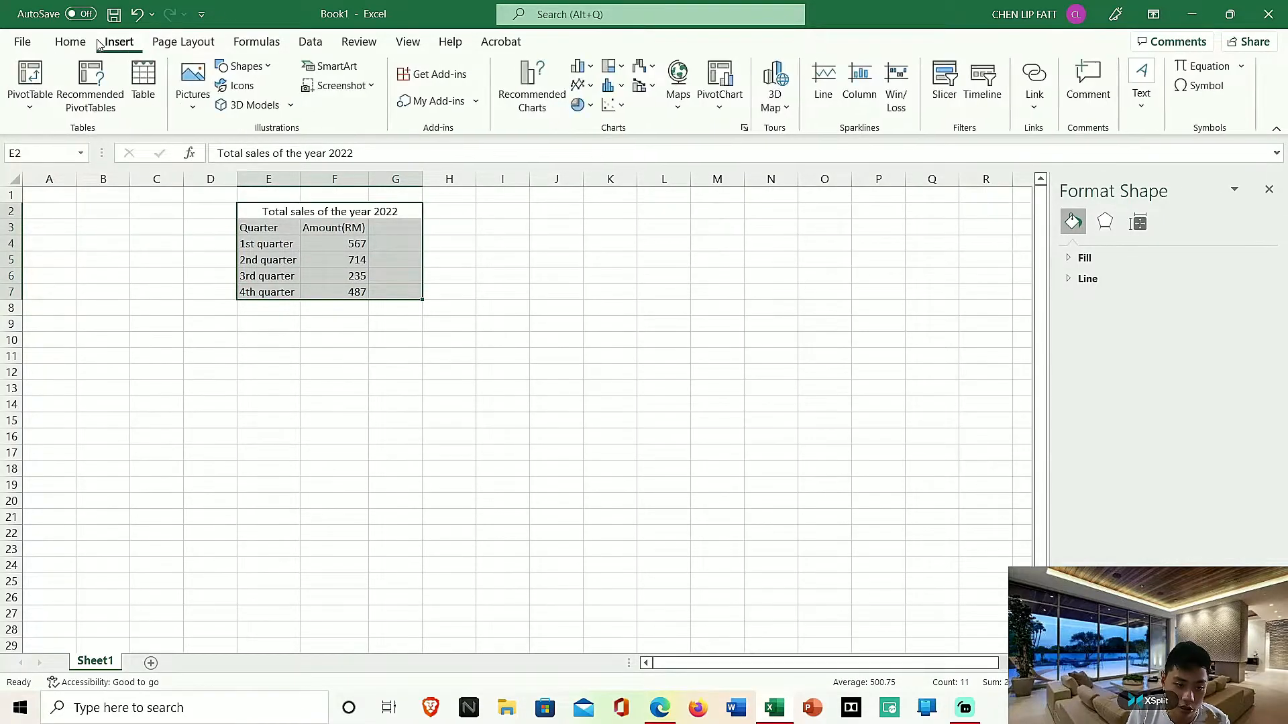
left_click(581, 105)
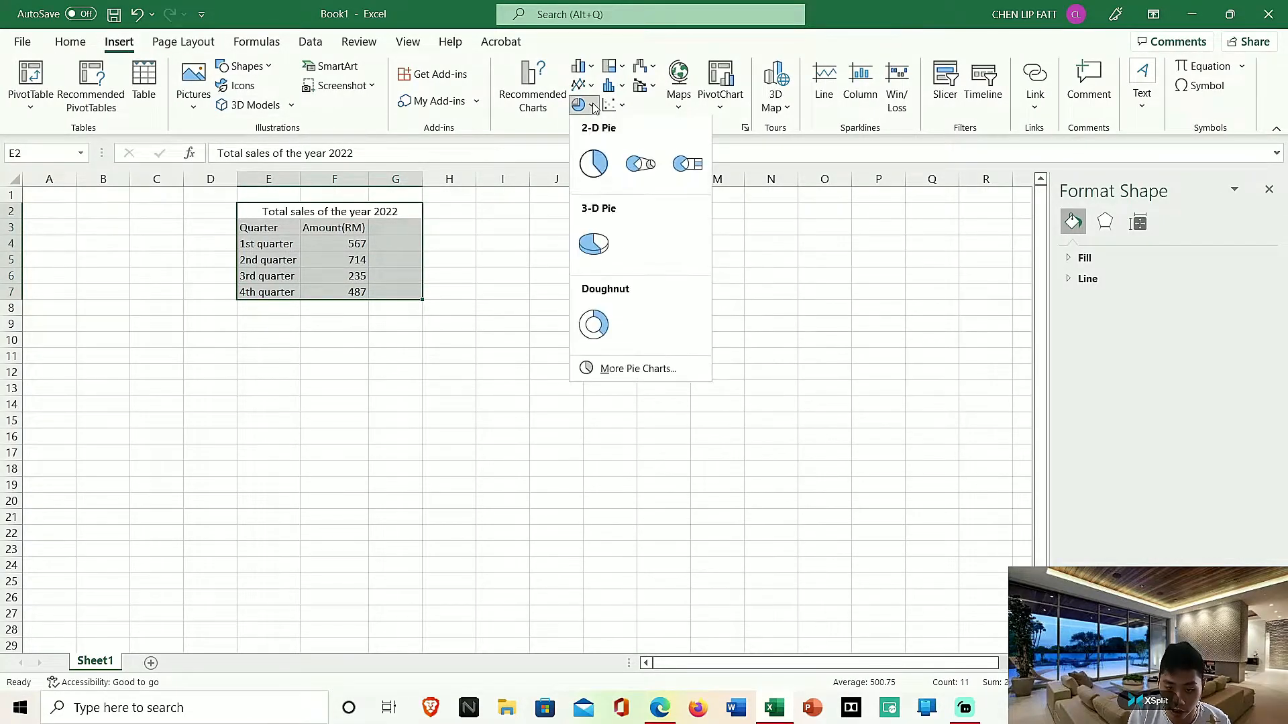
left_click(593, 165)
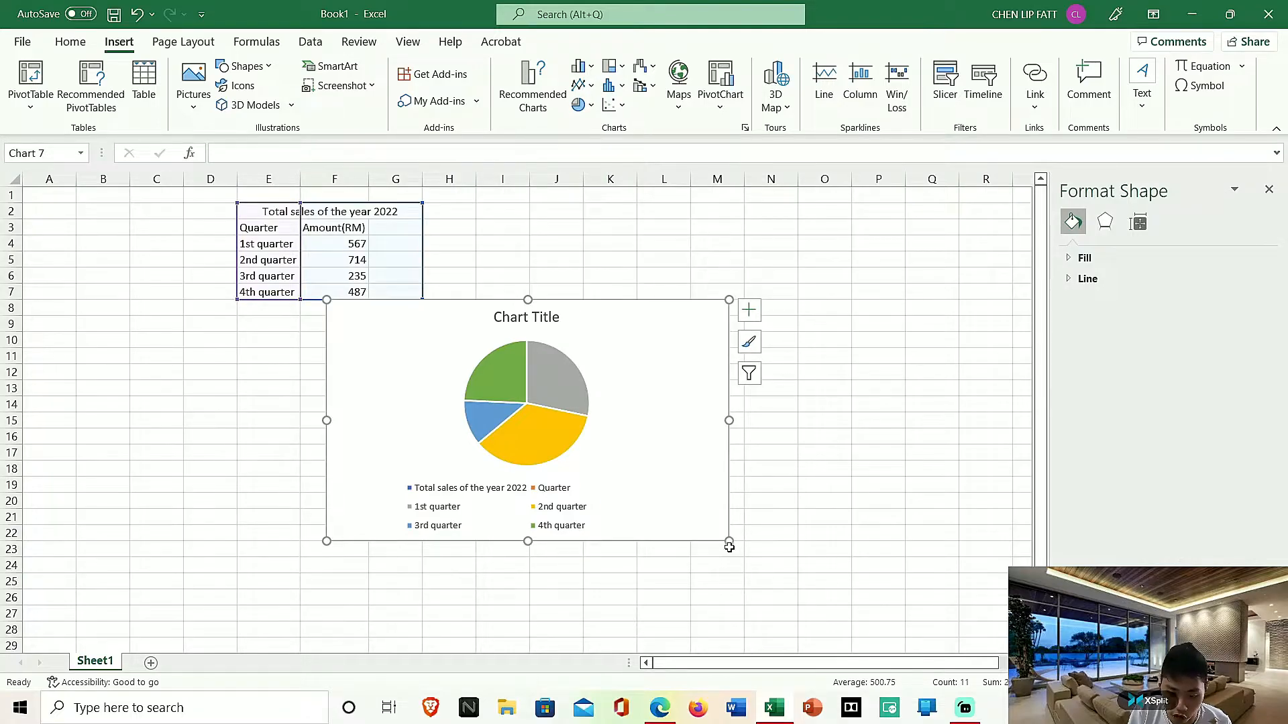
left_click_drag(729, 541, 826, 602)
Add data labels to the 2-D pie chart and position them at Outside End
left_click(845, 309)
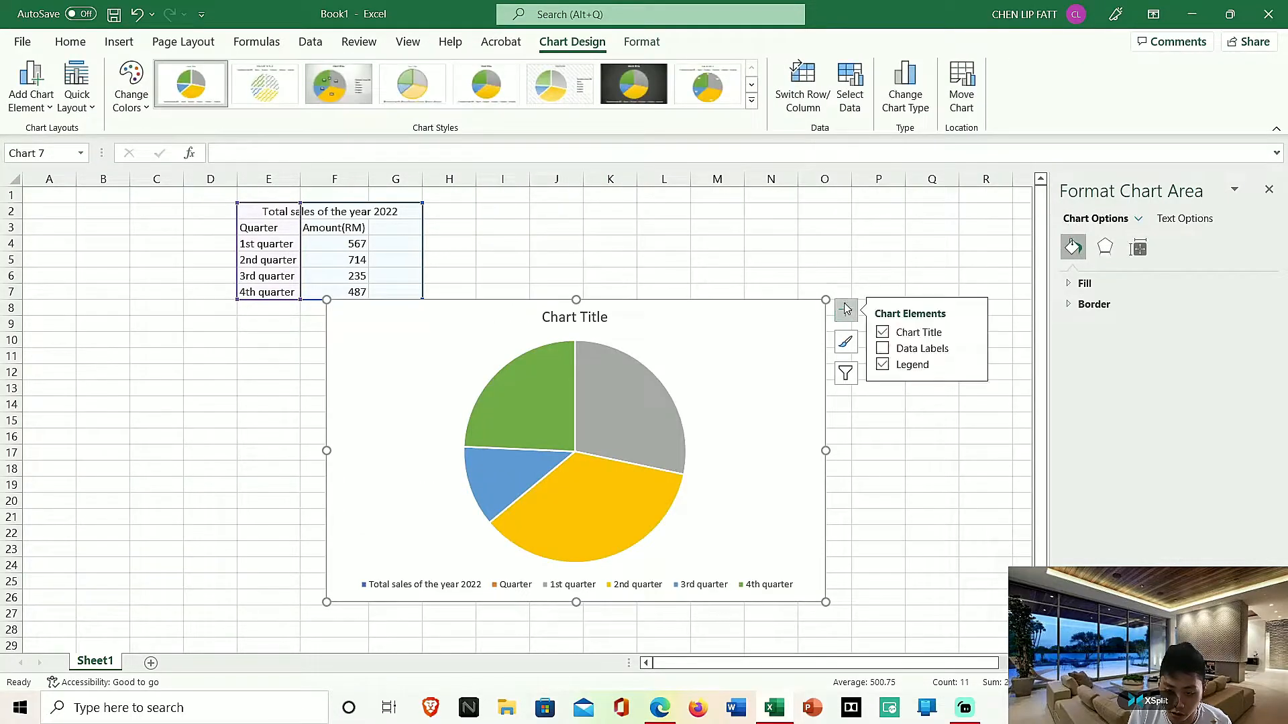
left_click(883, 349)
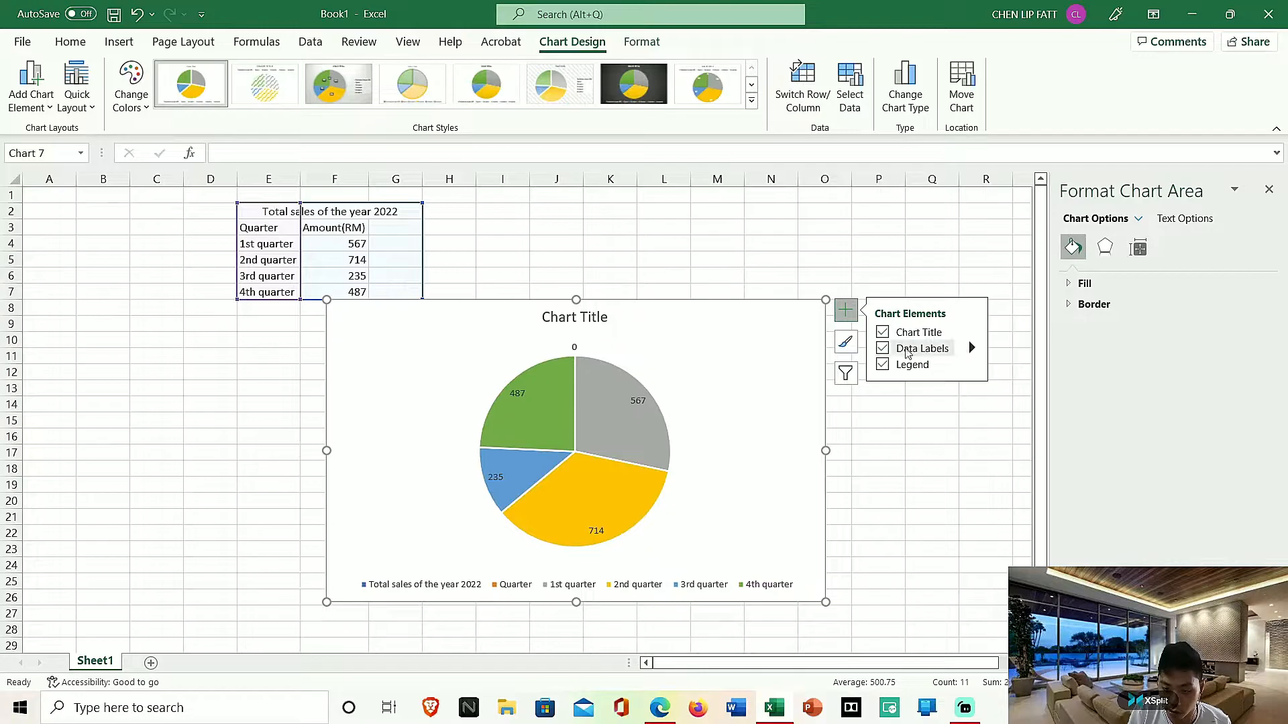
left_click(971, 347)
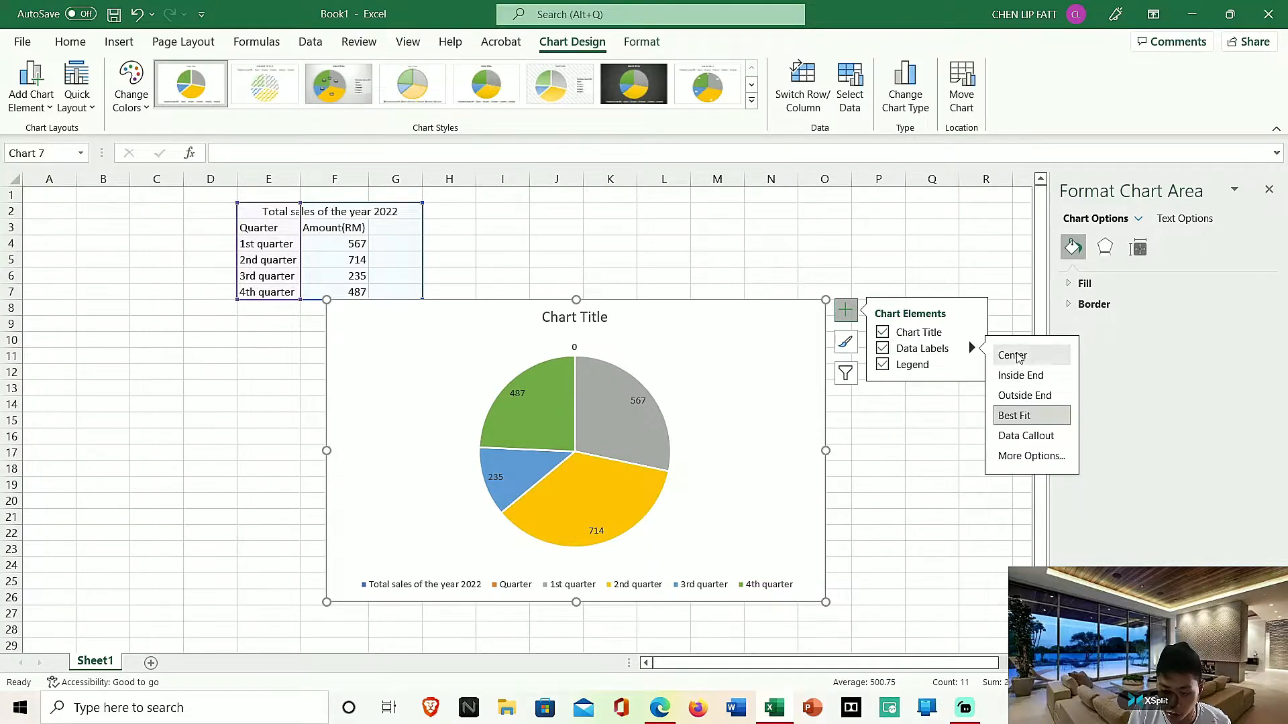
left_click(1024, 397)
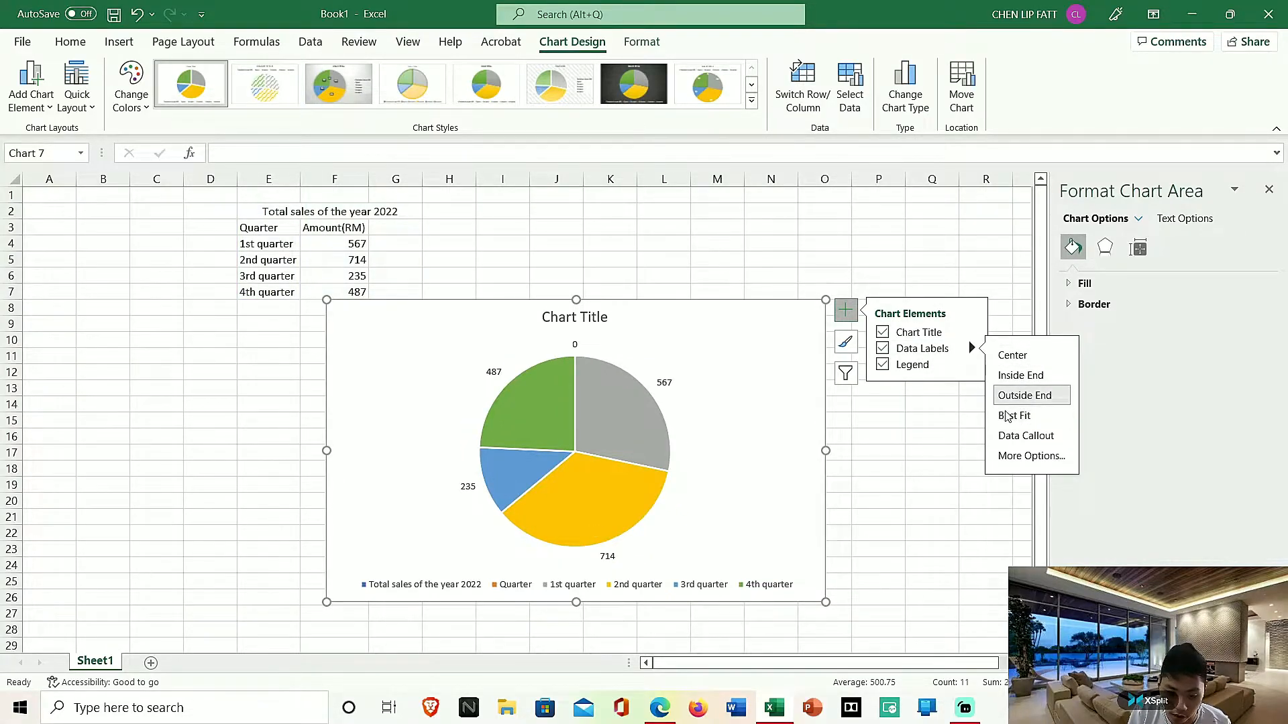
left_click(528, 370)
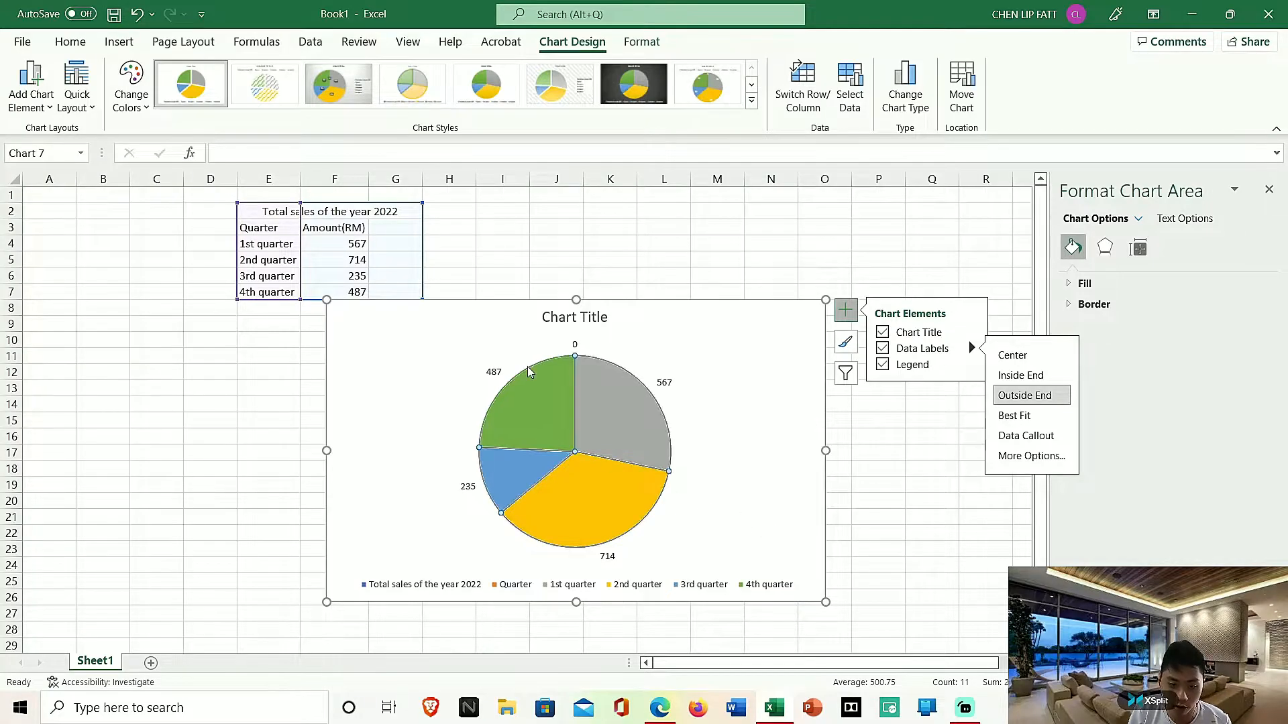
Copy the heading text "Total sales of the year 2022" from the merged cell above the sales table
left_click(558, 318)
double_click(559, 318)
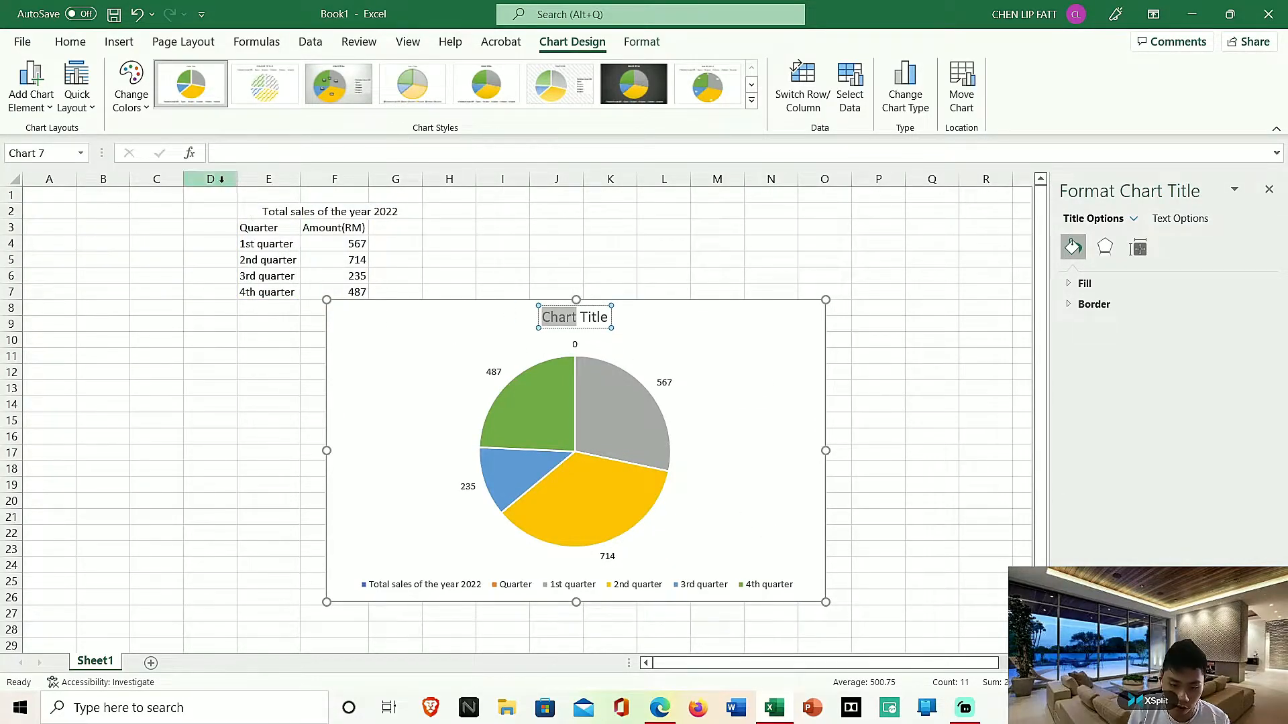
left_click(368, 212)
double_click(368, 212)
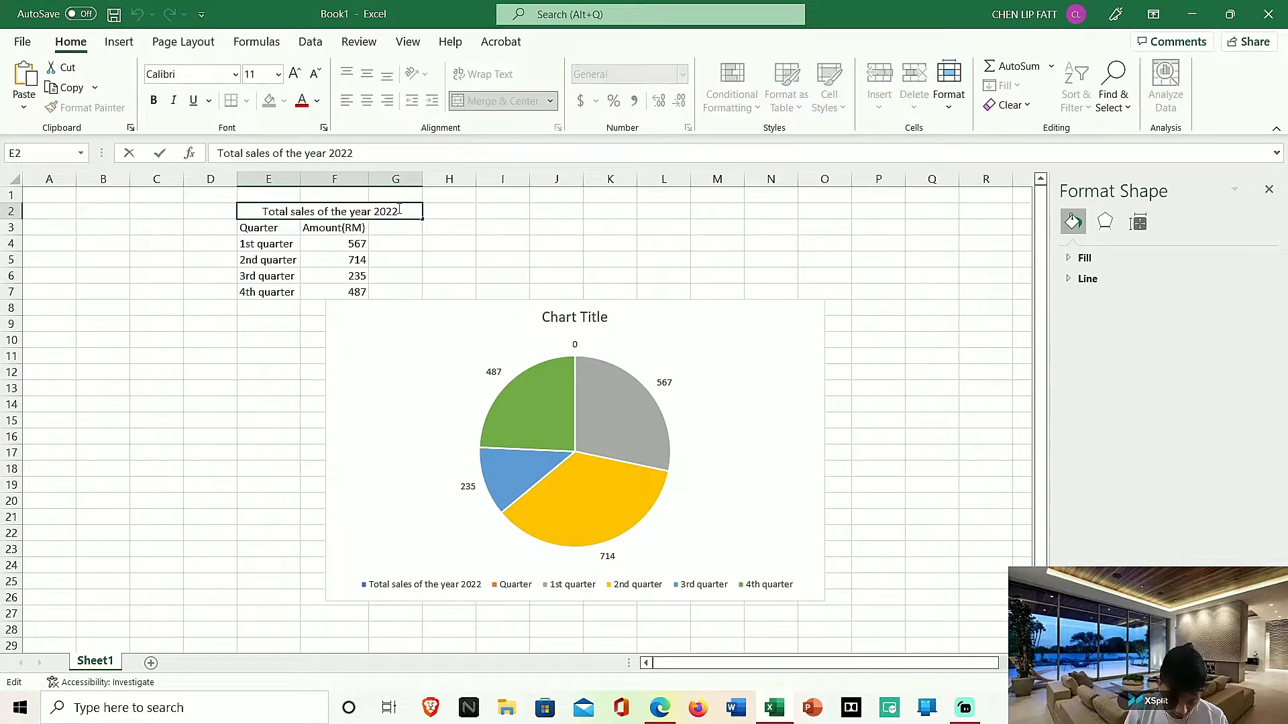
left_click_drag(419, 214, 261, 214)
key("ctrl+c")
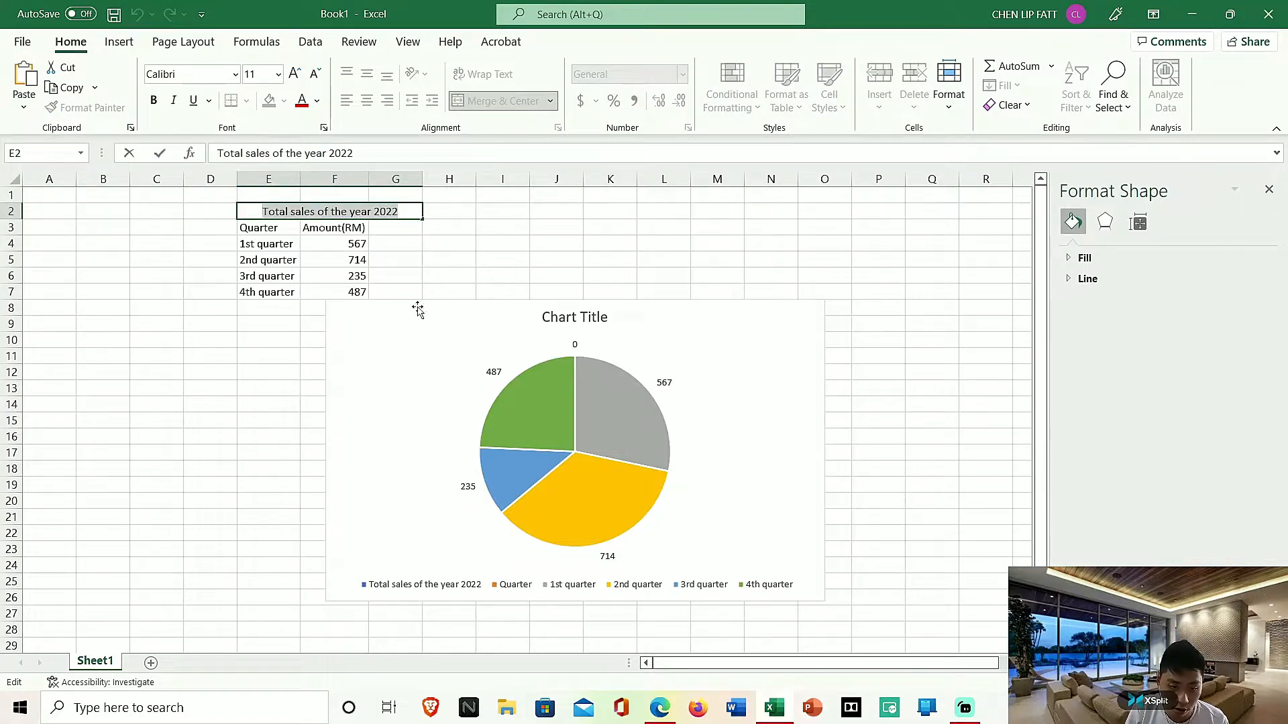
Replace the pie chart's placeholder title with the copied heading "Total sales of the year 2022"
left_click(593, 320)
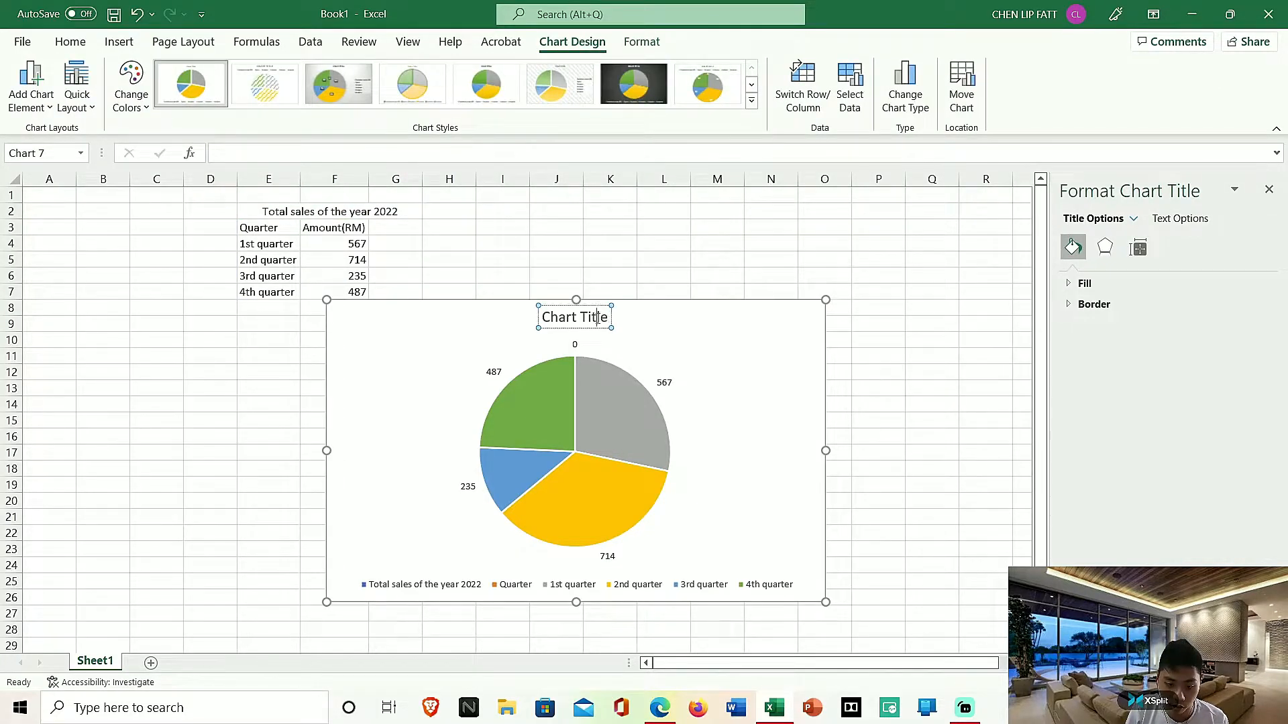
triple_click(597, 319)
key("BackSpace")
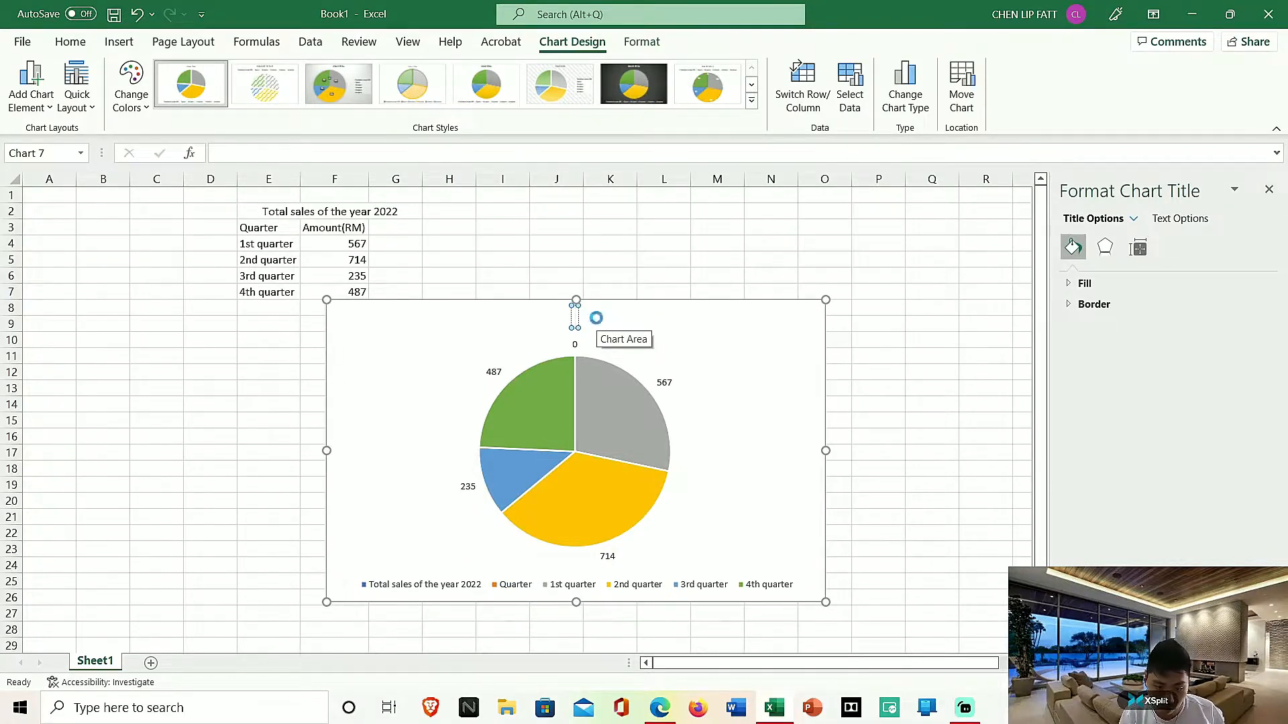
key("ctrl+v")
left_click(629, 341)
left_click(595, 325)
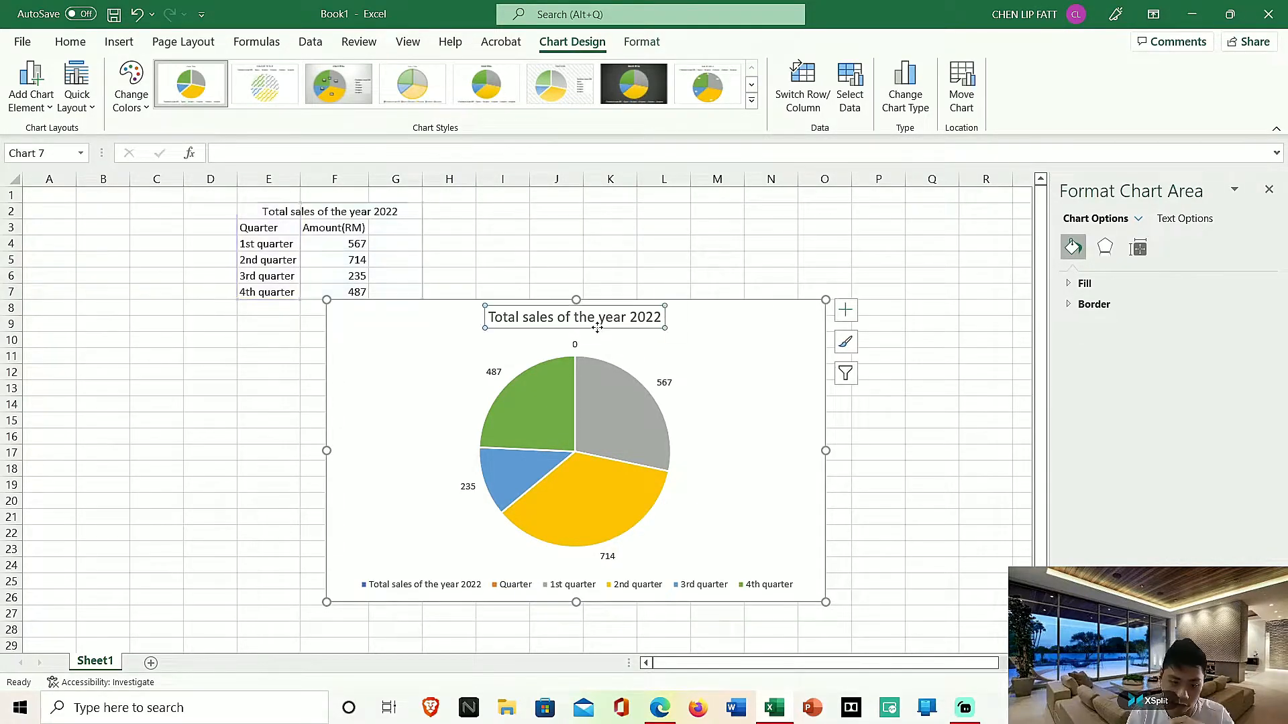
Remove the "Total sales of the year 2022" entry from the pie chart's legend
left_click(474, 587)
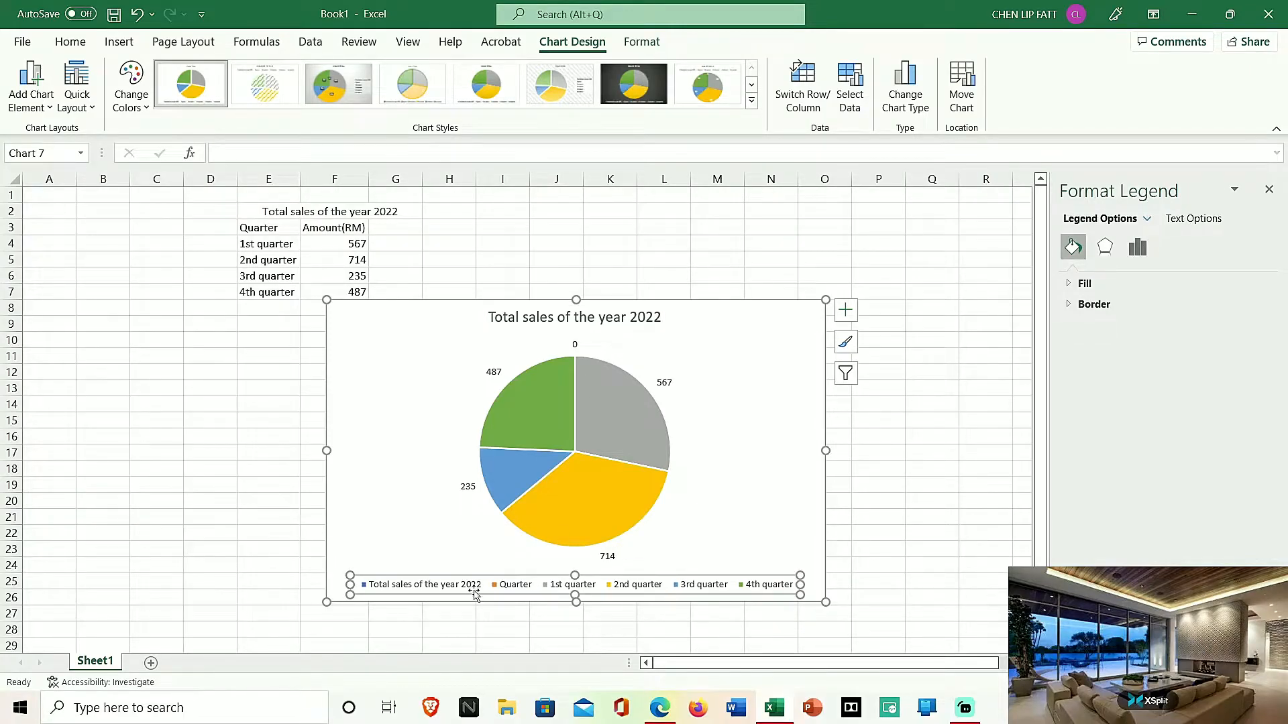
left_click(474, 587)
key("Delete")
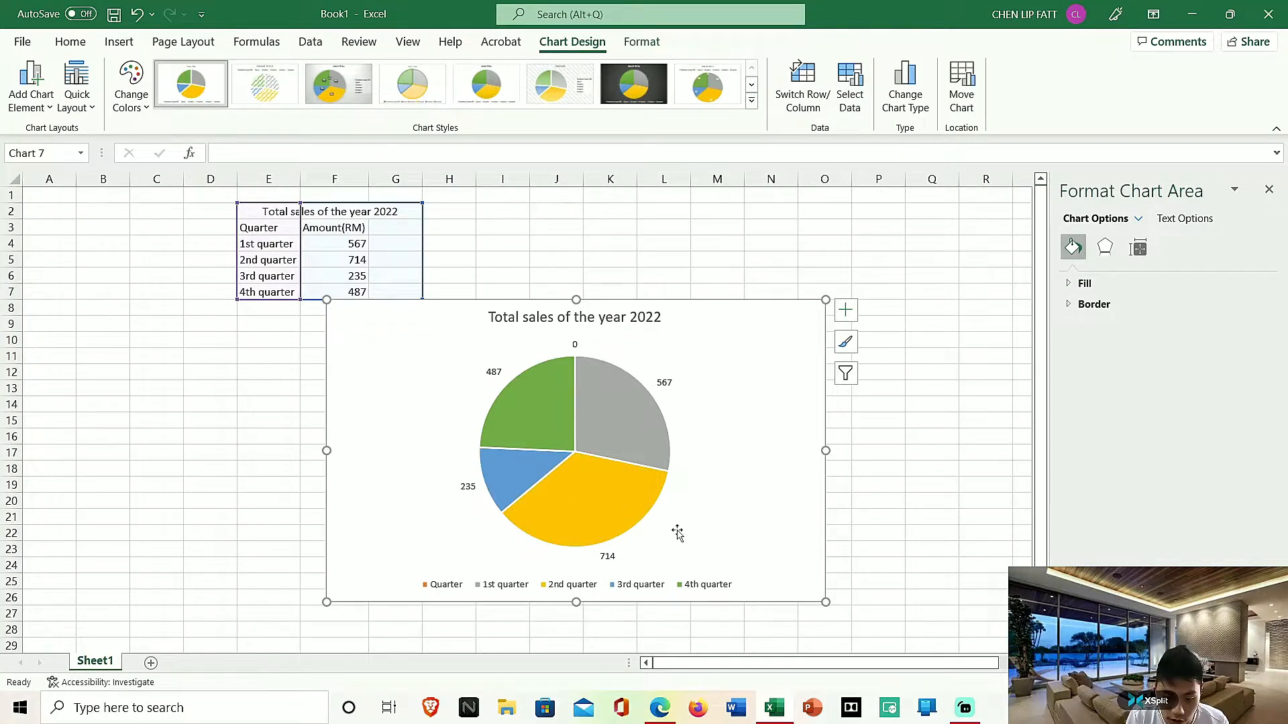
Pull the pie slices apart from one another and move the chart lower and further left on the sheet
left_click(640, 426)
left_click(553, 391)
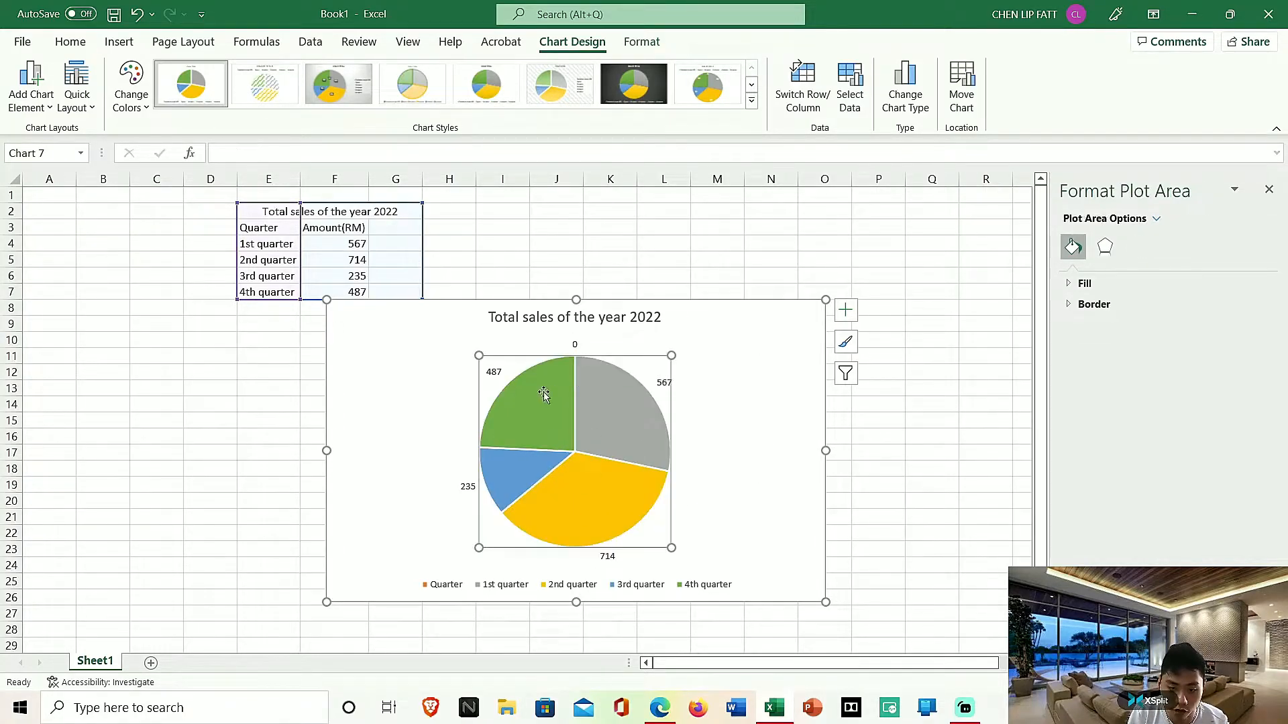
left_click(512, 437)
left_click(530, 422)
left_click_drag(530, 422, 402, 372)
left_click_drag(485, 359, 611, 462)
left_click_drag(547, 428, 494, 372)
left_click_drag(548, 329, 576, 358)
left_click_drag(607, 401, 622, 518)
left_click_drag(541, 489, 637, 447)
left_click(571, 474)
left_click(776, 547)
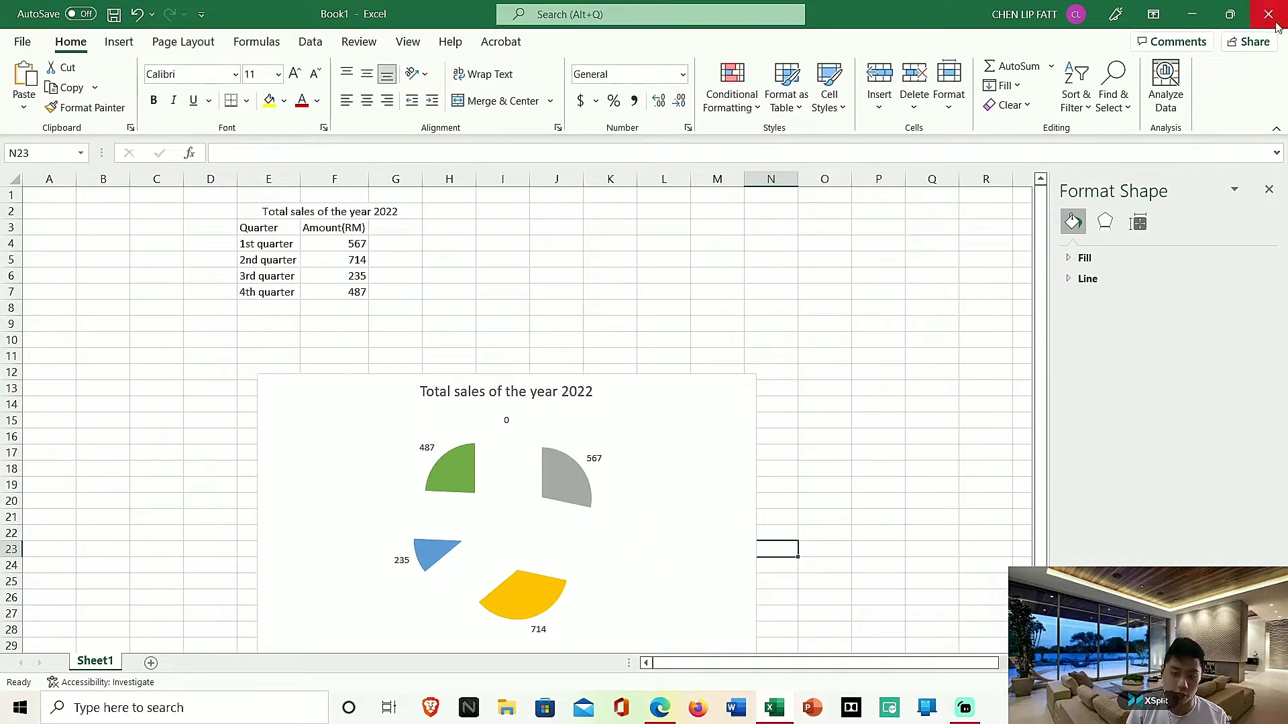
Close the formatting pane and delete the exploded pie chart
left_click(1268, 190)
left_click(262, 425)
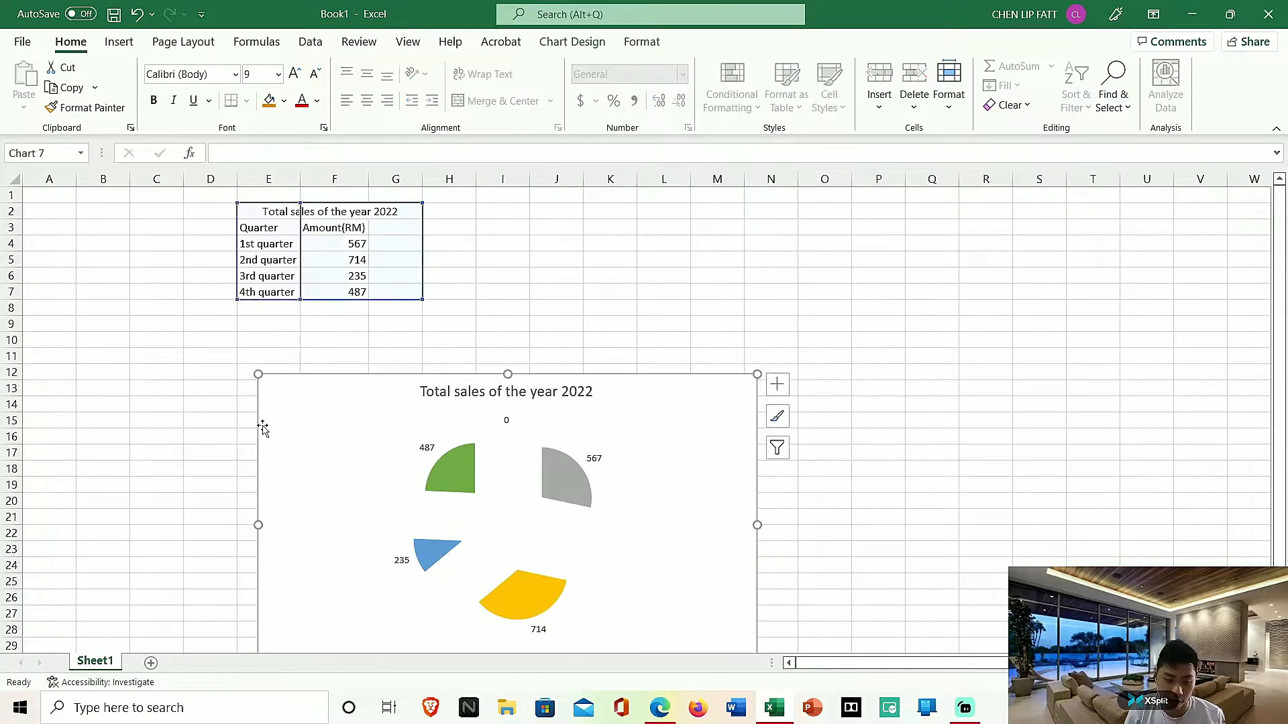
key("Delete")
left_click(277, 365)
Insert a scatter chart with straight lines and markers from the whole sales table with its heading, and widen it slightly
left_click_drag(243, 206, 345, 293)
left_click(125, 46)
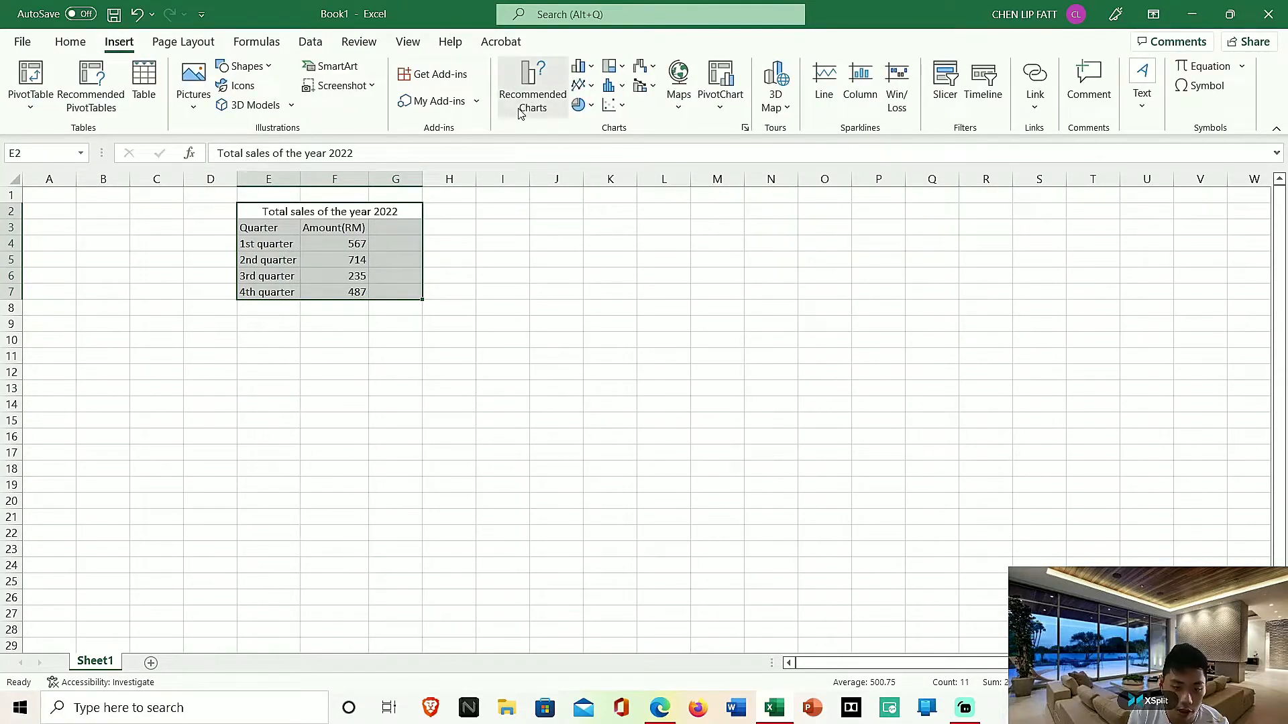
left_click(621, 106)
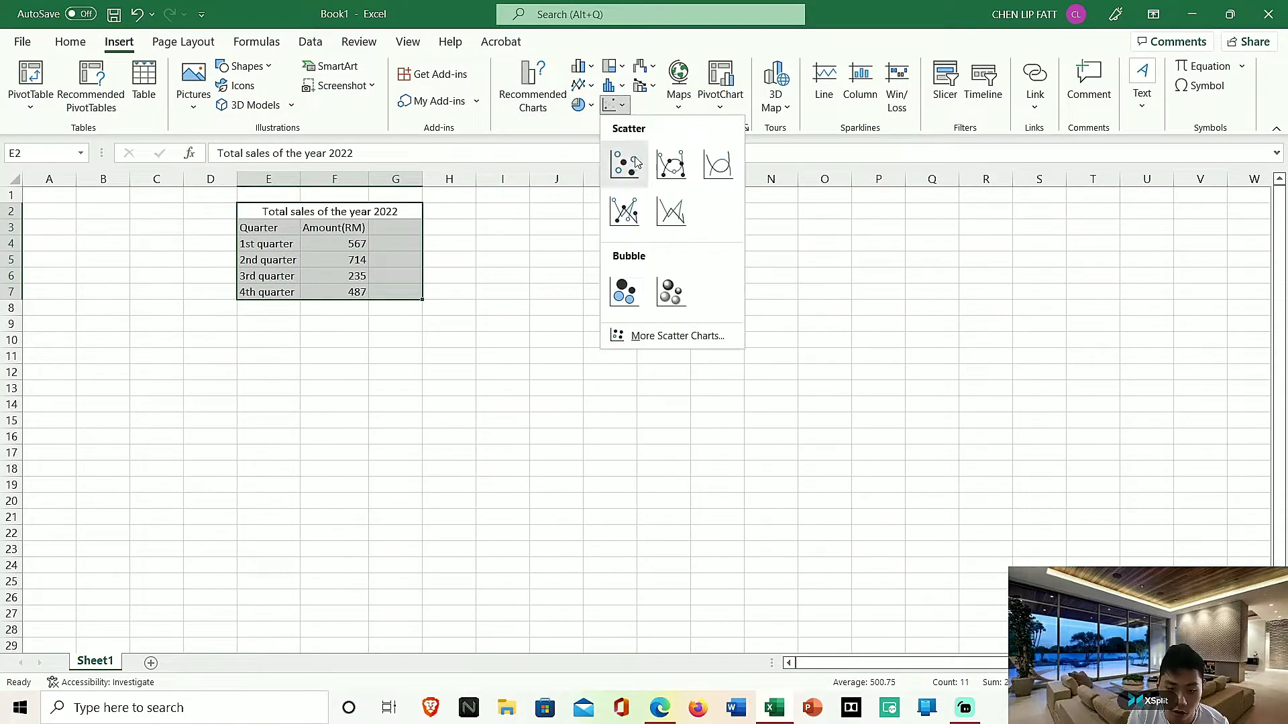
left_click(631, 210)
left_click_drag(848, 421, 912, 423)
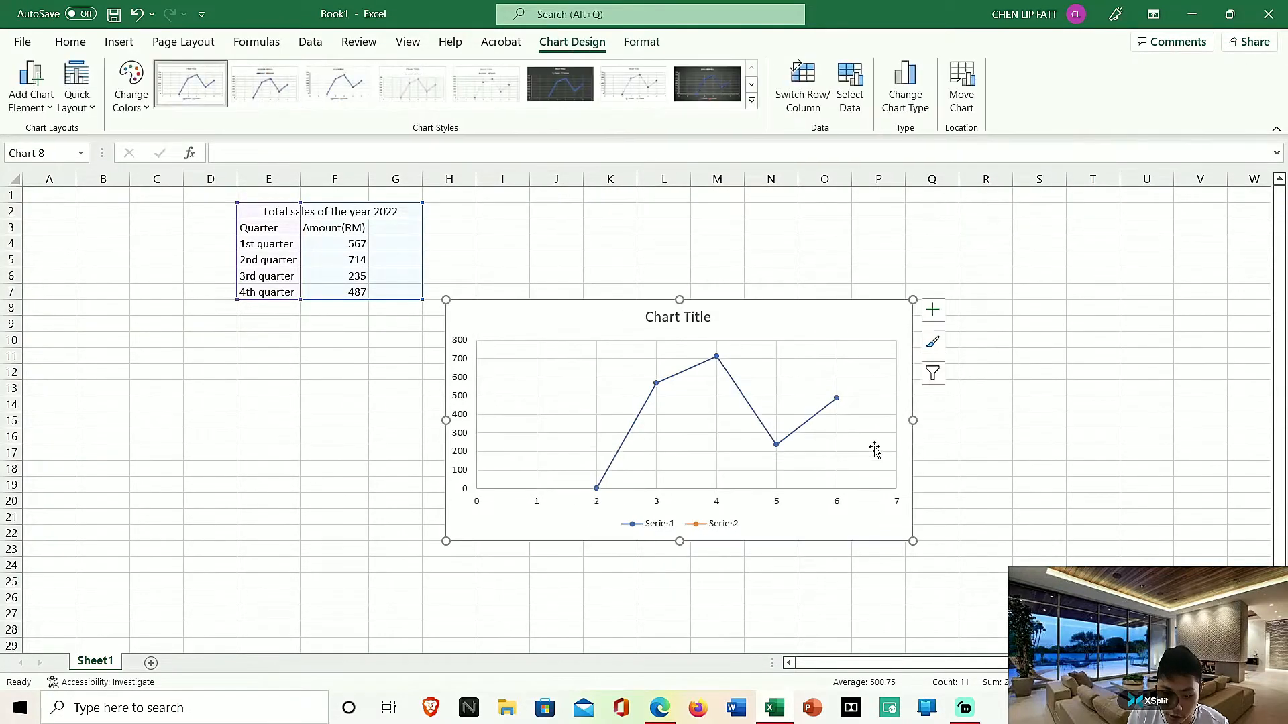
left_click(718, 526)
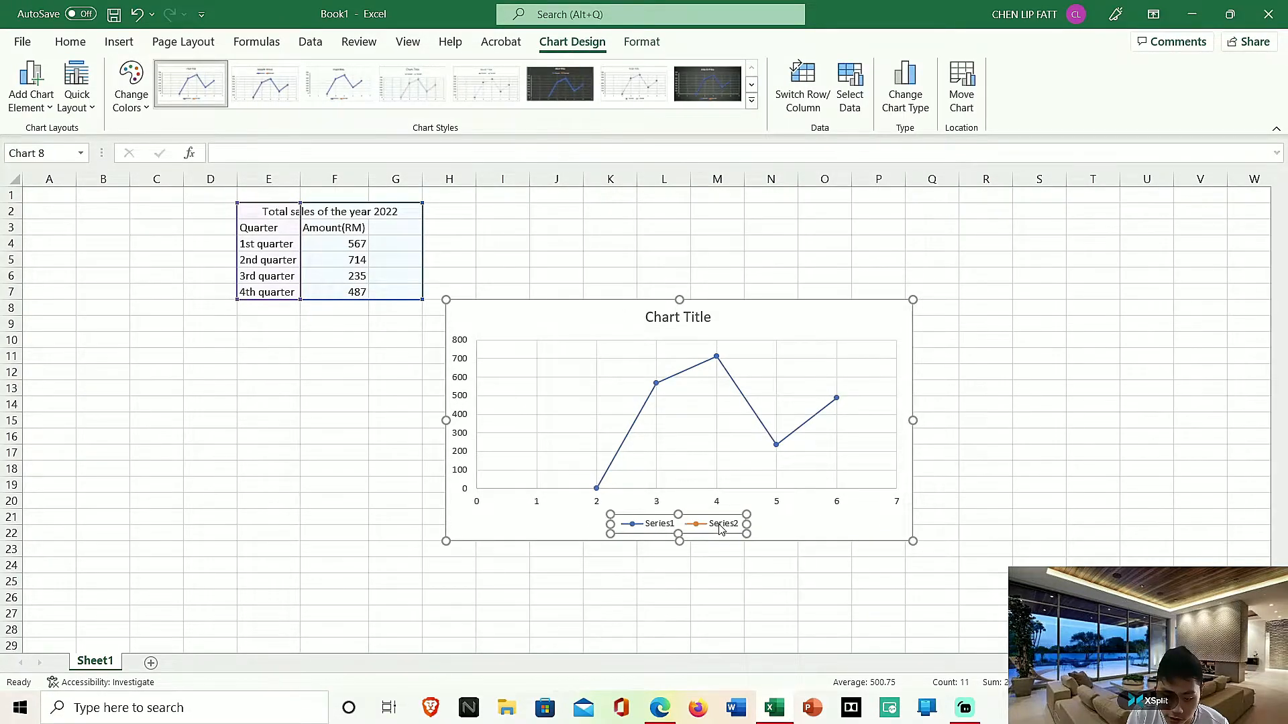
left_click(662, 532)
left_click(679, 393)
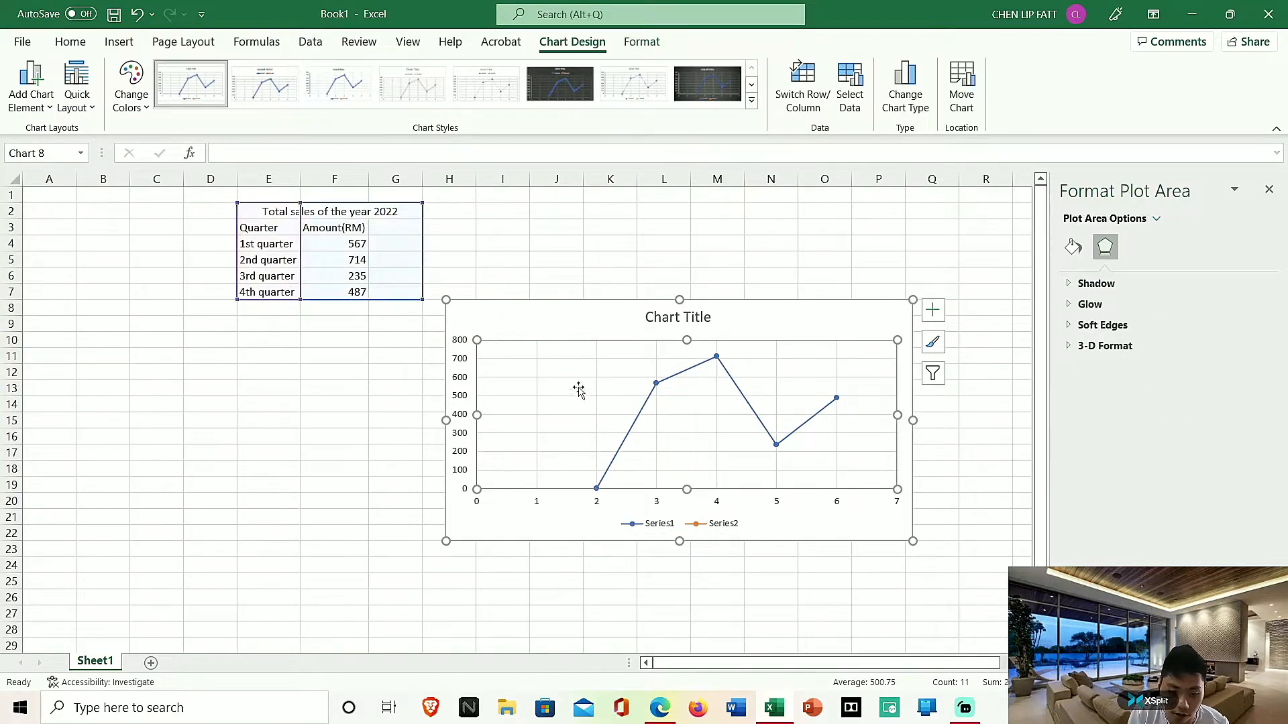
left_click(480, 389)
left_click(659, 317)
double_click(663, 319)
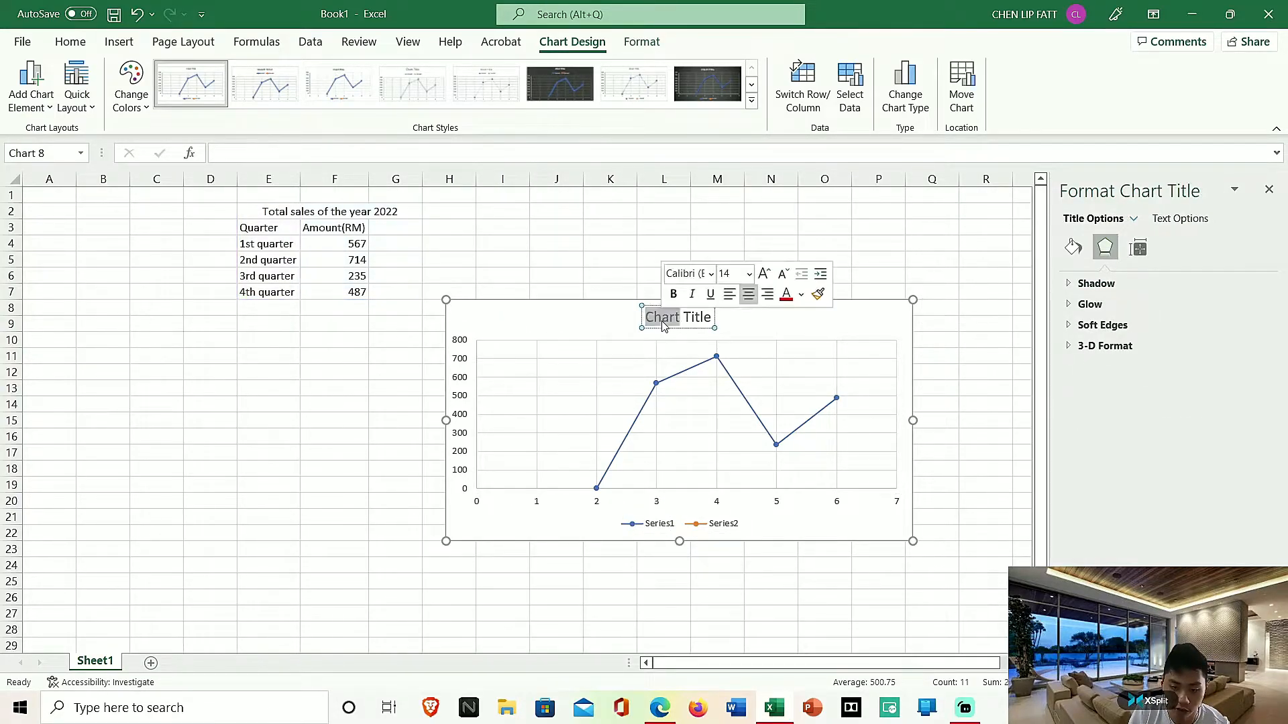
left_click(674, 319)
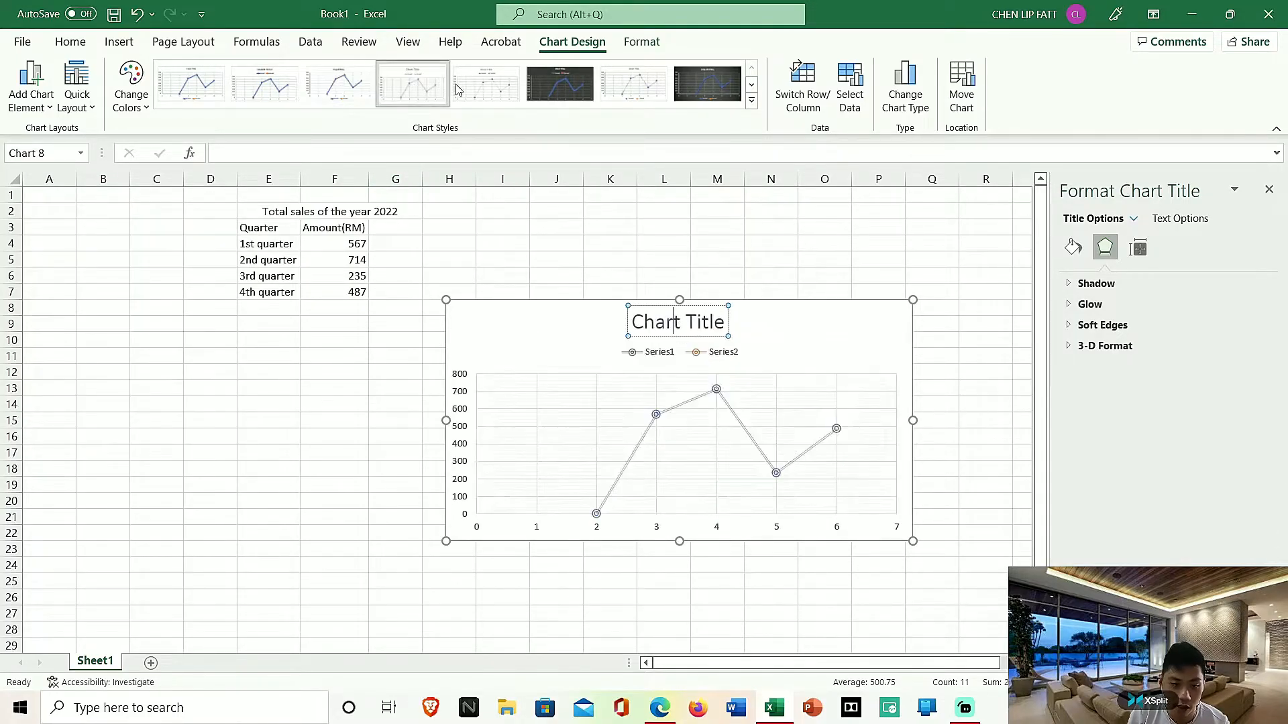
Try several chart styles and apply the one with a pale line, ringed markers and the legend above the plot
left_click(500, 88)
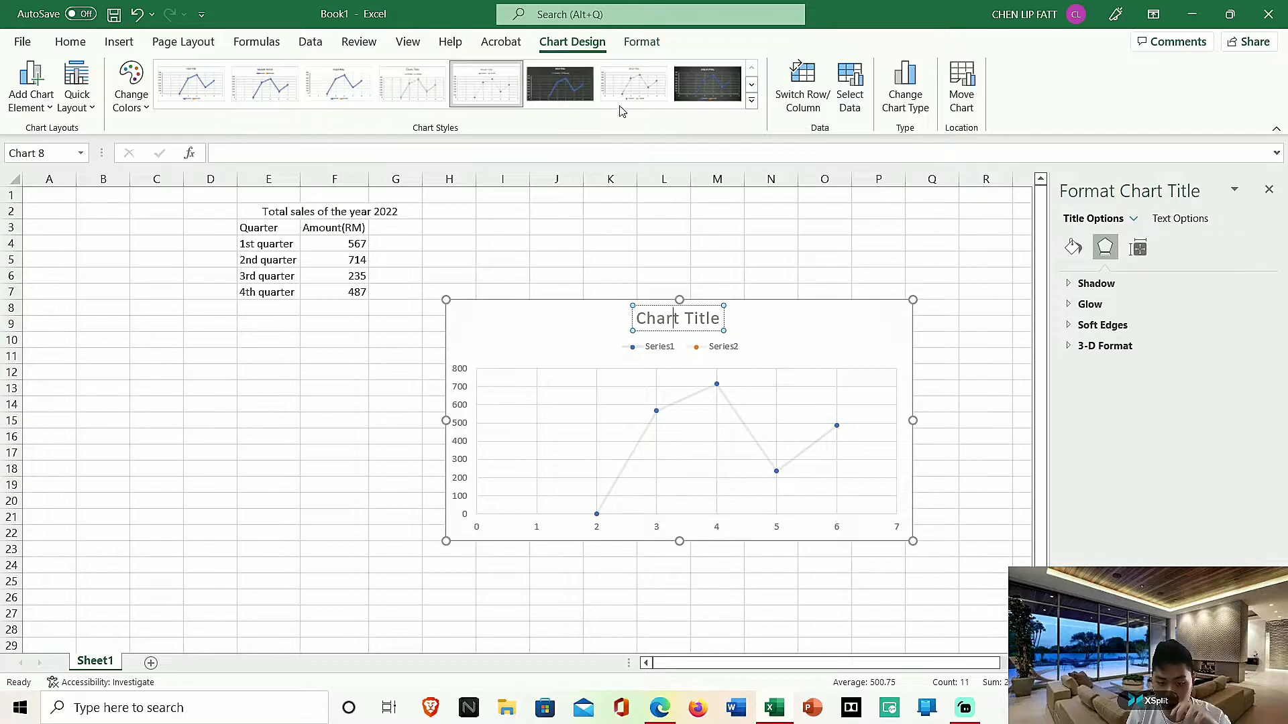
left_click(707, 84)
left_click(430, 69)
Change the scatter chart into a 3-D stacked area chart
left_click(183, 42)
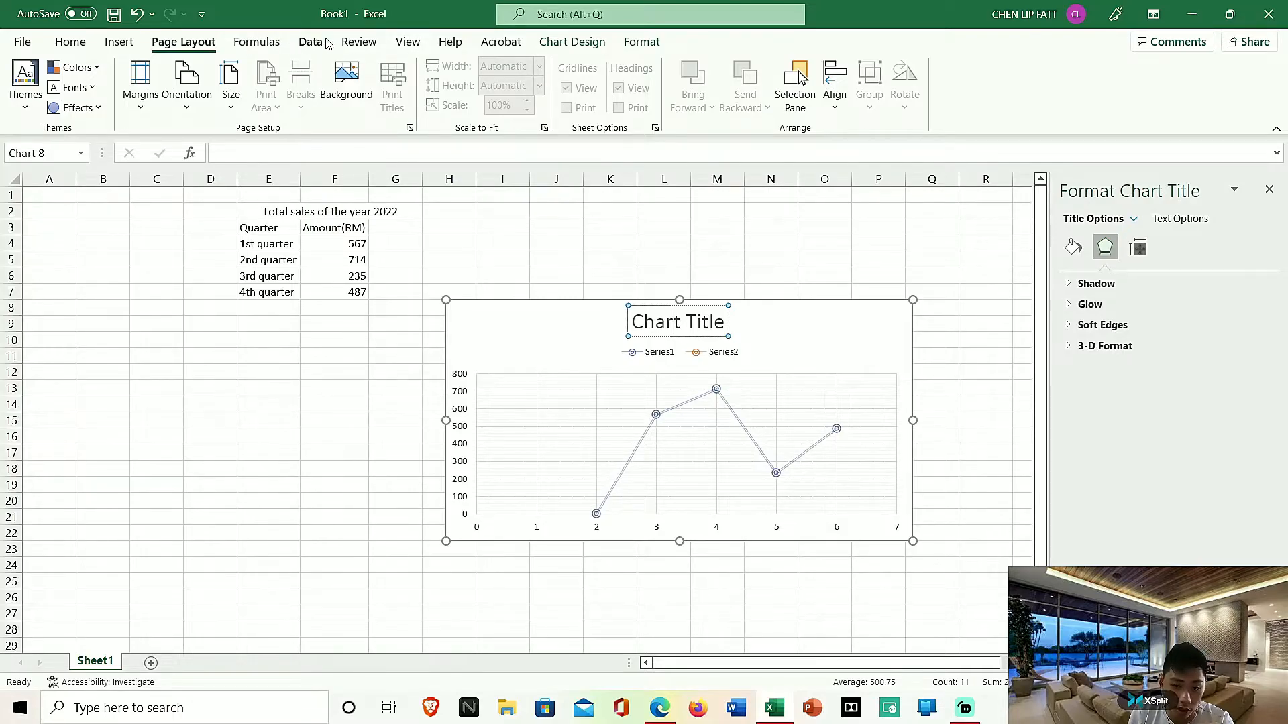
left_click(118, 42)
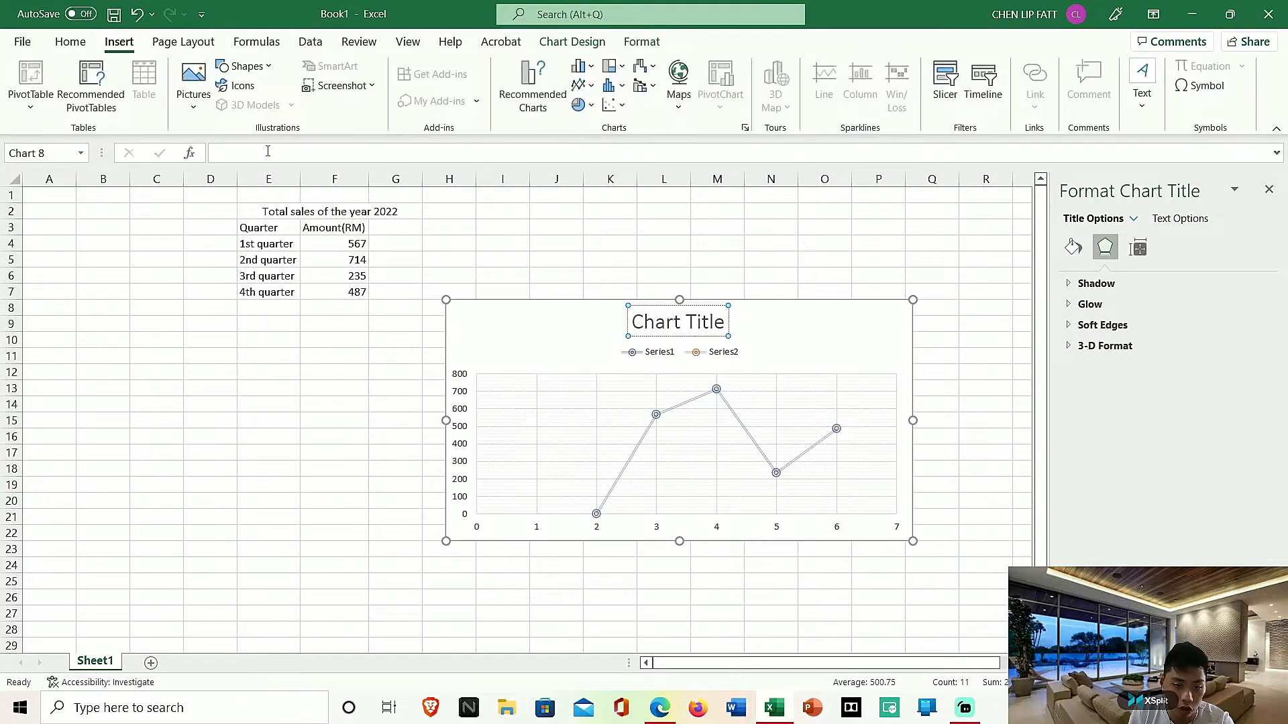
left_click(592, 86)
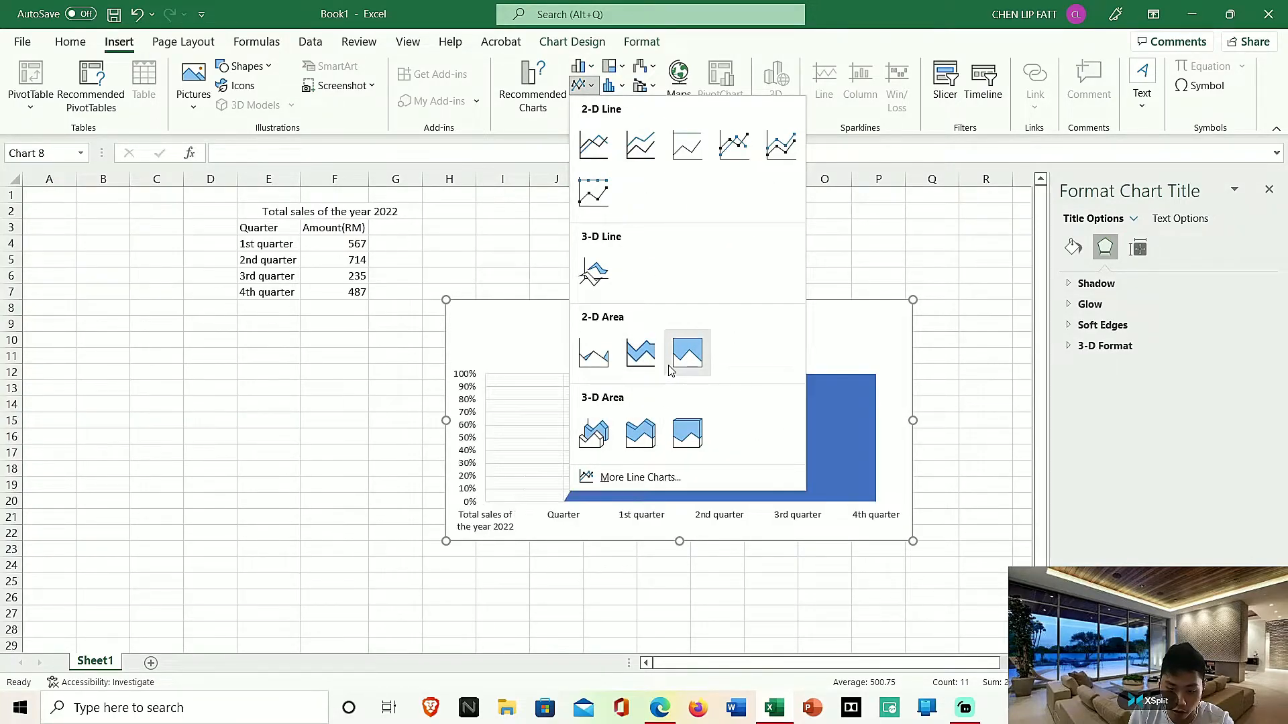
left_click(639, 433)
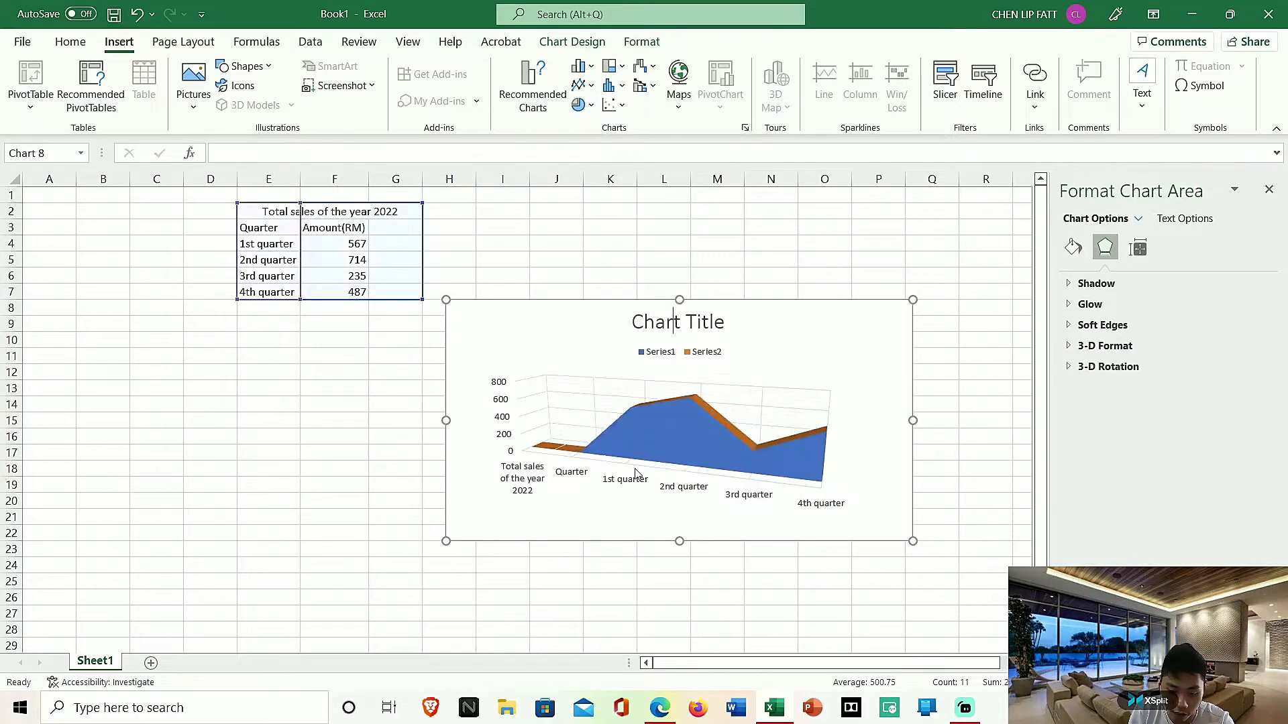
Change the 3-D area chart into a plain 2-D line chart, and replace that with a Pareto chart
double_click(664, 324)
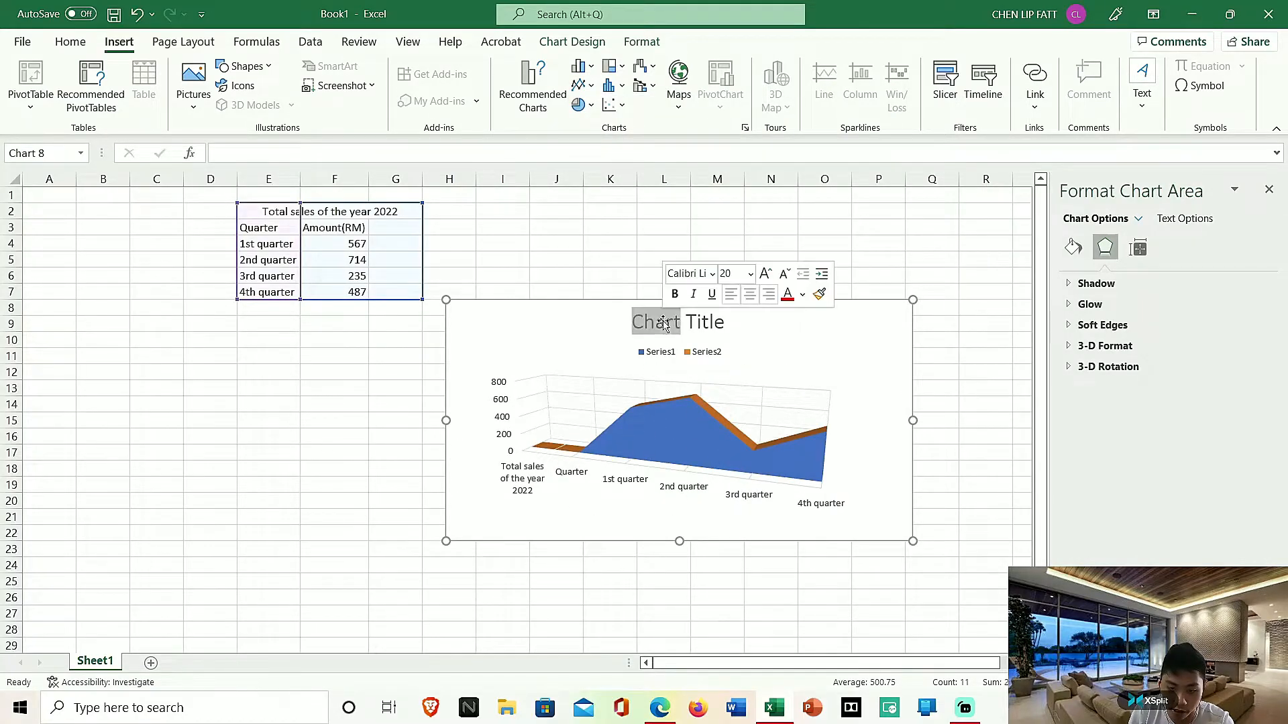
left_click(593, 83)
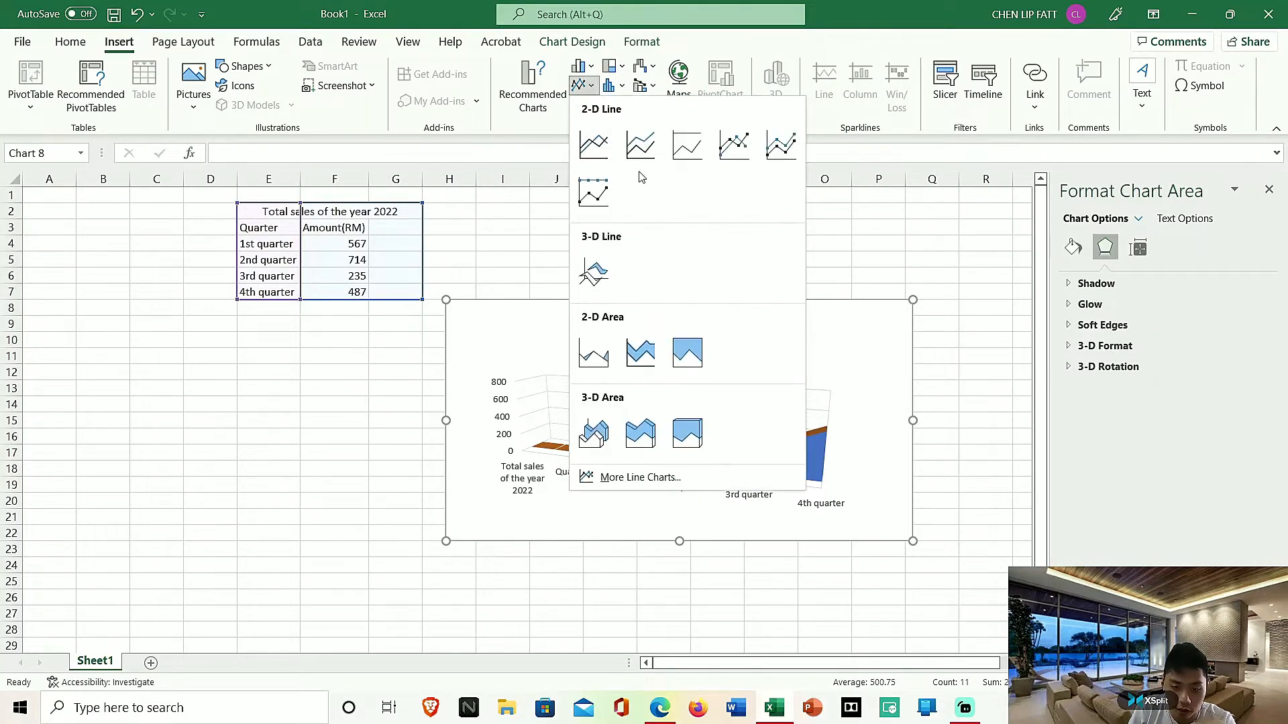
left_click(594, 144)
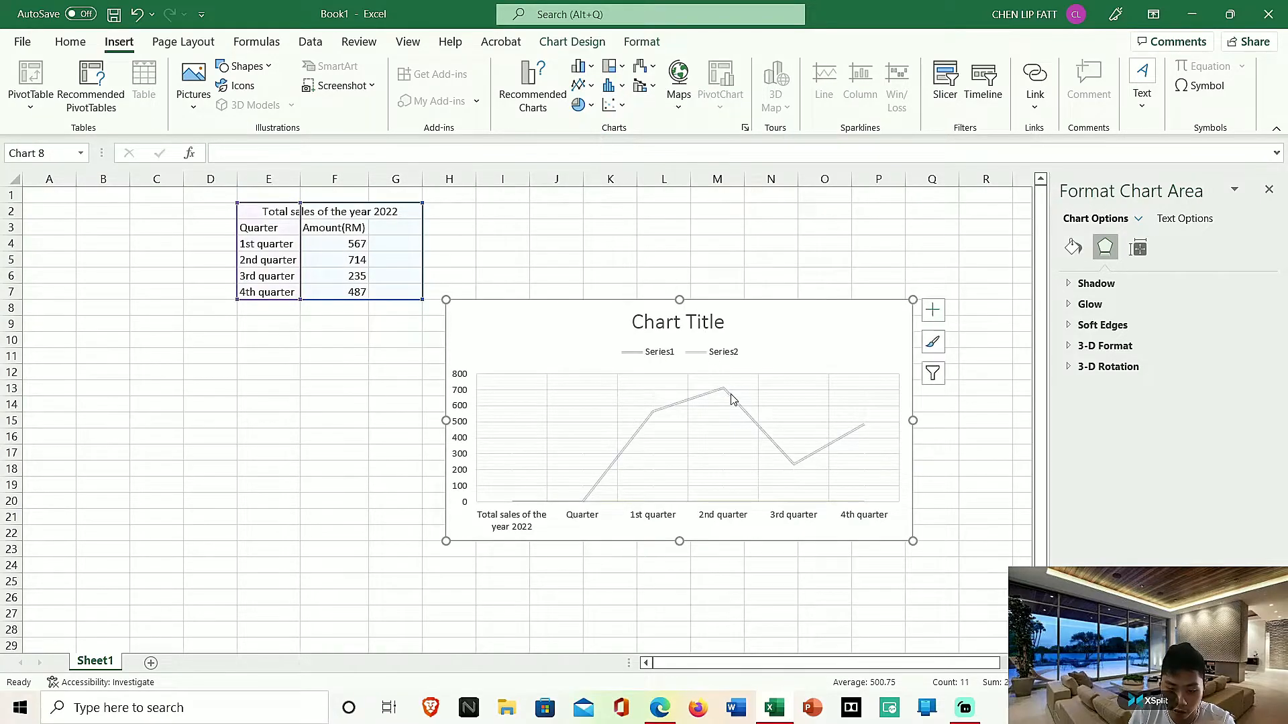
left_click(615, 85)
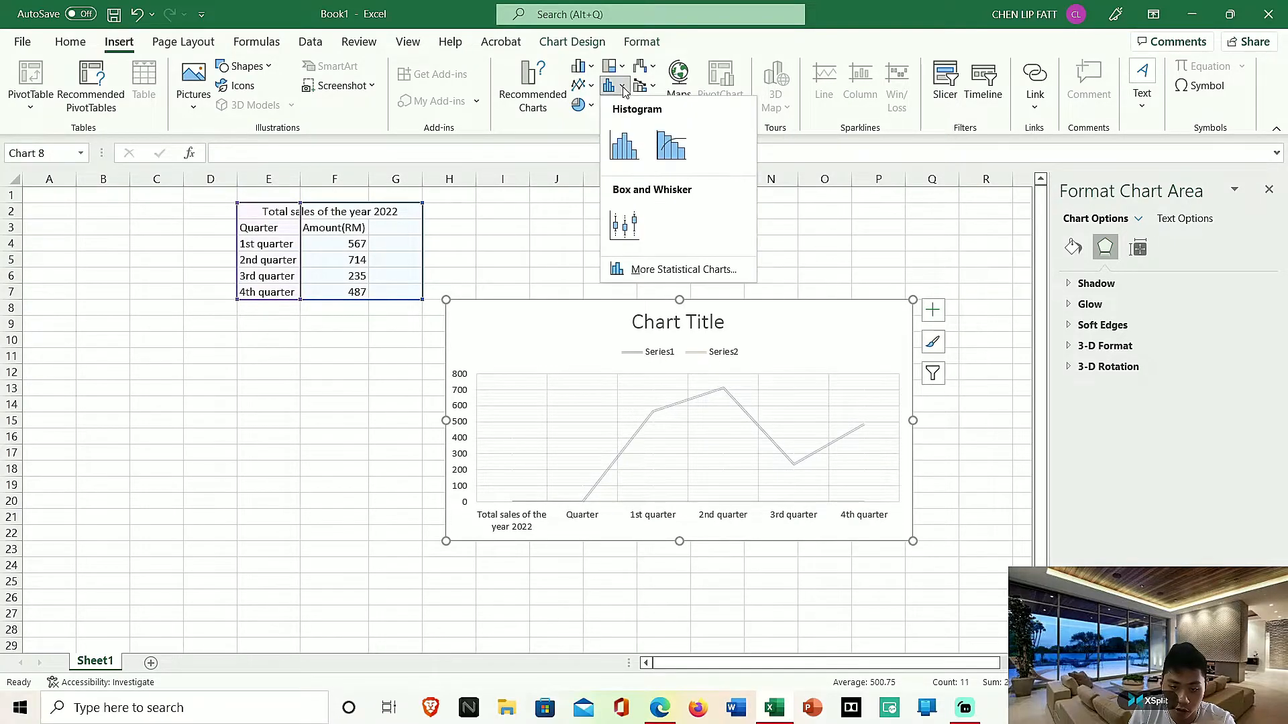
left_click(670, 153)
Examine how the sales data previews as combo, area, stock, funnel, histogram, and box and whisker charts, without applying any
left_click(652, 85)
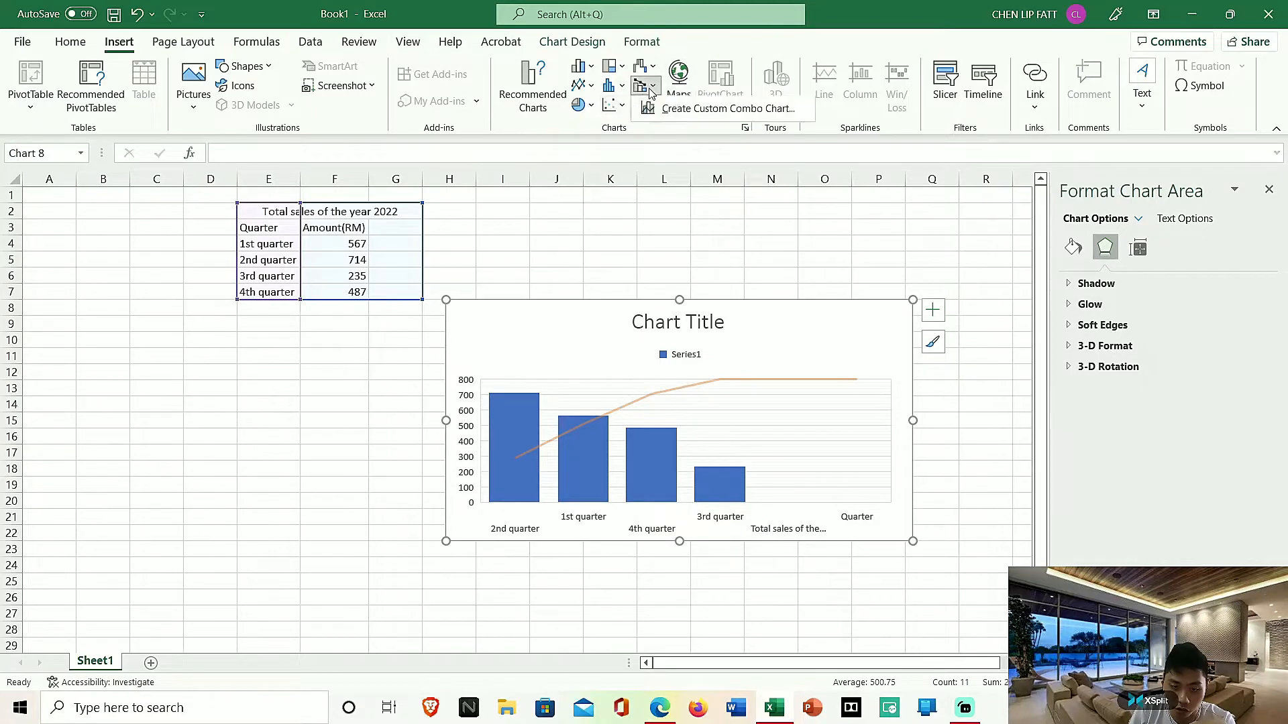
left_click(712, 109)
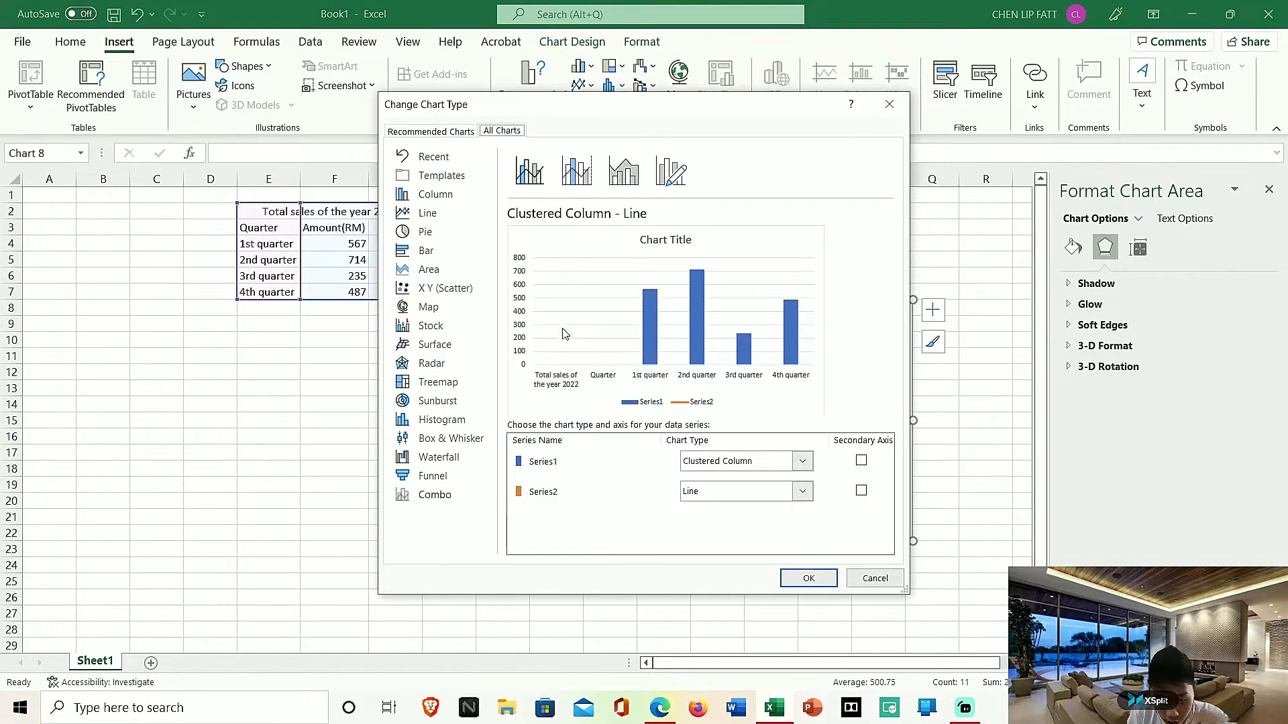
left_click(450, 269)
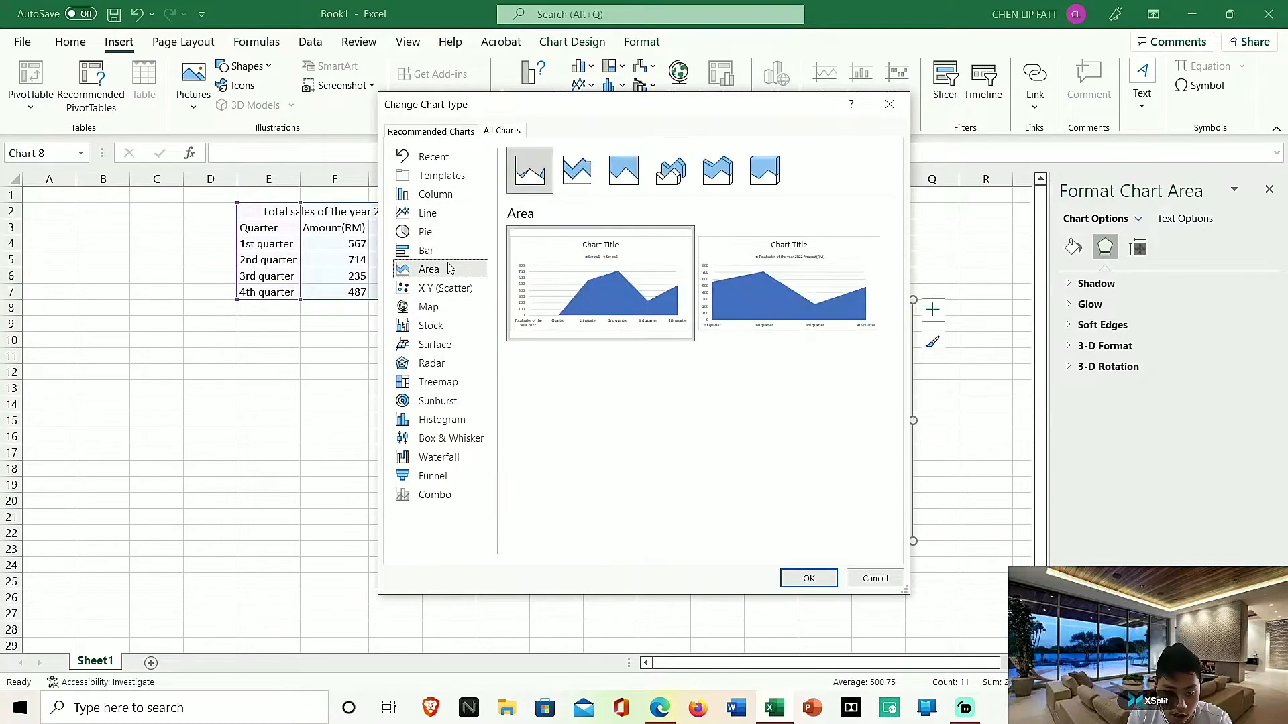
left_click(440, 250)
left_click(443, 269)
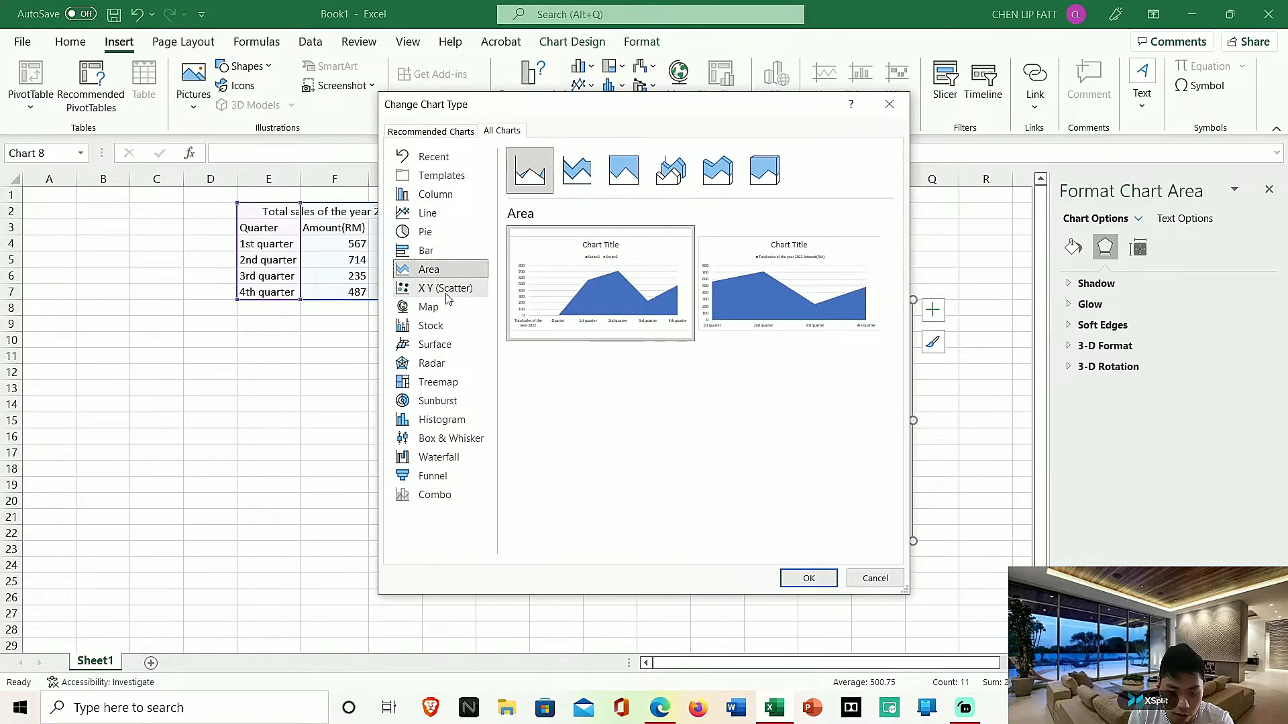
left_click(446, 289)
left_click(432, 325)
left_click(441, 362)
left_click(451, 438)
left_click(443, 476)
left_click(451, 438)
left_click(431, 325)
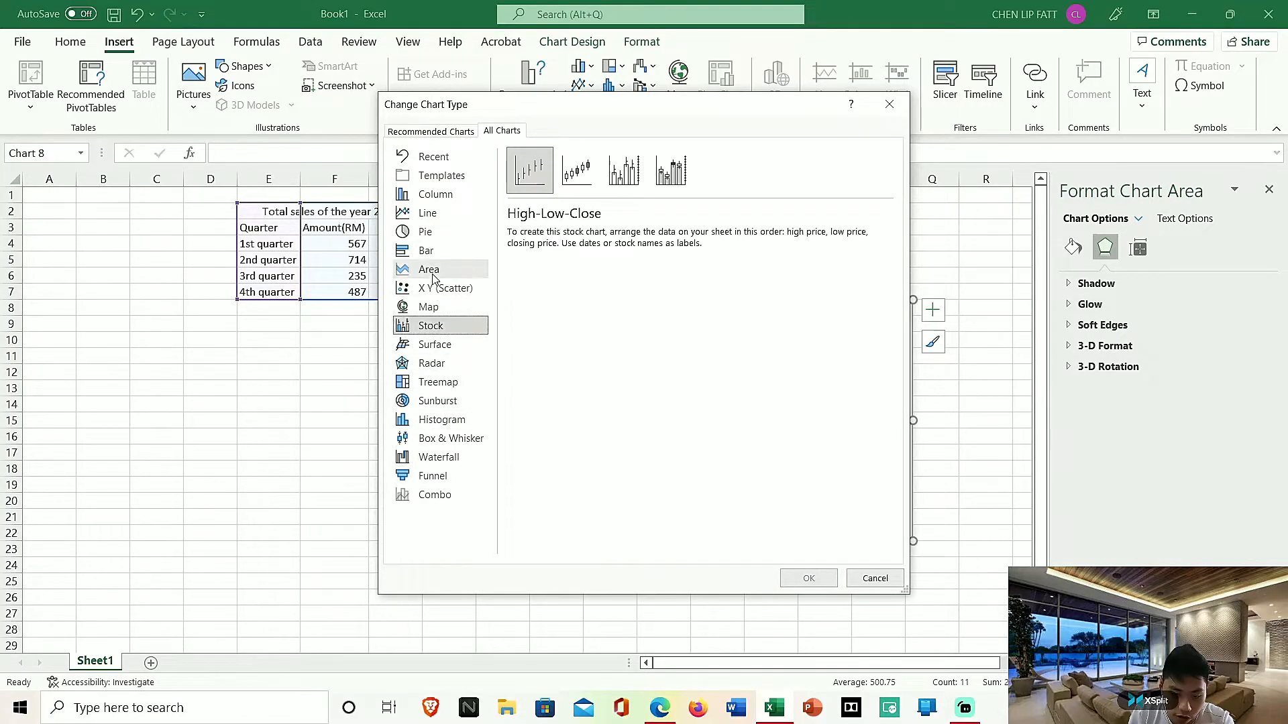
left_click(432, 273)
left_click(433, 476)
mouse_move(627, 283)
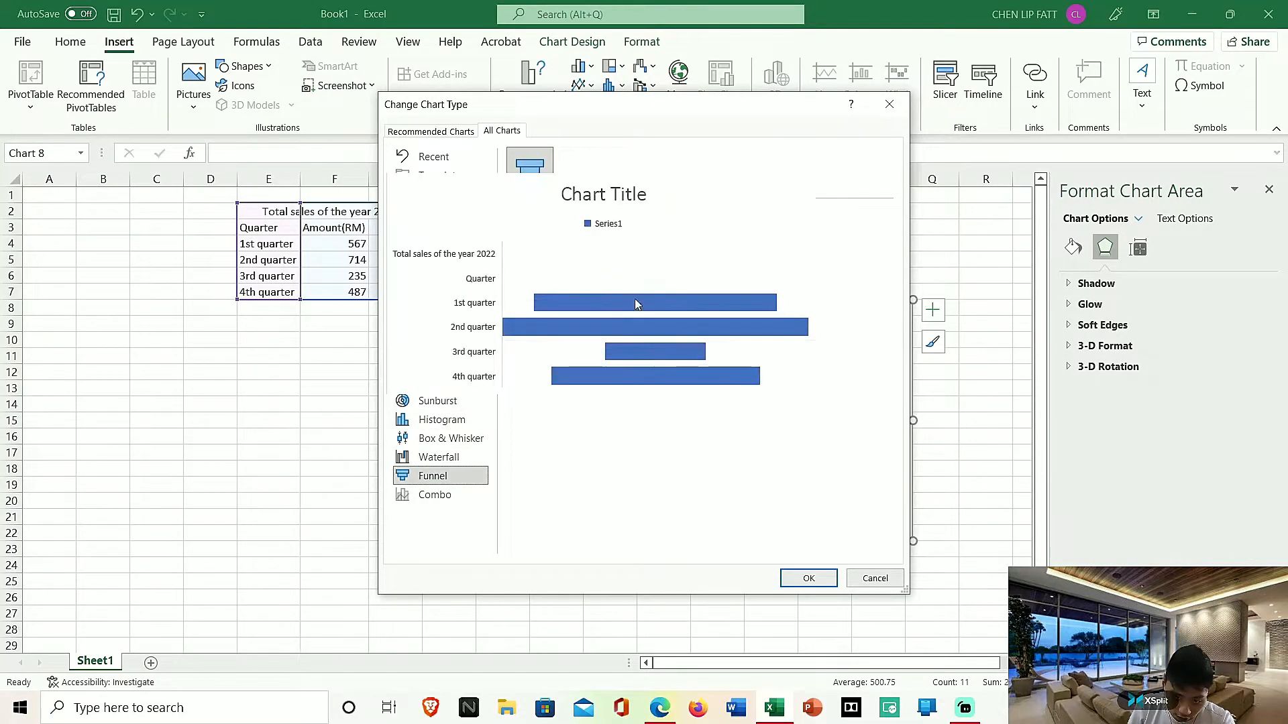
left_click(429, 159)
left_click(427, 220)
left_click(433, 288)
left_click(436, 363)
left_click(431, 420)
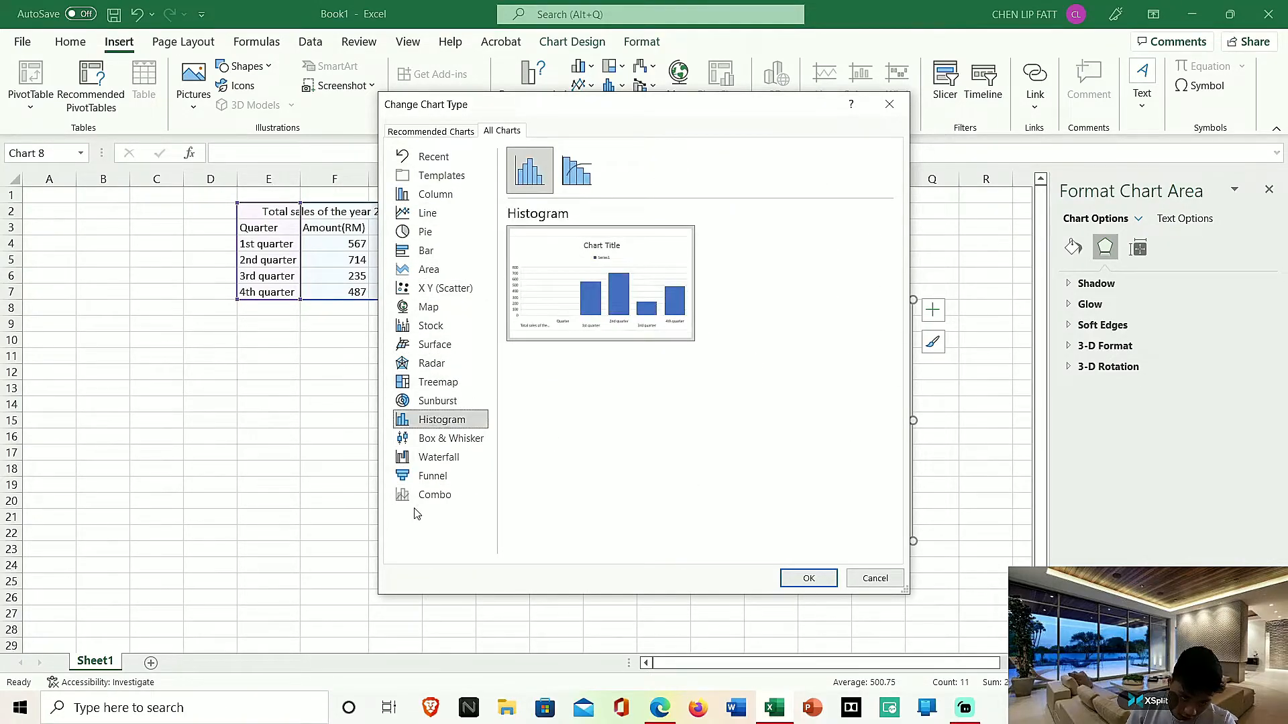
left_click(424, 400)
left_click(427, 212)
left_click(426, 232)
left_click(438, 382)
left_click(450, 438)
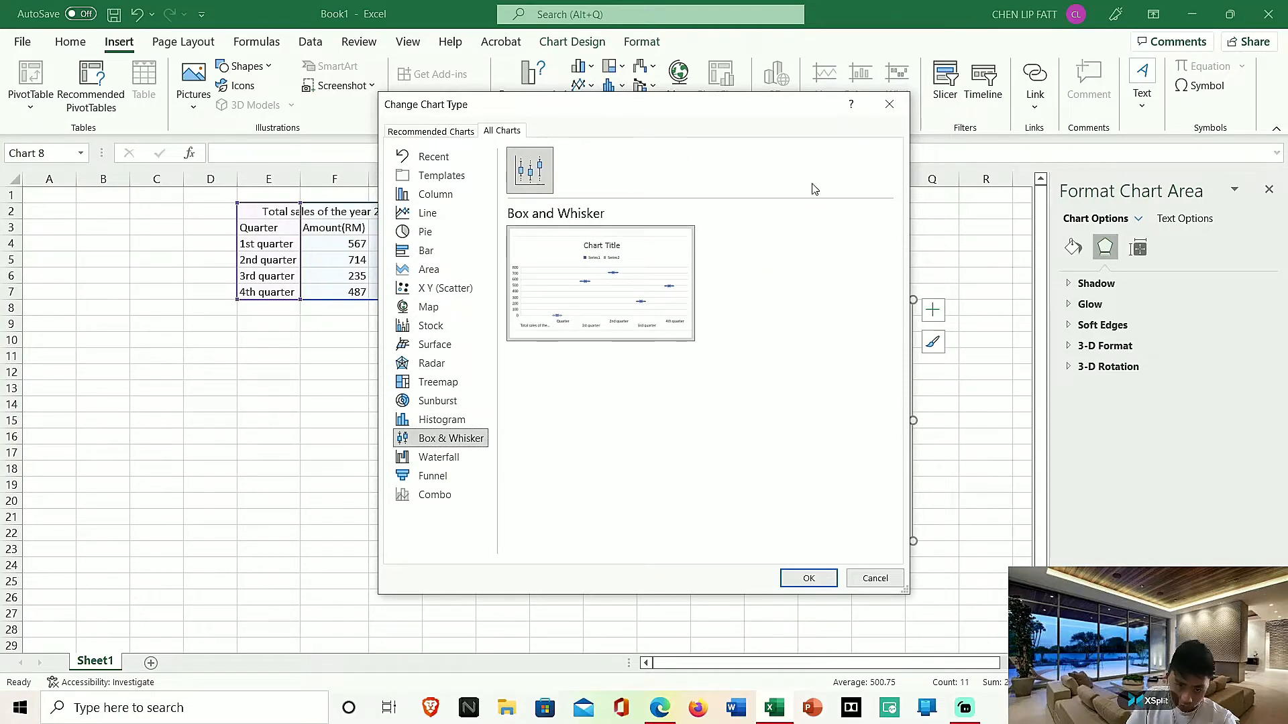
left_click(888, 104)
Fill only the 4th quarter column of the Pareto chart with standard yellow
double_click(645, 456)
double_click(645, 456)
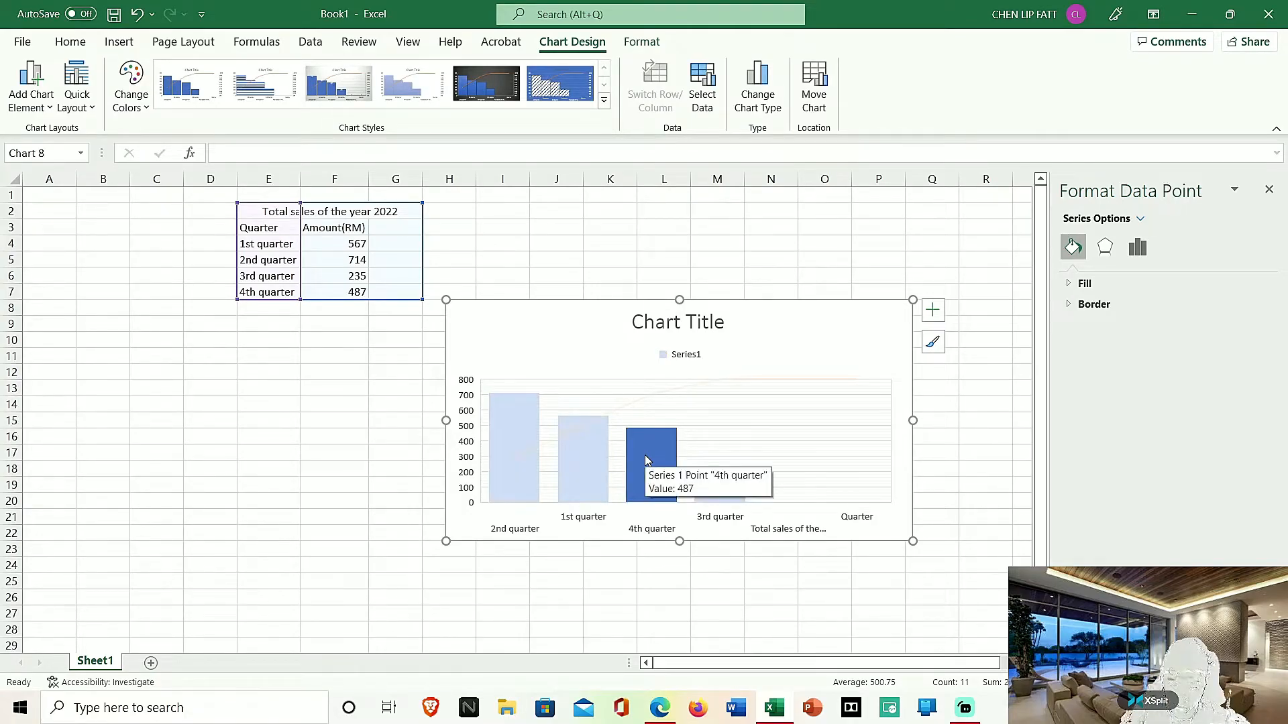
right_click(645, 455)
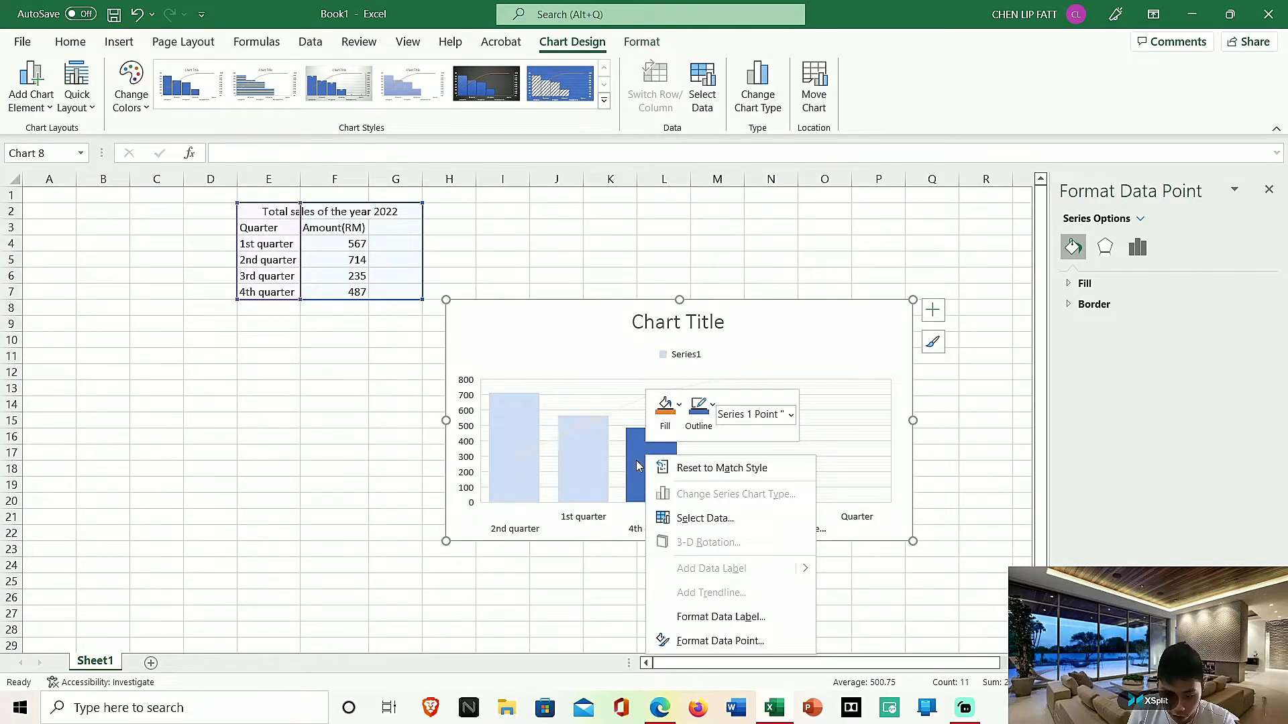
left_click(637, 460)
left_click(643, 462)
right_click(643, 461)
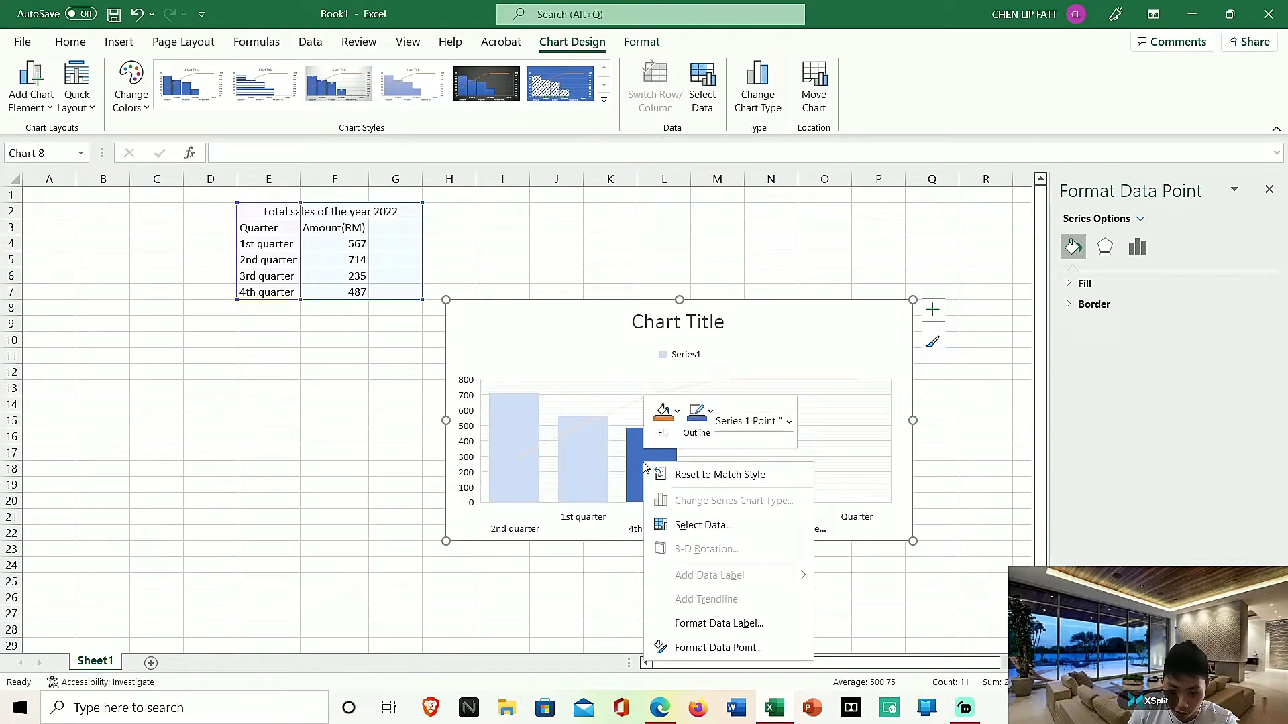
left_click(662, 414)
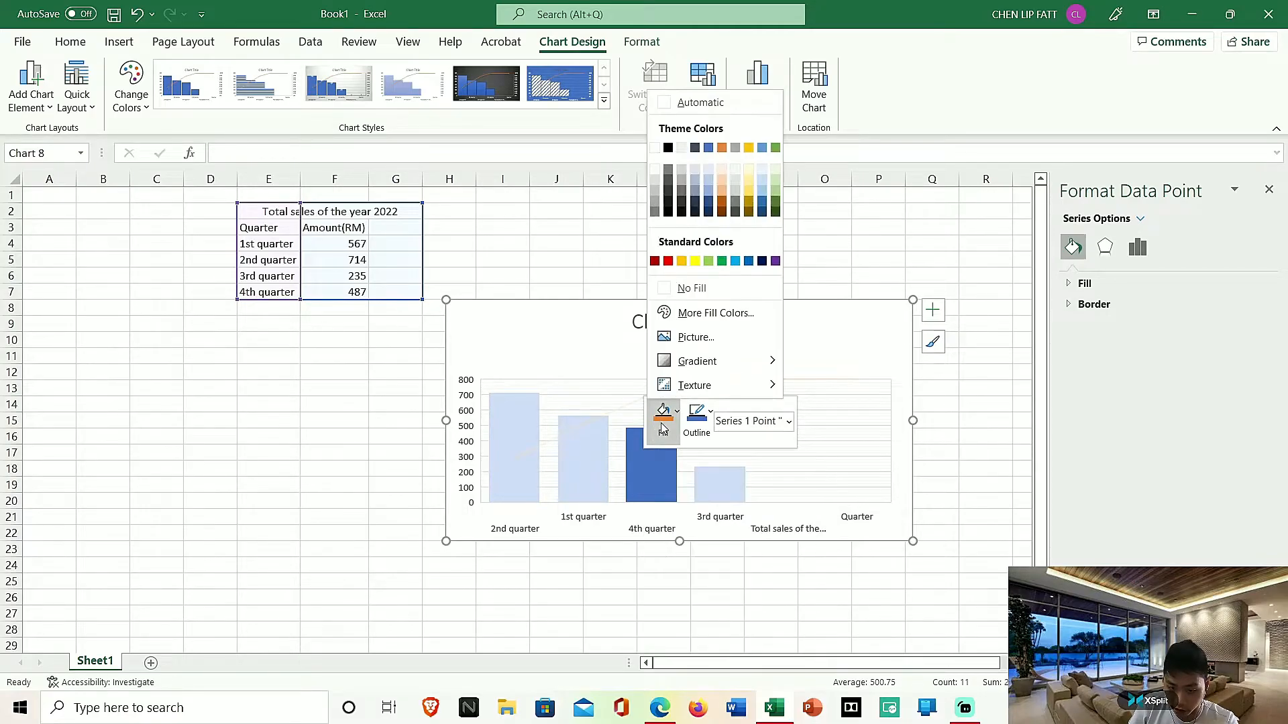
left_click(694, 260)
Recolour all columns of the Pareto chart, trying a gold fill and settling on standard purple
left_click(589, 474)
right_click(587, 469)
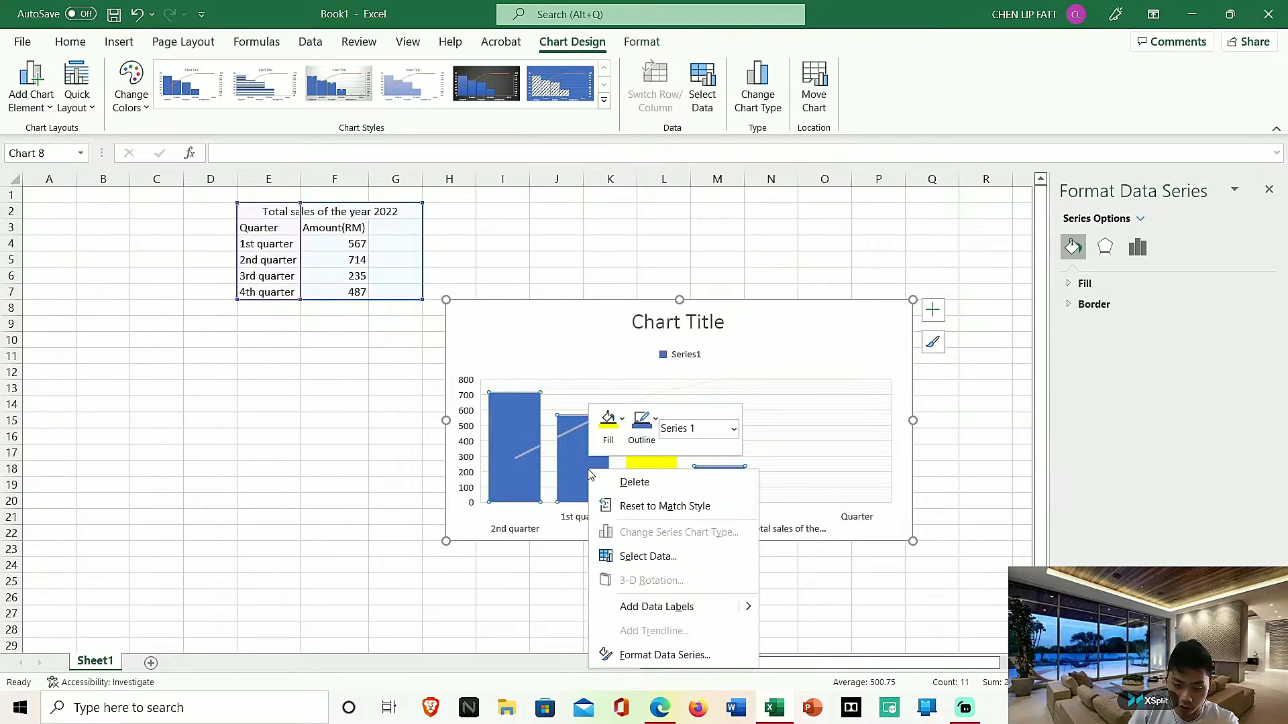
left_click(622, 418)
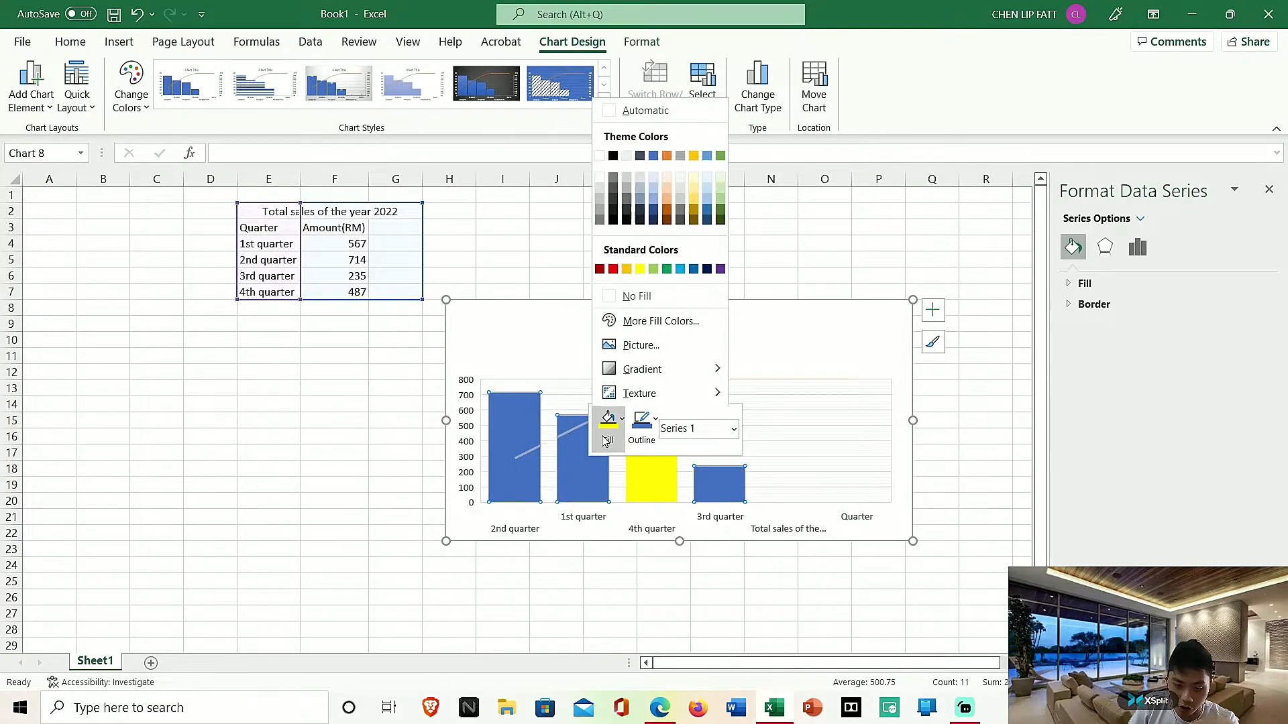
left_click(625, 268)
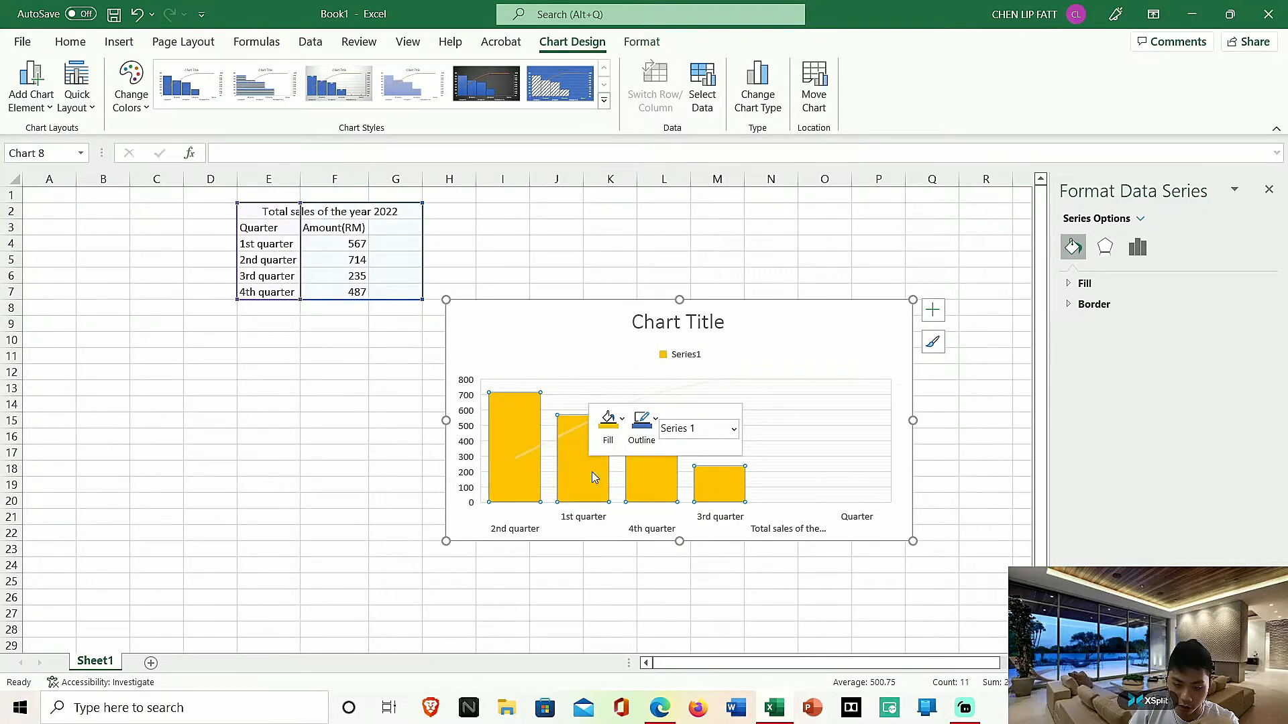
left_click(609, 423)
left_click(720, 265)
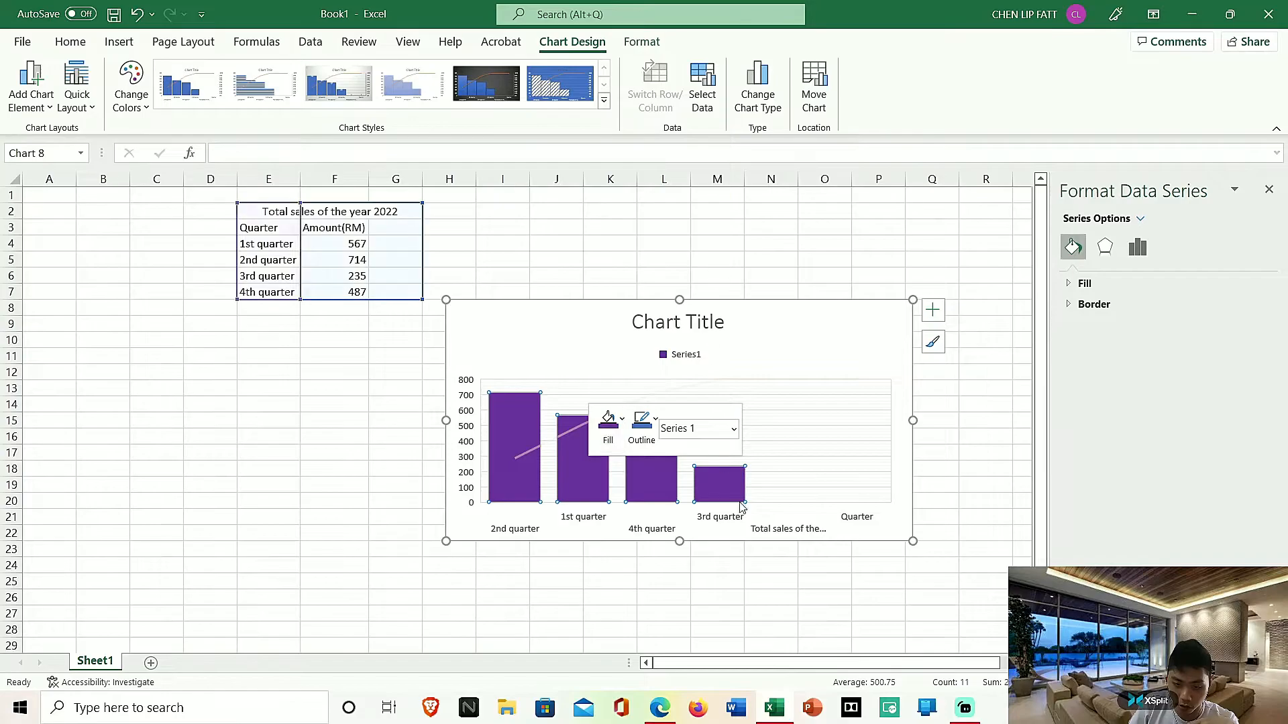
left_click(776, 548)
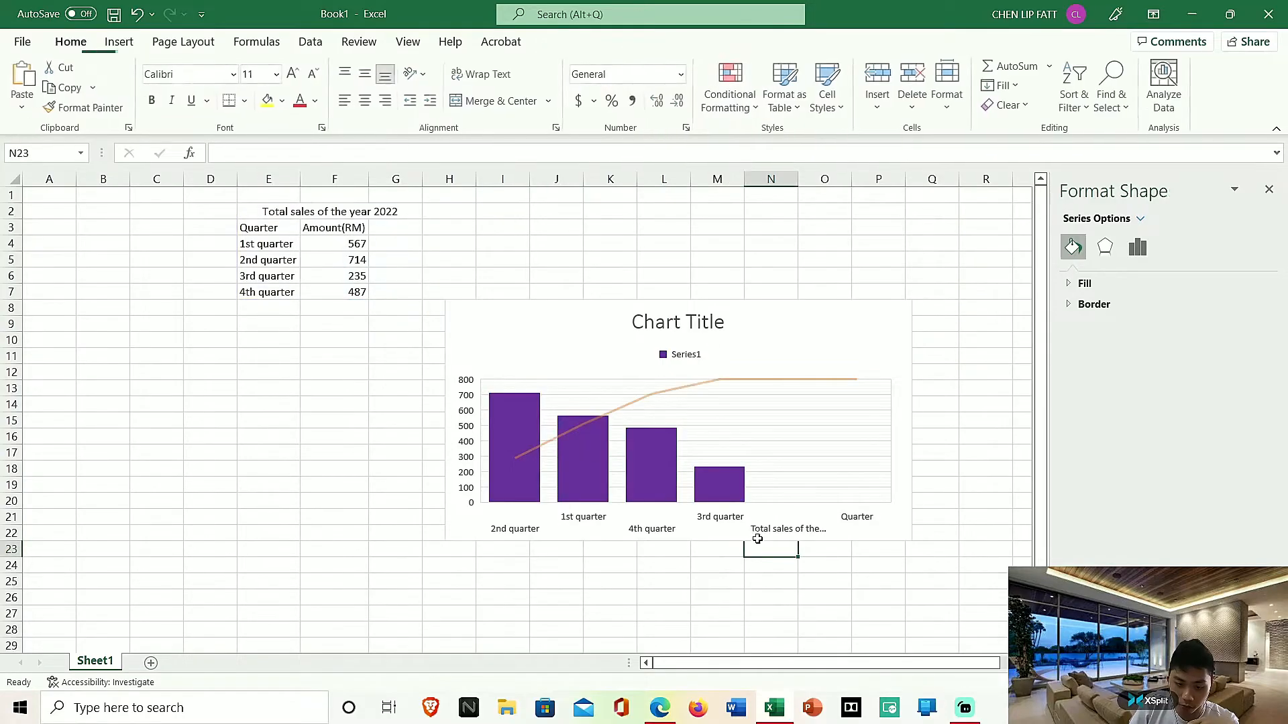
Replace the chart title with the table heading "Total sales of the year 2022" copied from the sheet, and delete the legend
left_click(707, 320)
left_click(333, 210)
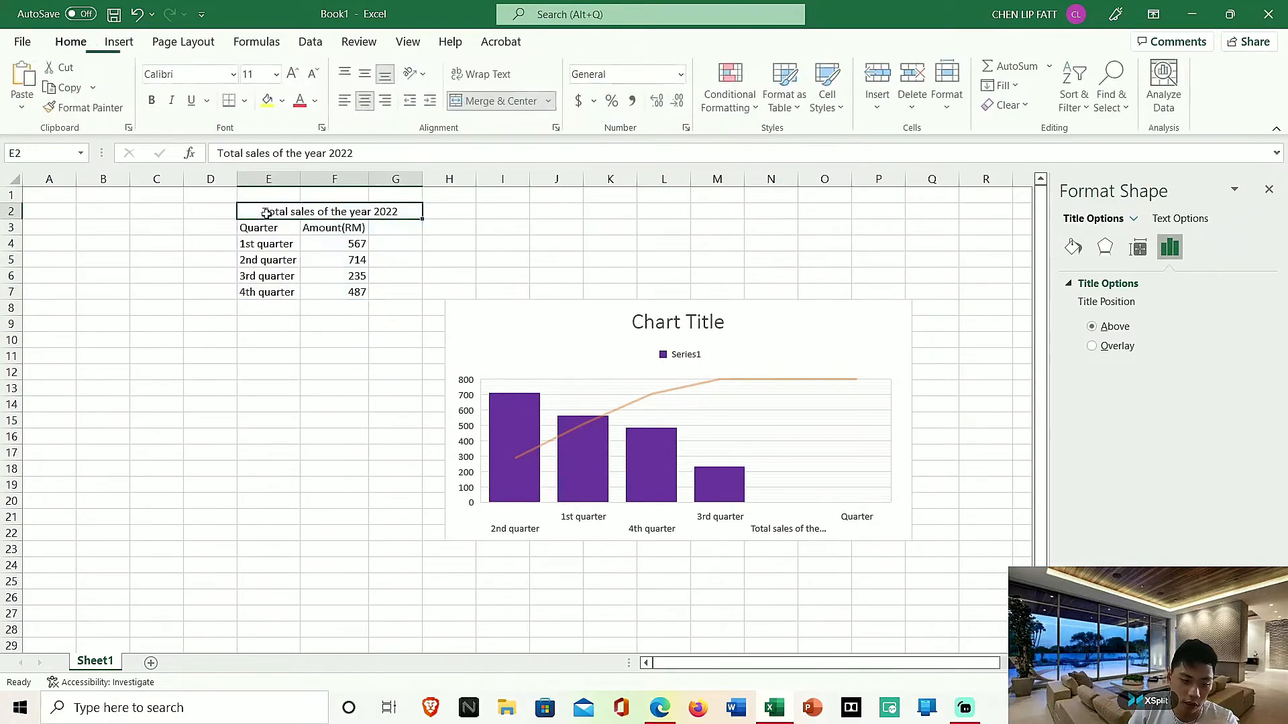
double_click(262, 211)
left_click_drag(262, 211, 400, 213)
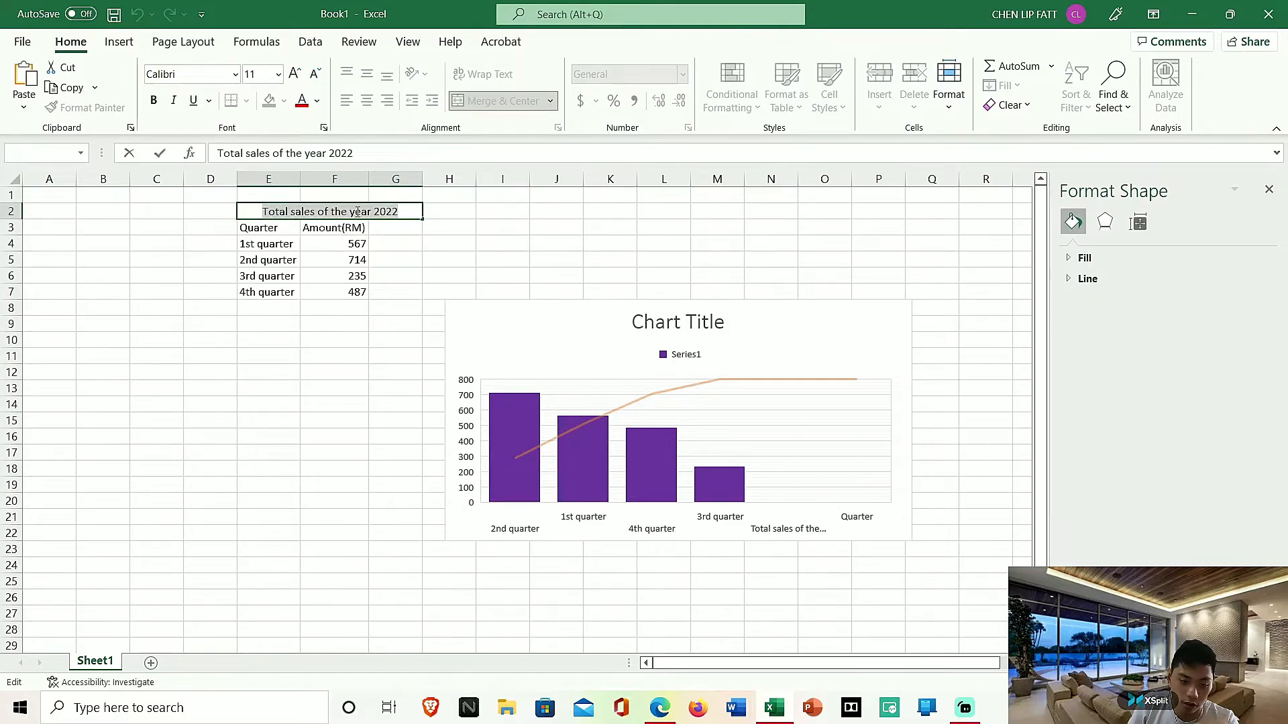
right_click(357, 209)
left_click(424, 252)
left_click(676, 334)
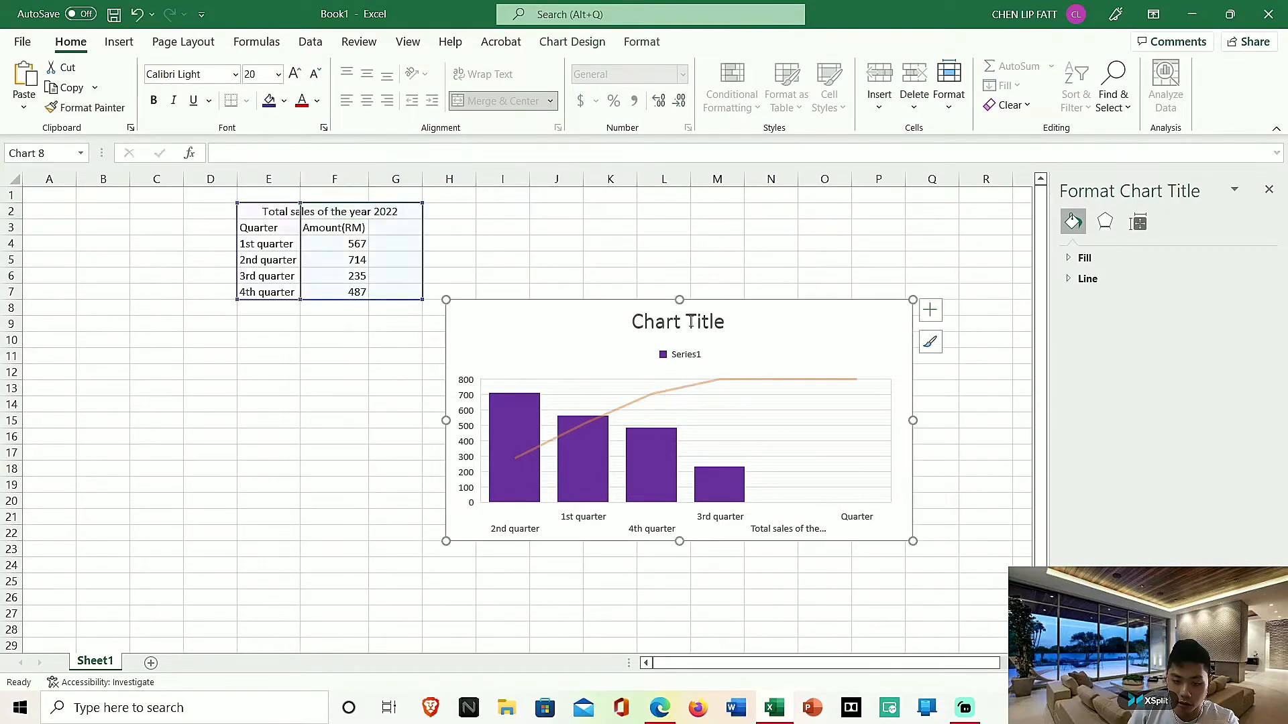
triple_click(695, 319)
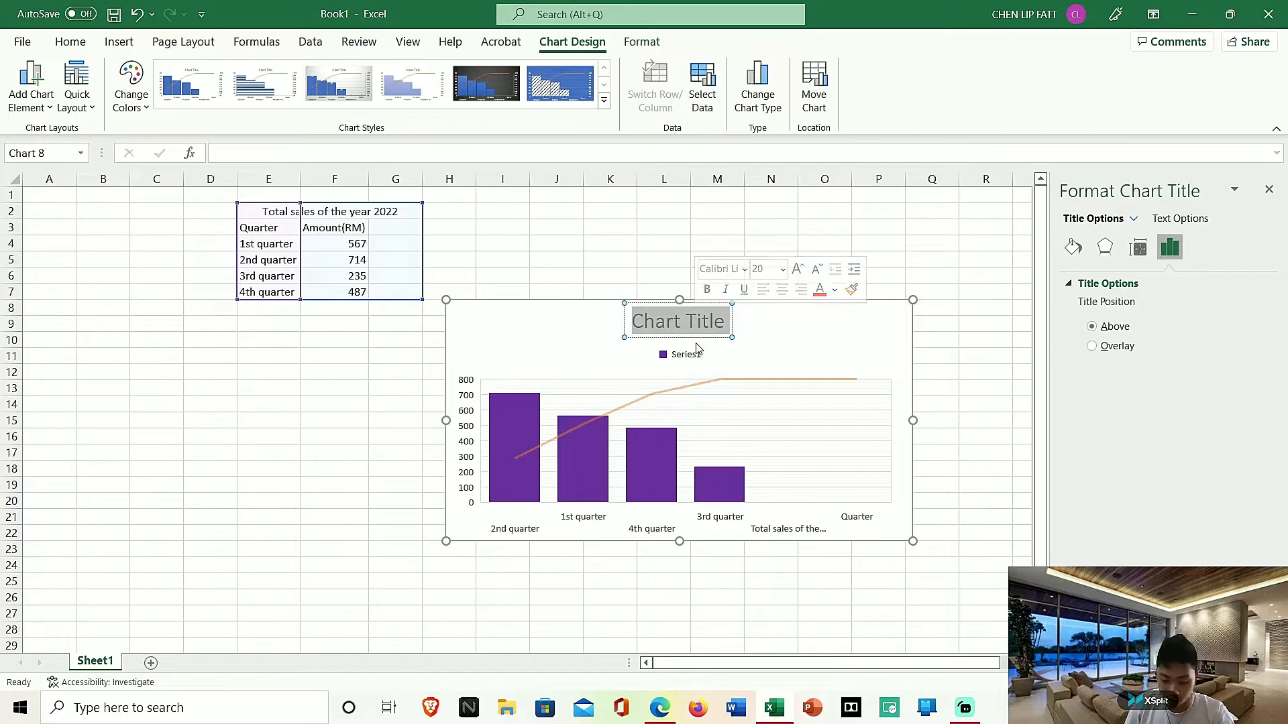
key("ctrl+v")
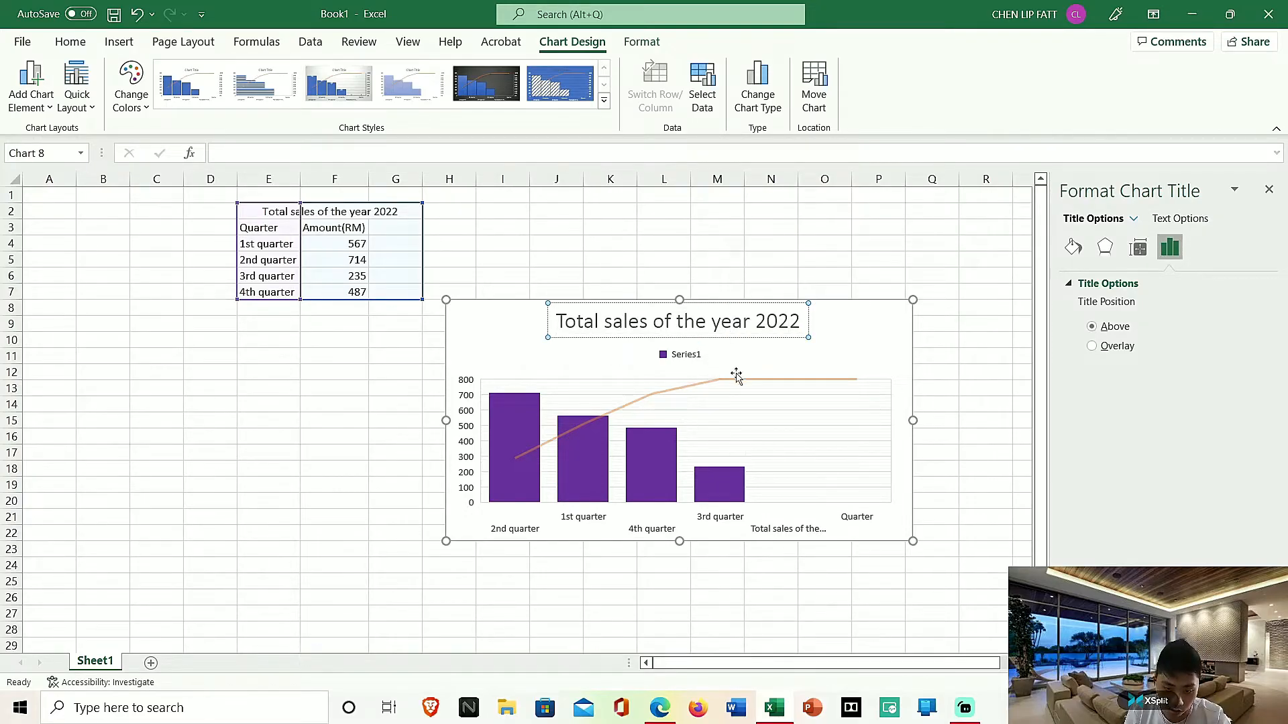
left_click(670, 358)
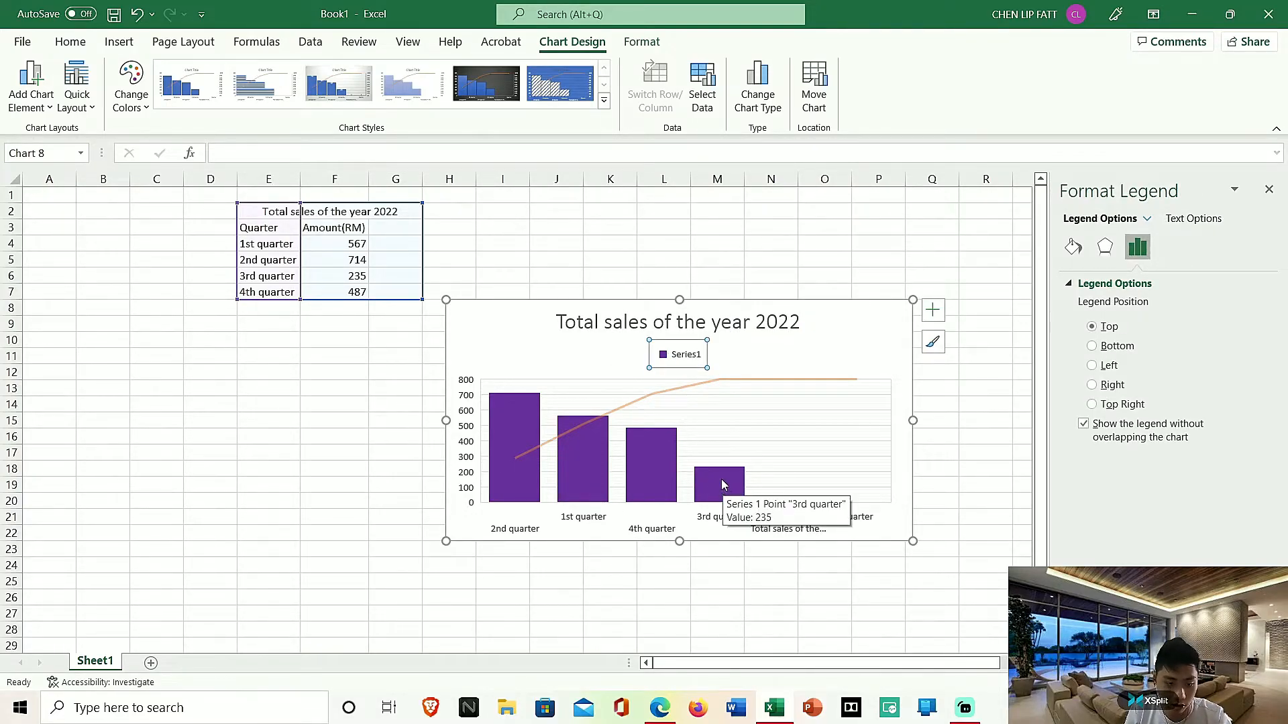
key("Delete")
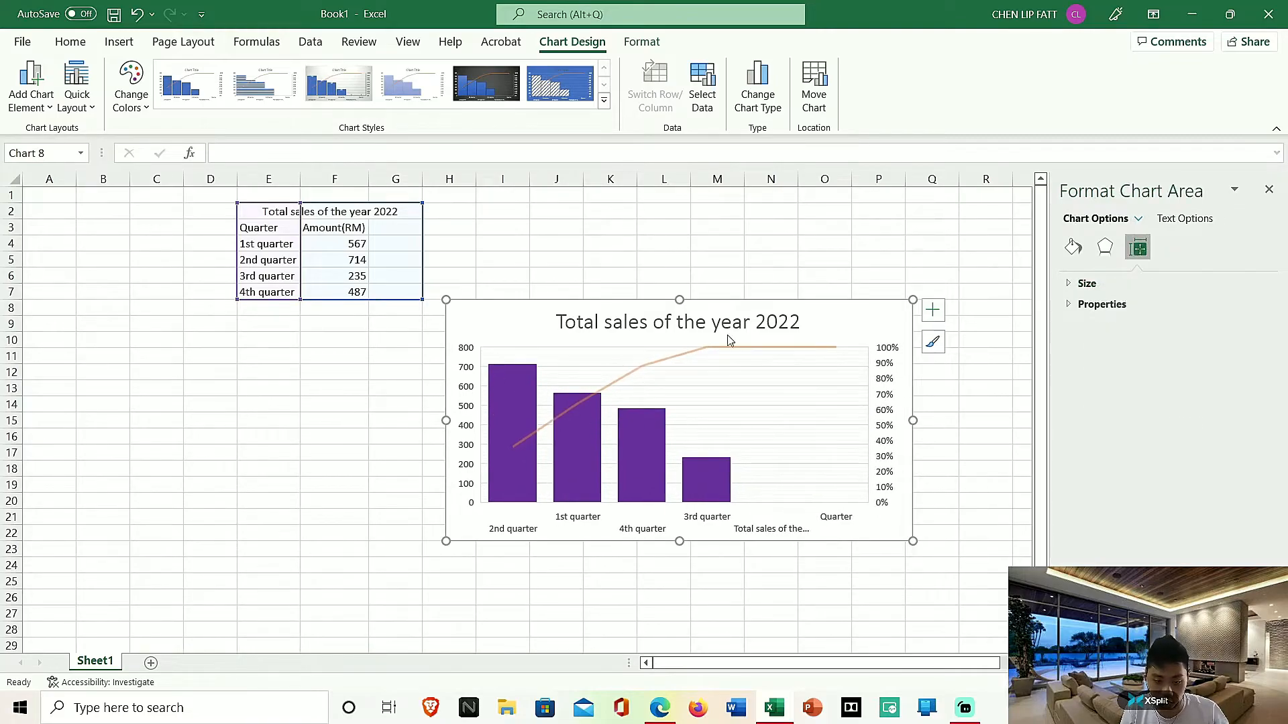
Add axis titles to the Pareto chart and show its legend
left_click(884, 389)
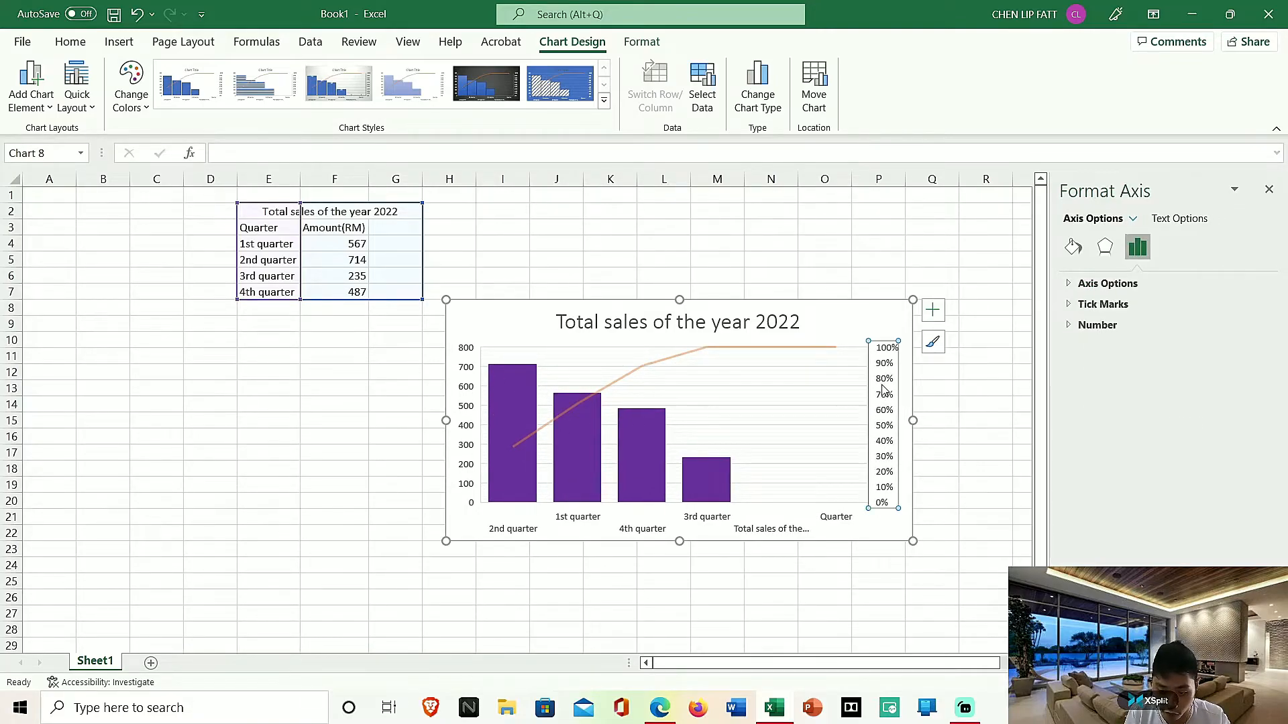
left_click(934, 312)
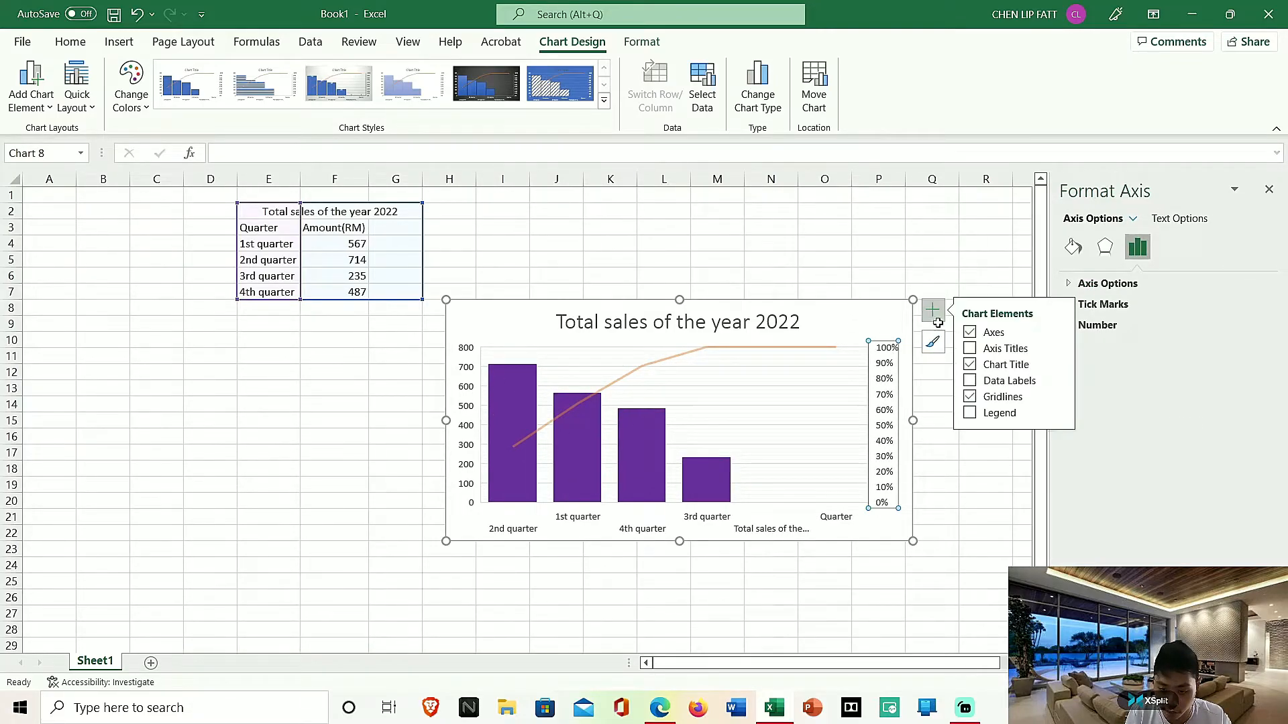
left_click(1058, 381)
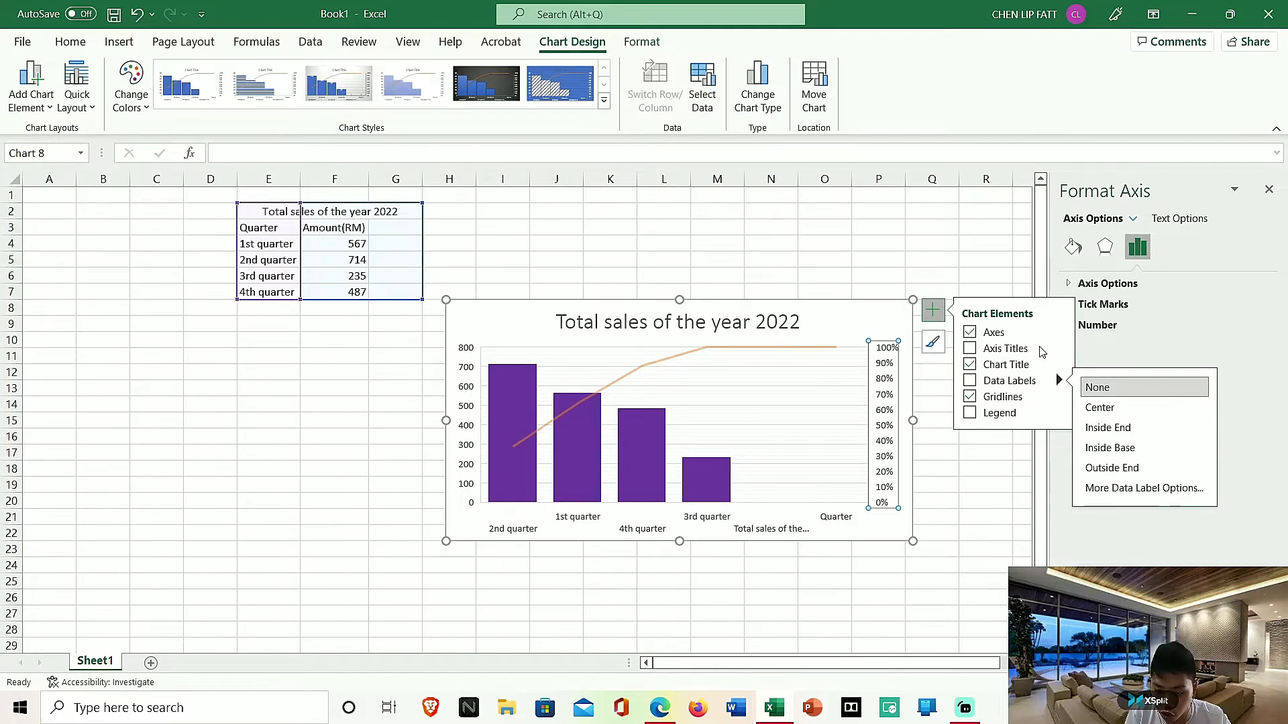
left_click(1043, 350)
left_click(1061, 349)
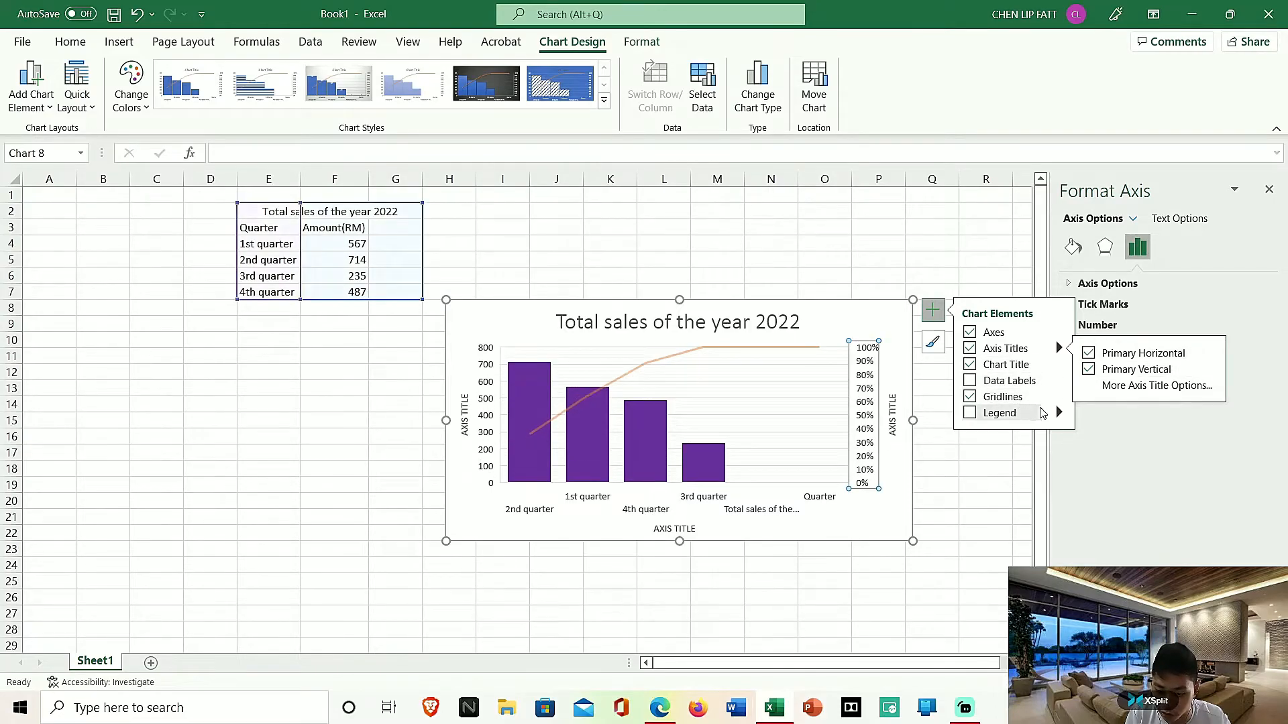
left_click(981, 413)
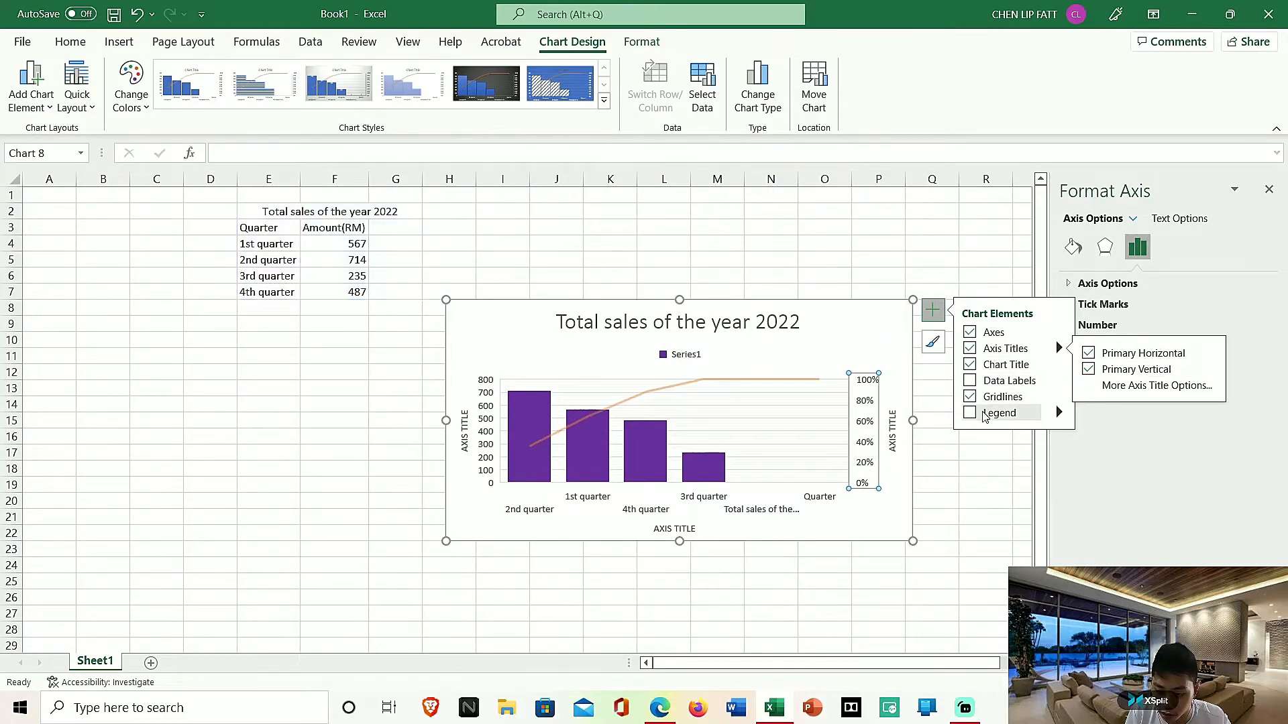
Set the primary vertical axis title of the Pareto chart to "Quarter"
left_click(897, 435)
left_click(892, 426)
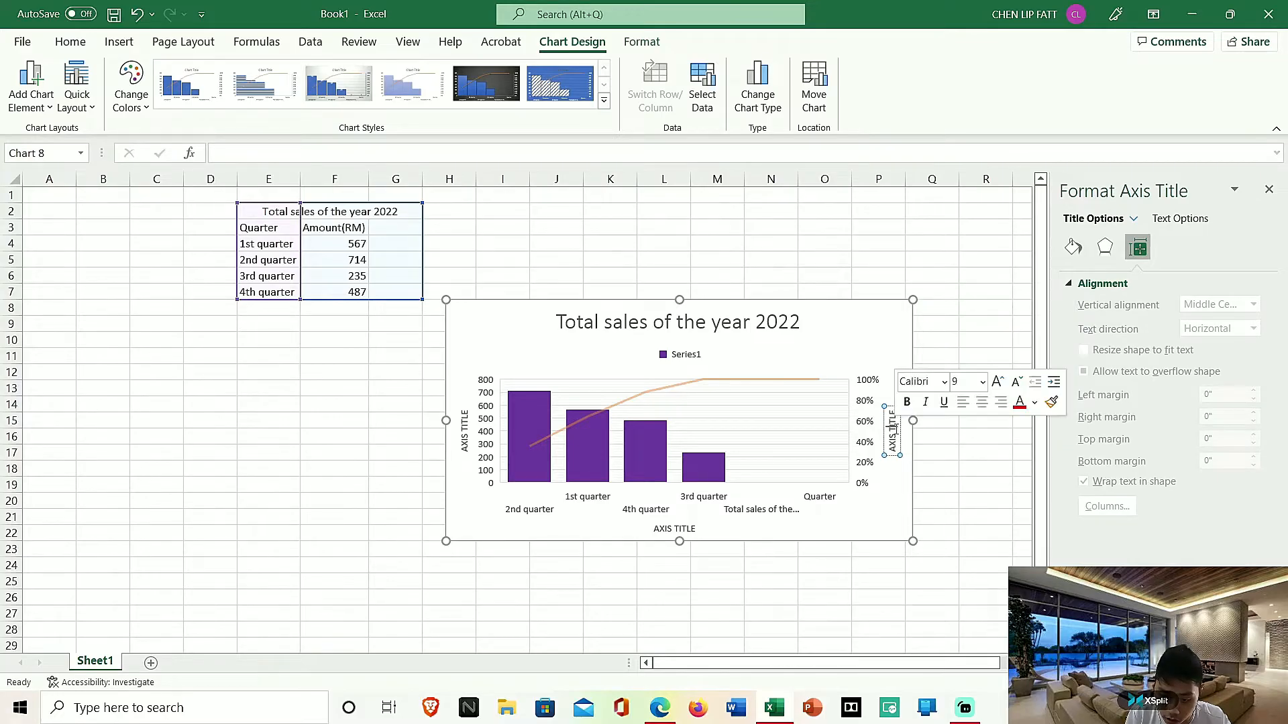
left_click(894, 436)
left_click_drag(893, 448, 900, 406)
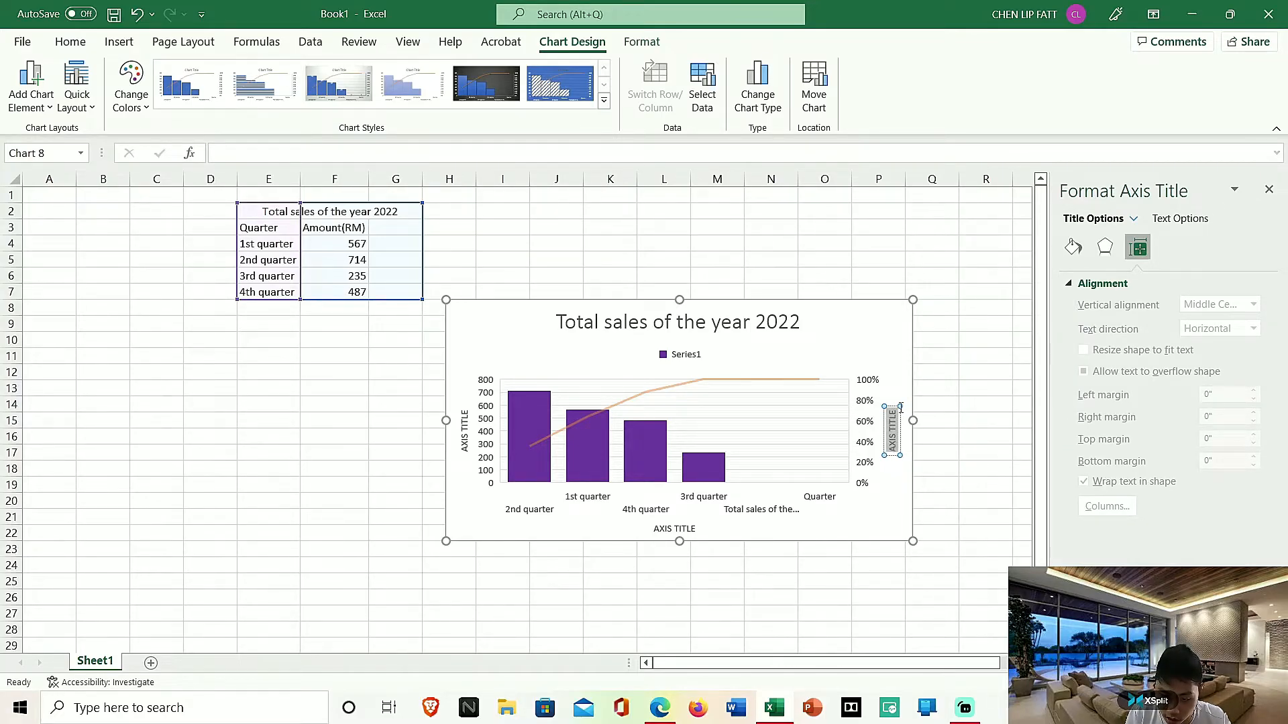
left_click(462, 446)
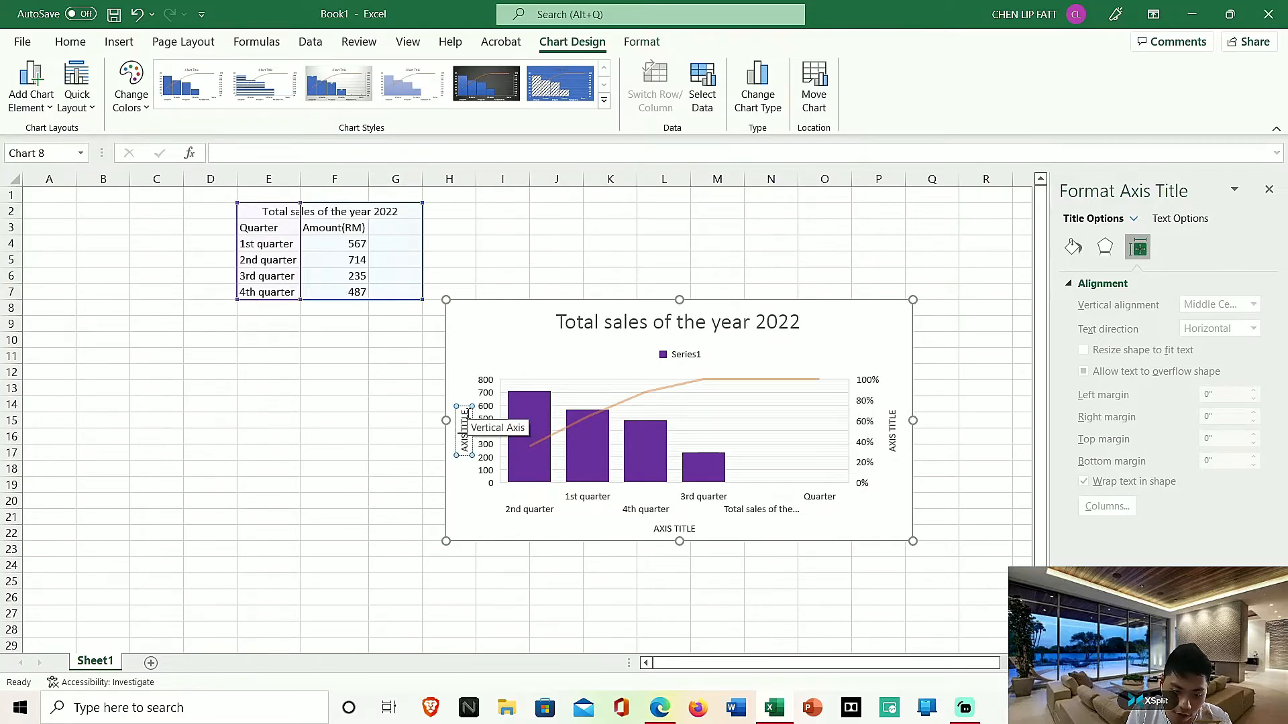
left_click_drag(464, 410, 464, 460)
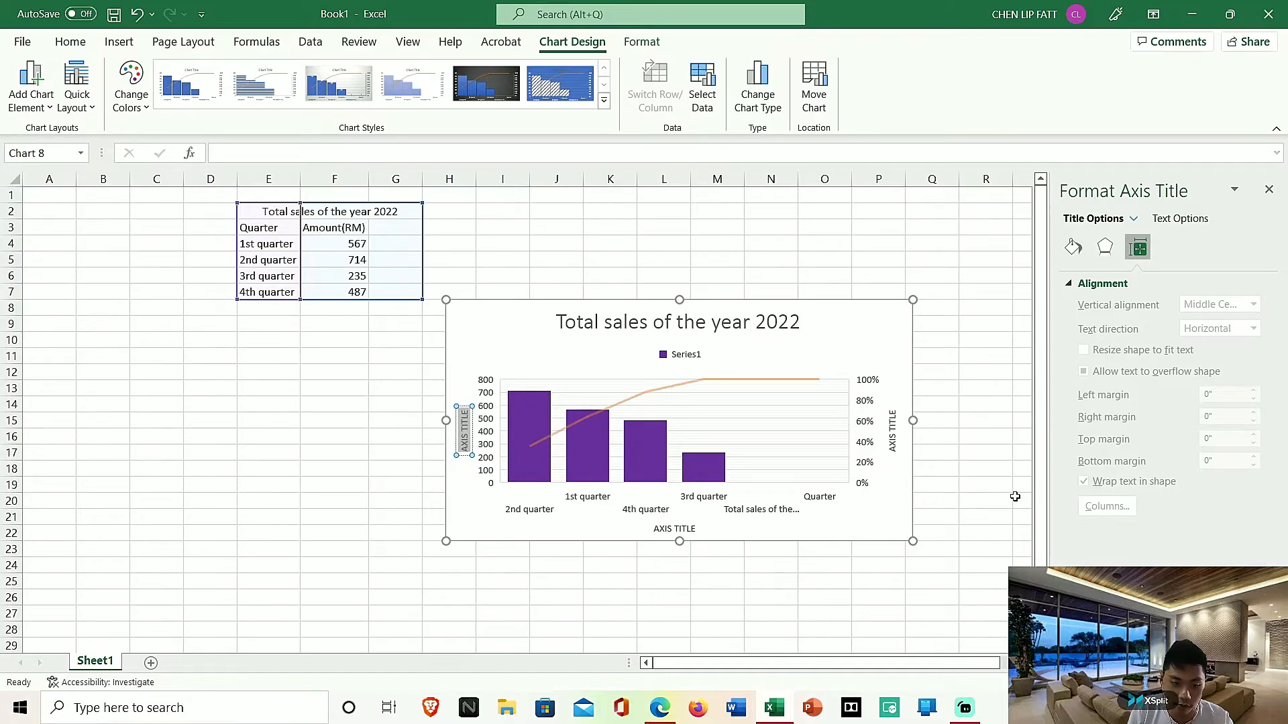
type("Quarter")
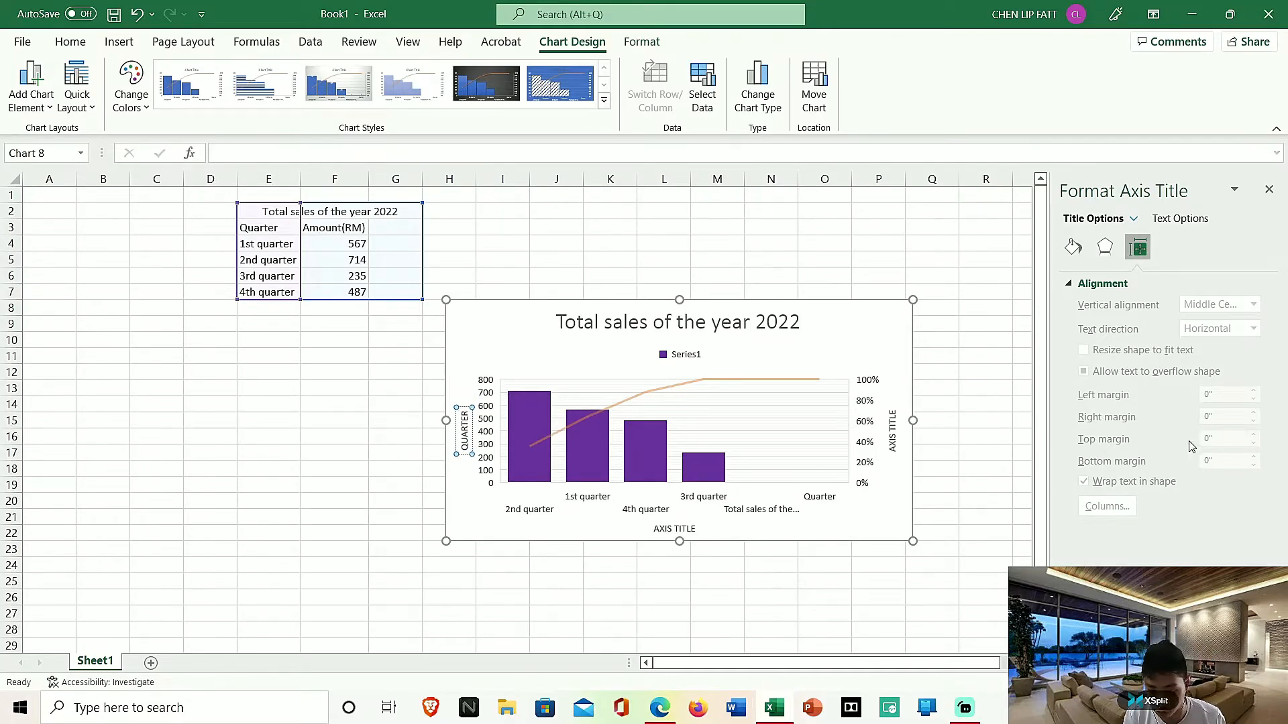
Set the secondary vertical axis title, beside the percentage scale, to "Amount"
left_click(899, 442)
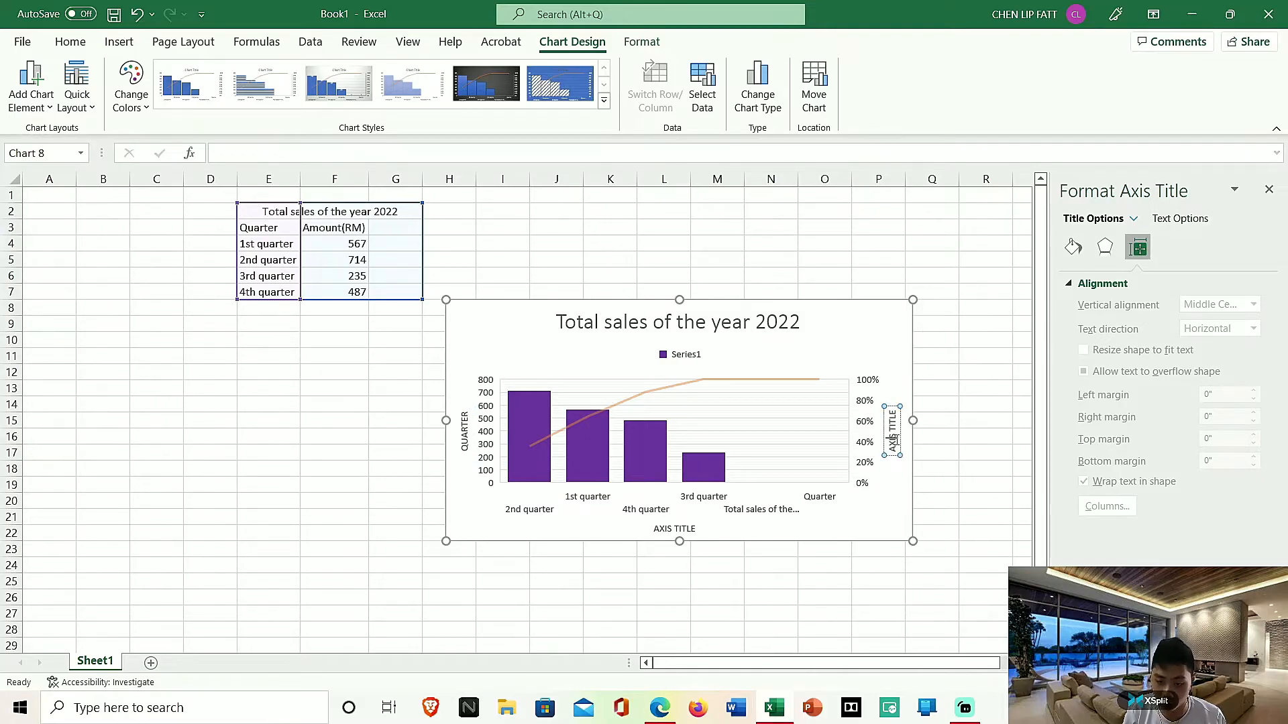
left_click_drag(892, 456, 881, 408)
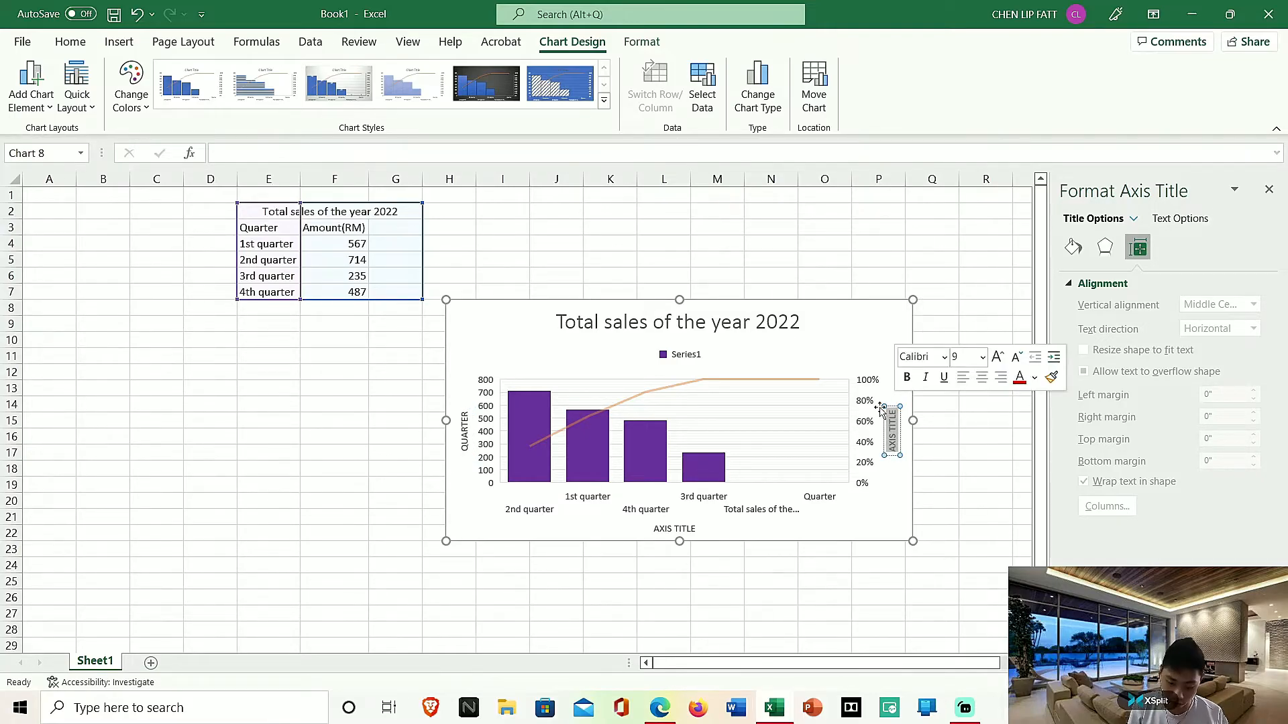
type("Amount")
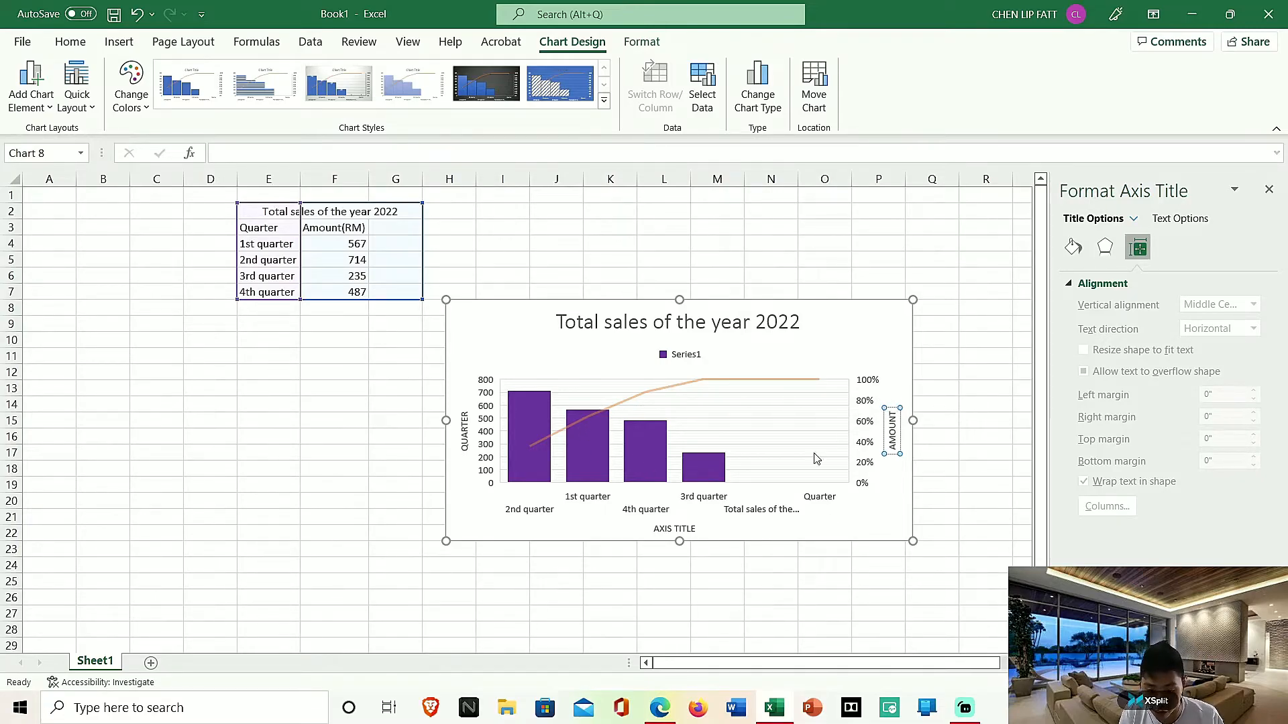
left_click(735, 446)
Enlarge the Pareto chart outward from its upper-left corner toward the sales table
left_click(460, 409)
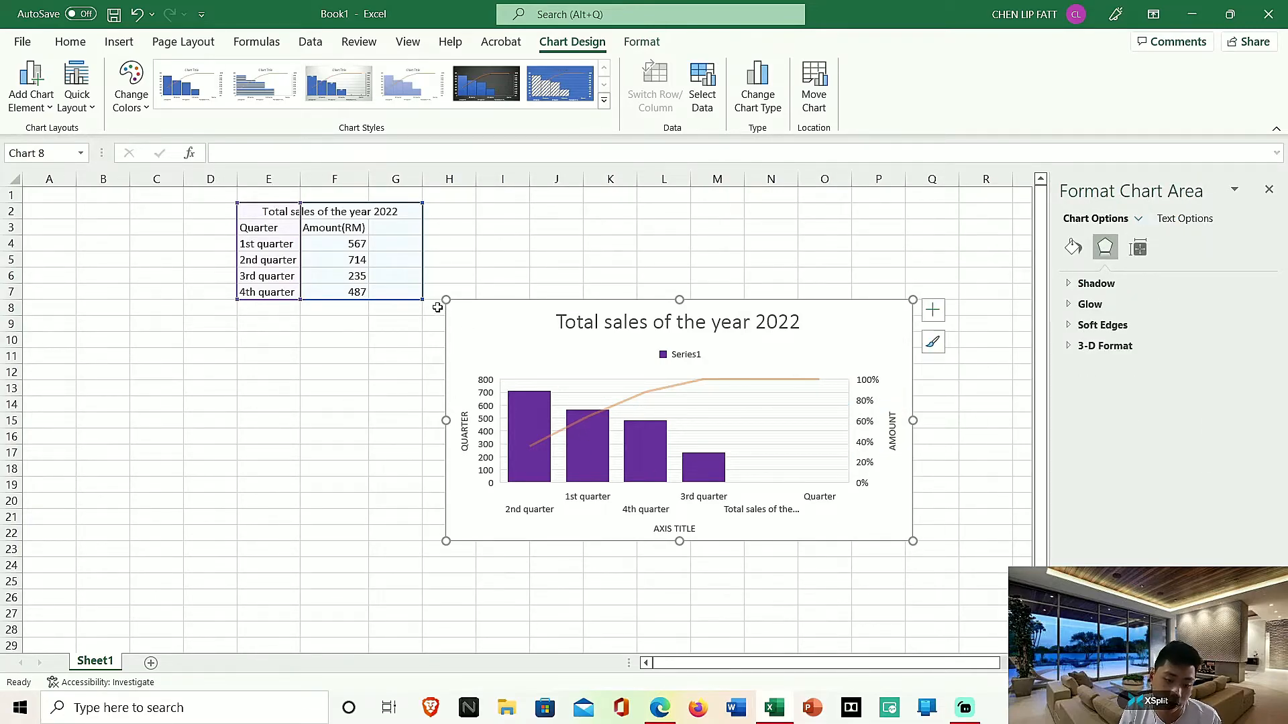
left_click_drag(446, 300, 458, 384)
left_click(515, 300)
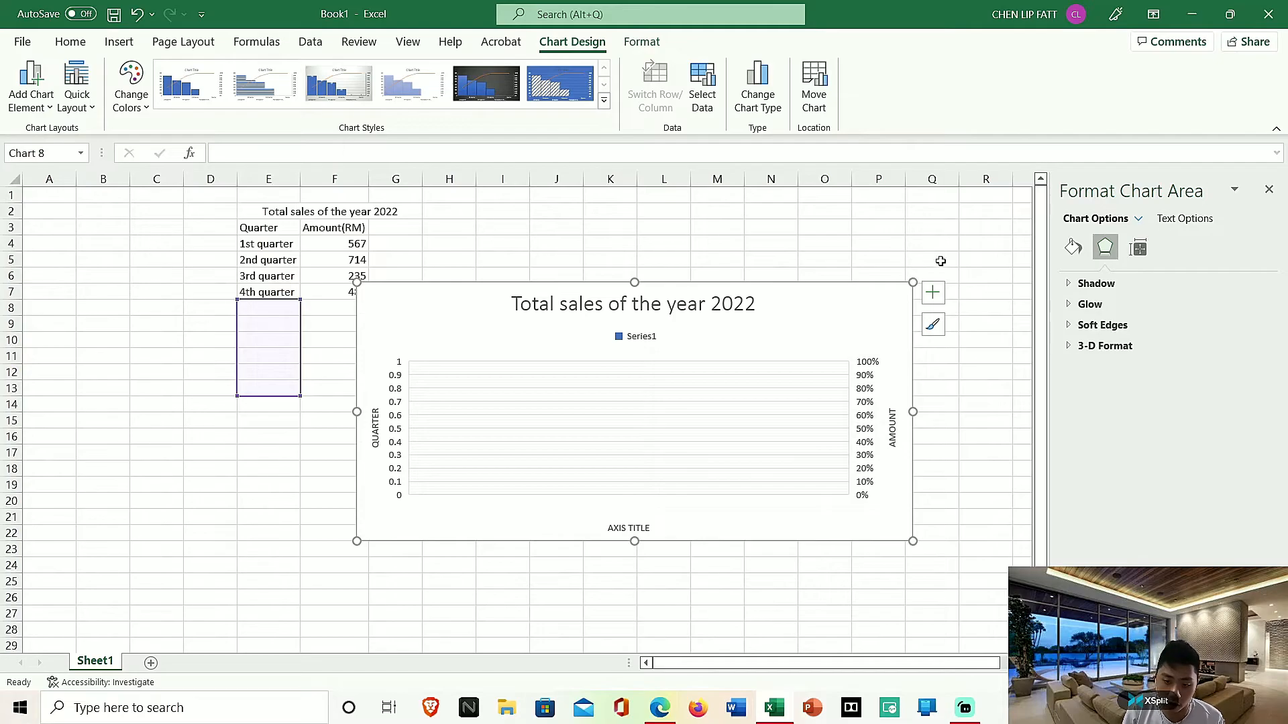
Delete the Pareto chart from the sheet
left_click(311, 461)
left_click(210, 195)
left_click(210, 259)
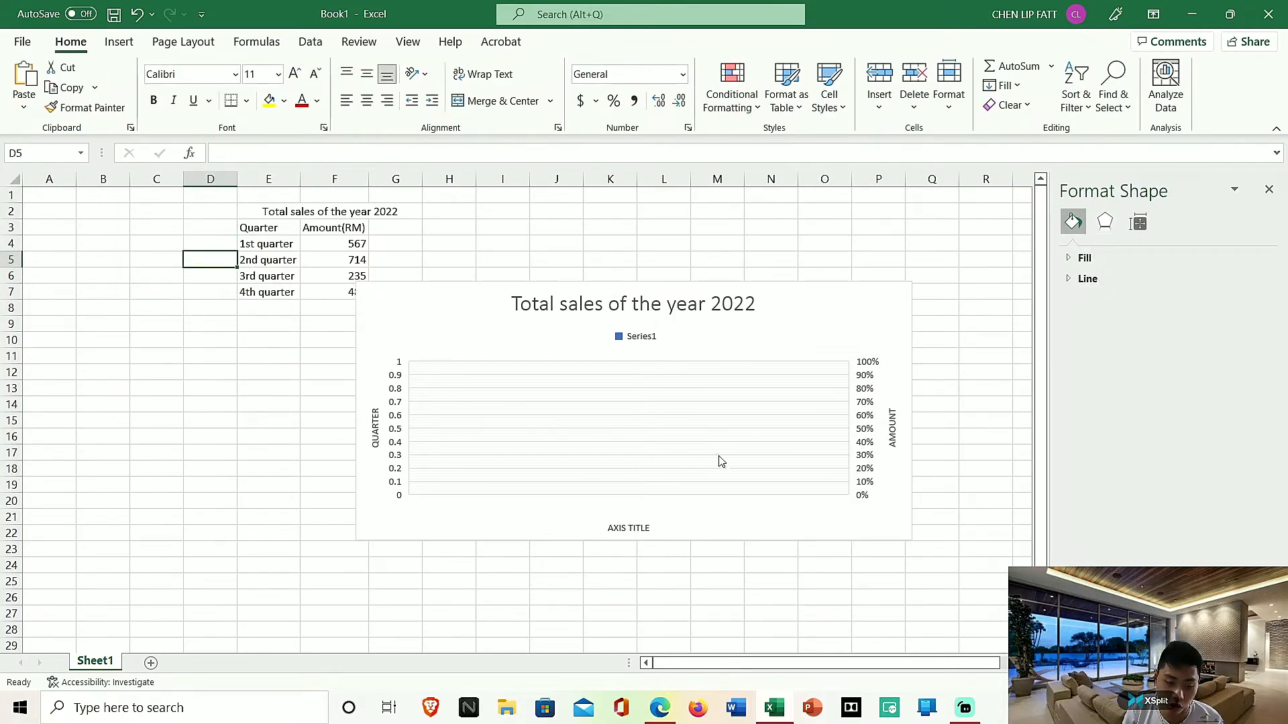
left_click(803, 302)
key("Delete")
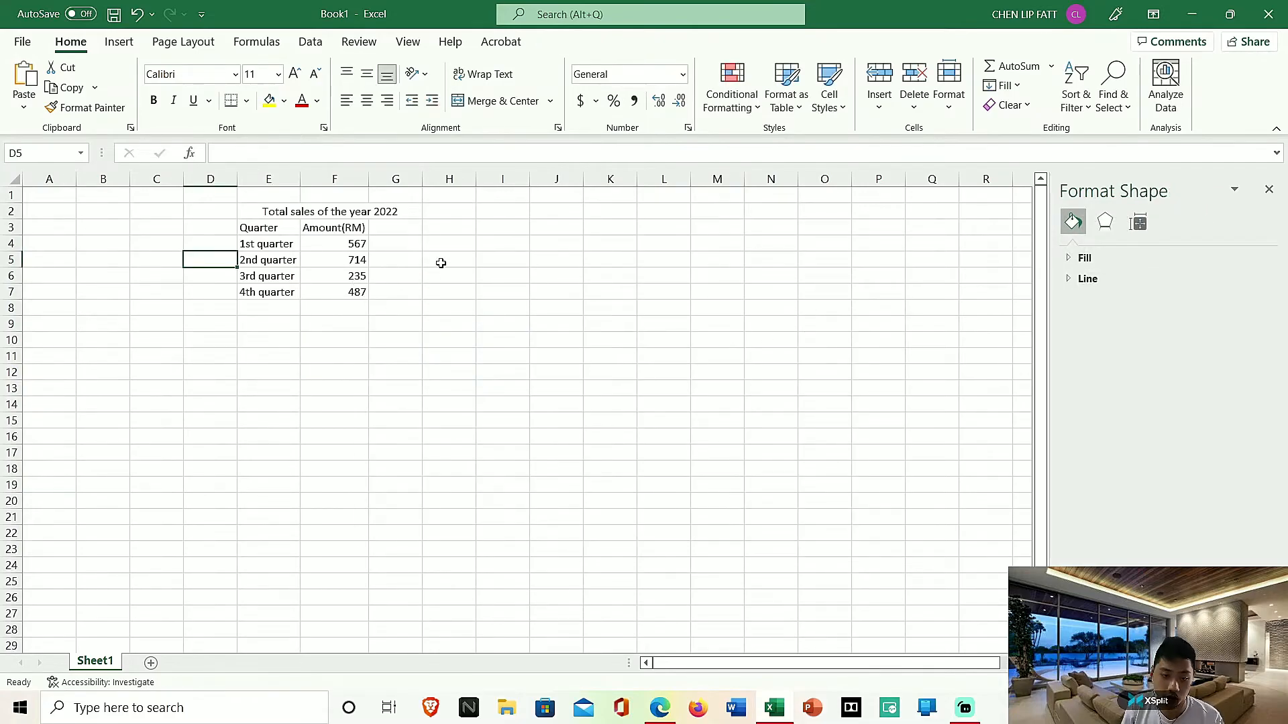
left_click(596, 100)
left_click(771, 388)
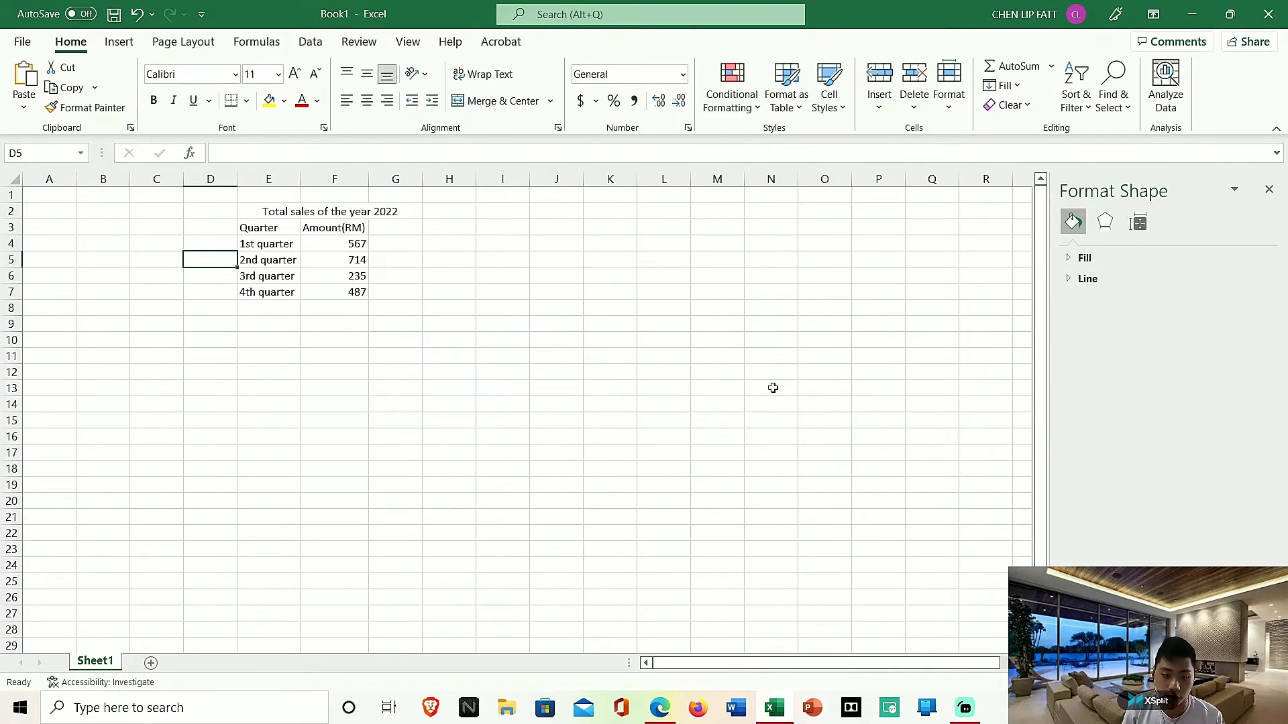
left_click(279, 244)
left_click(335, 242)
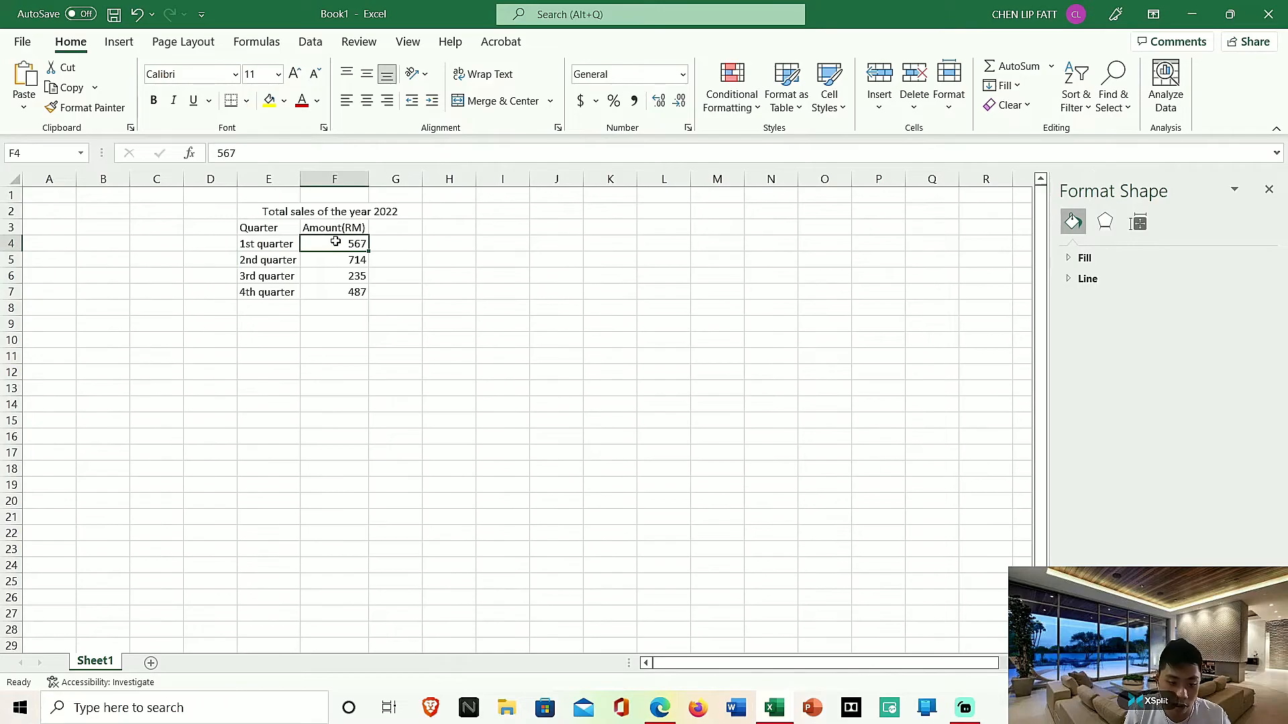
left_click(346, 280)
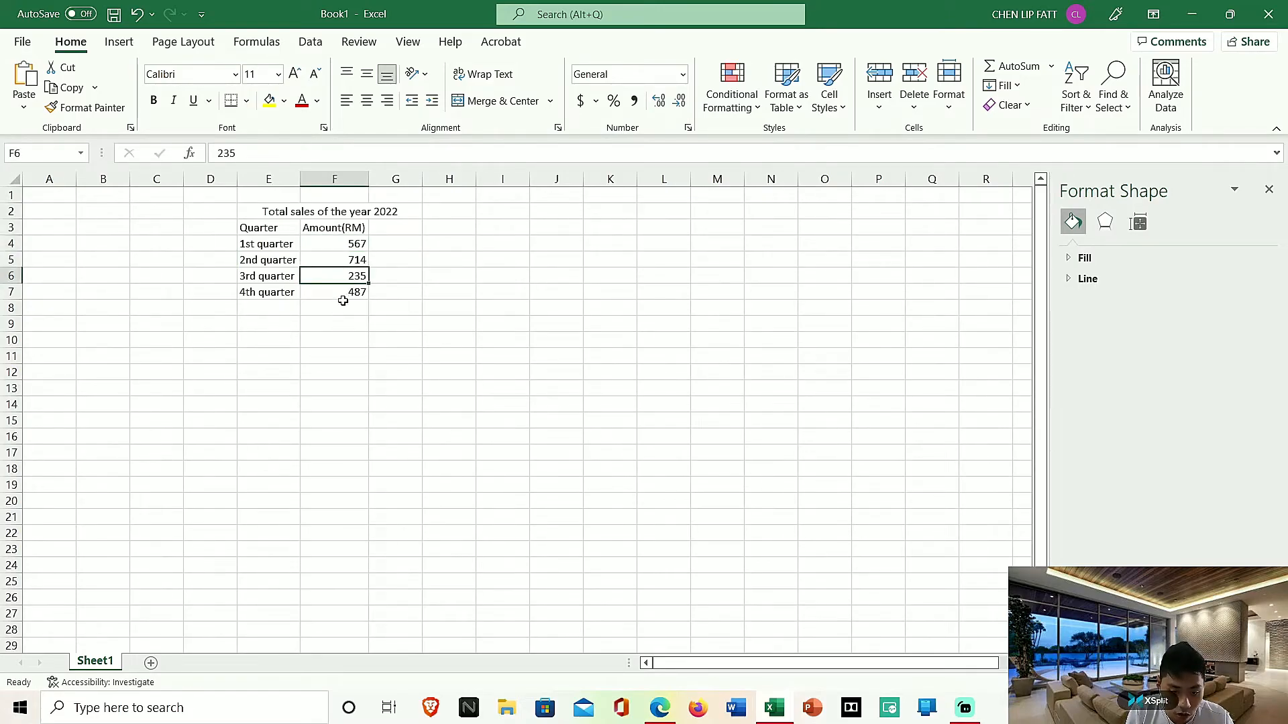
Format the four quarterly amounts in F4:F7 as Accounting with a dollar symbol and two decimal places
left_click_drag(340, 300, 348, 242)
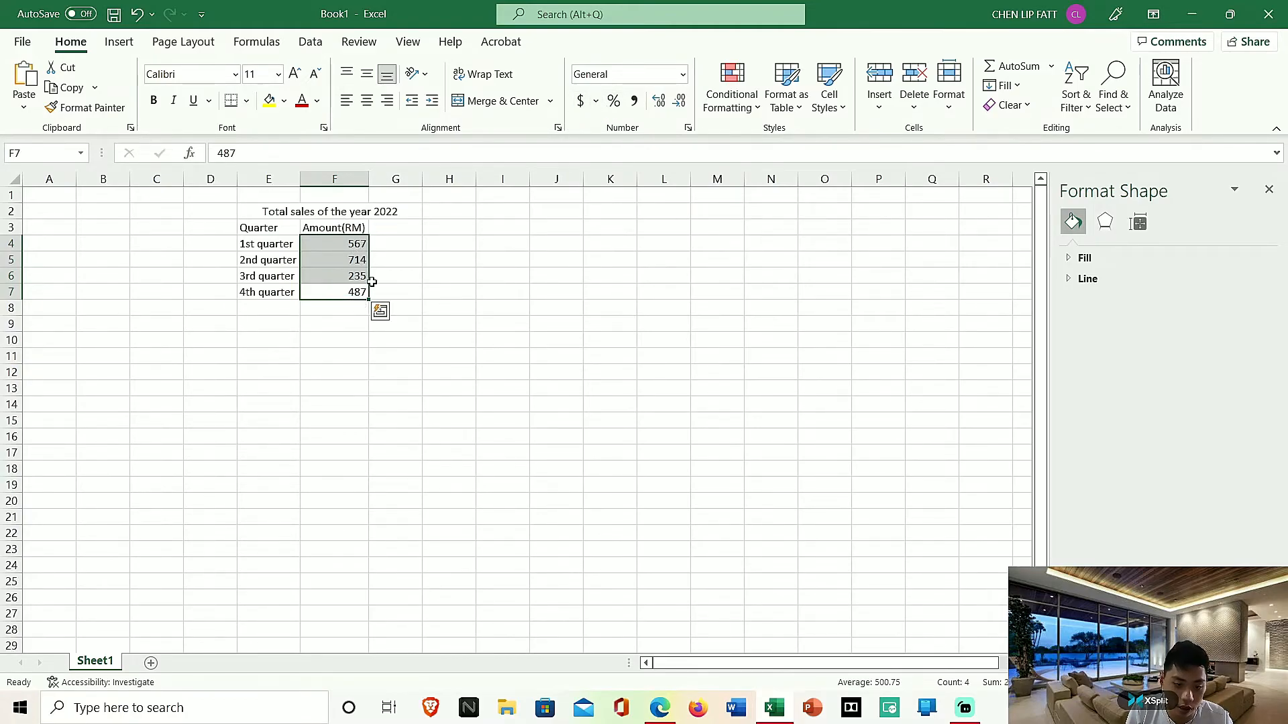
left_click(596, 102)
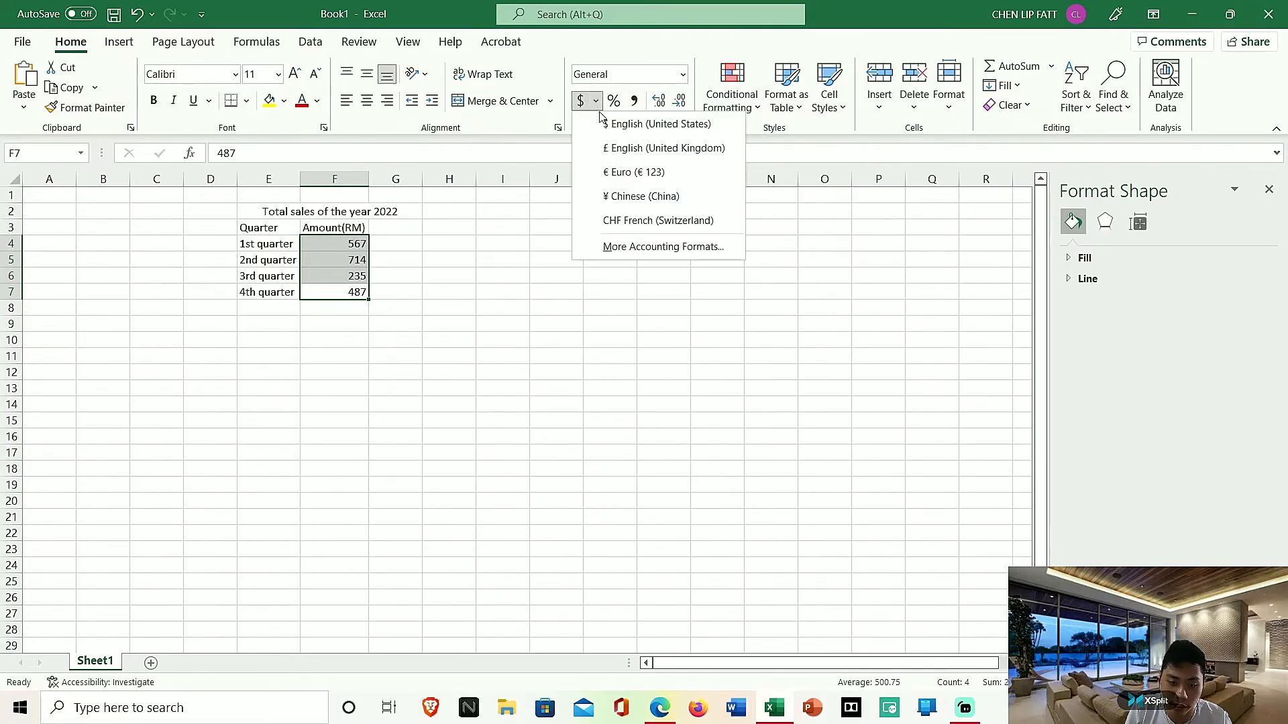
left_click(670, 247)
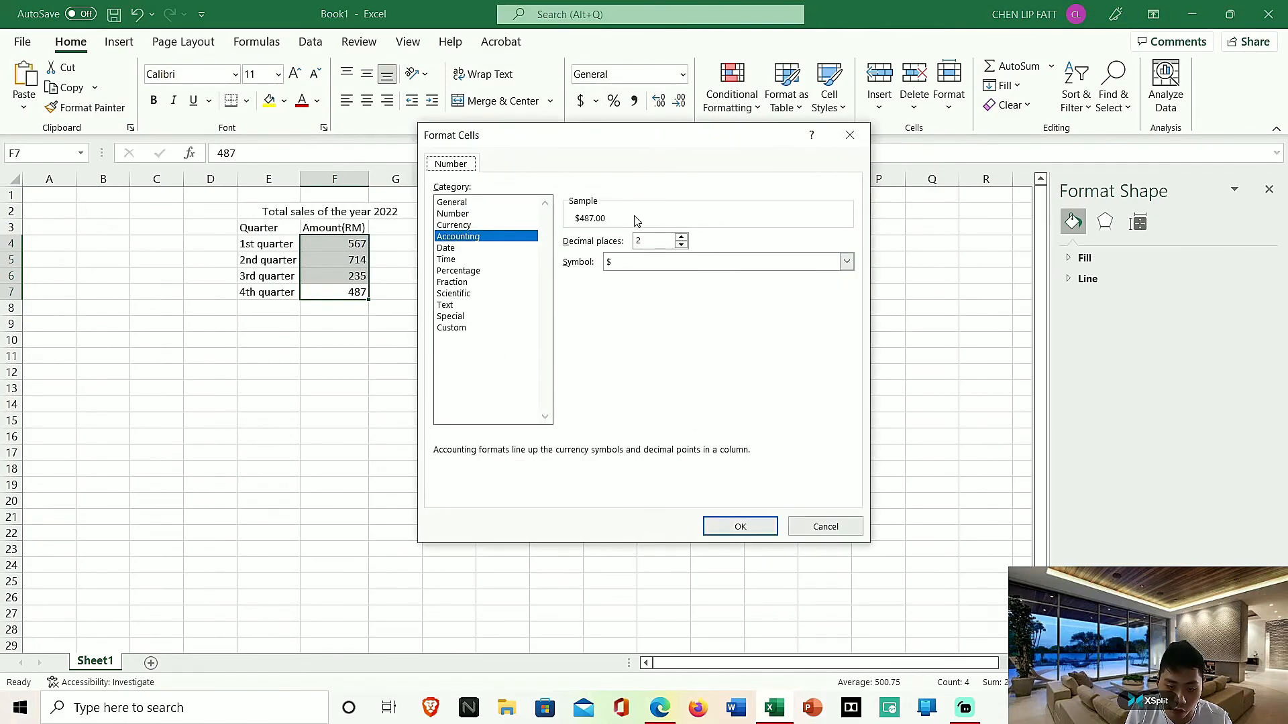
left_click(846, 261)
scroll(676, 417, "down", 7)
scroll(676, 417, "down", 5)
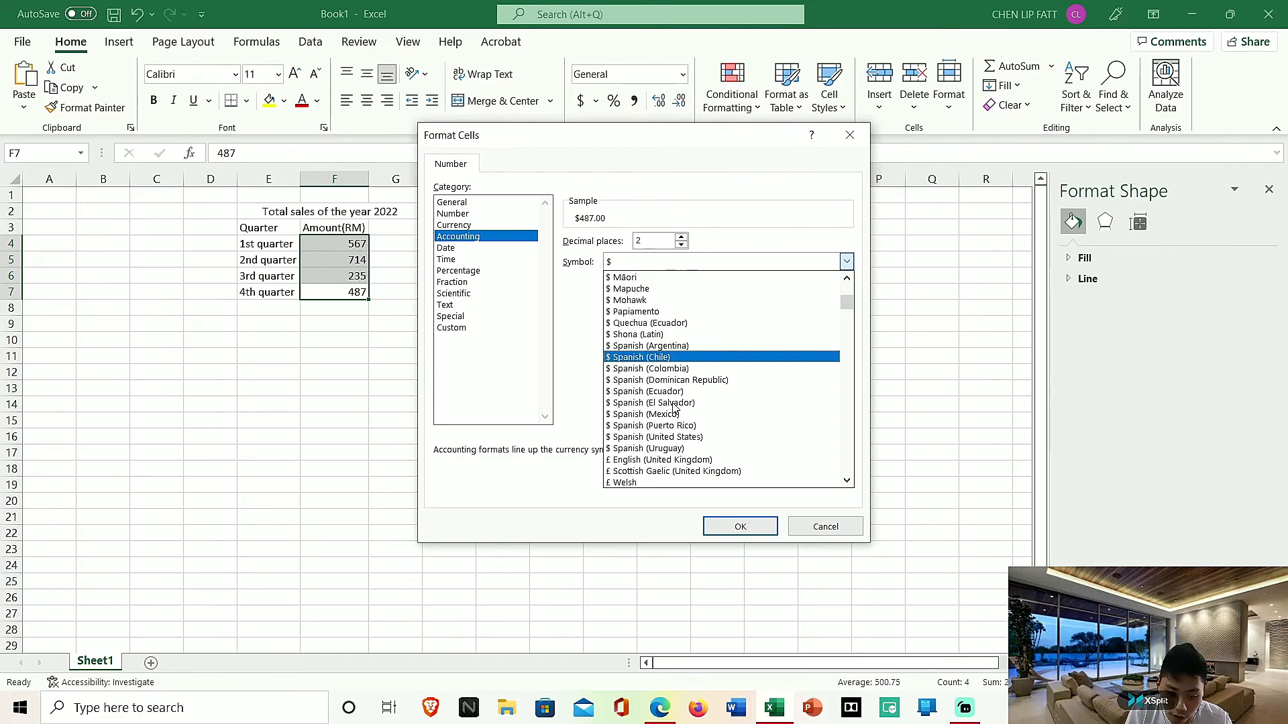
left_click(668, 396)
left_click(738, 526)
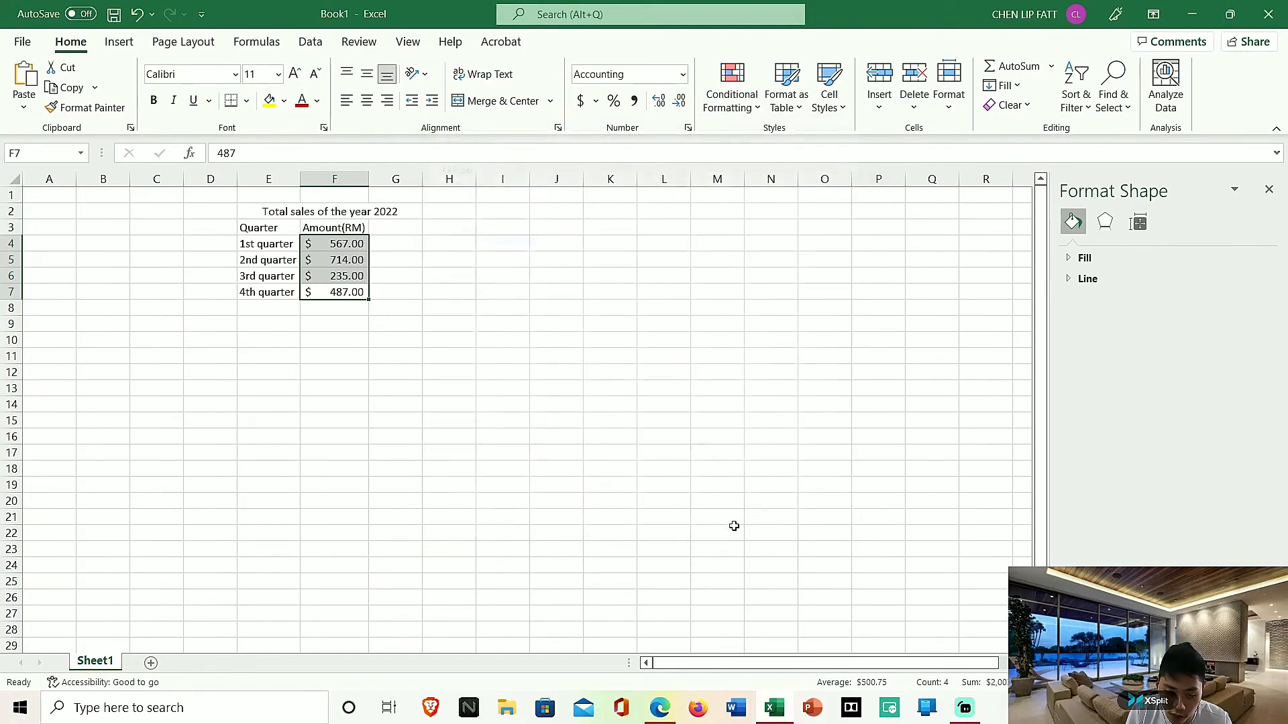
left_click(342, 270)
left_click(355, 318)
left_click(208, 244)
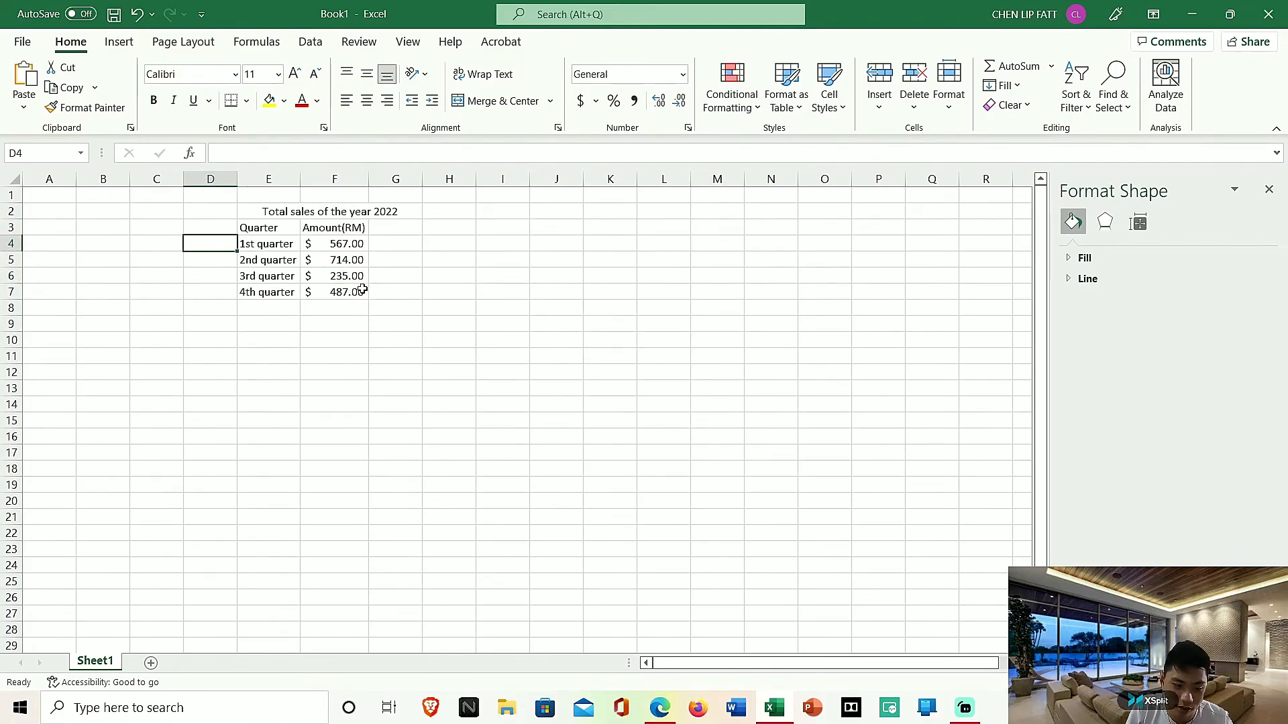
left_click(313, 246)
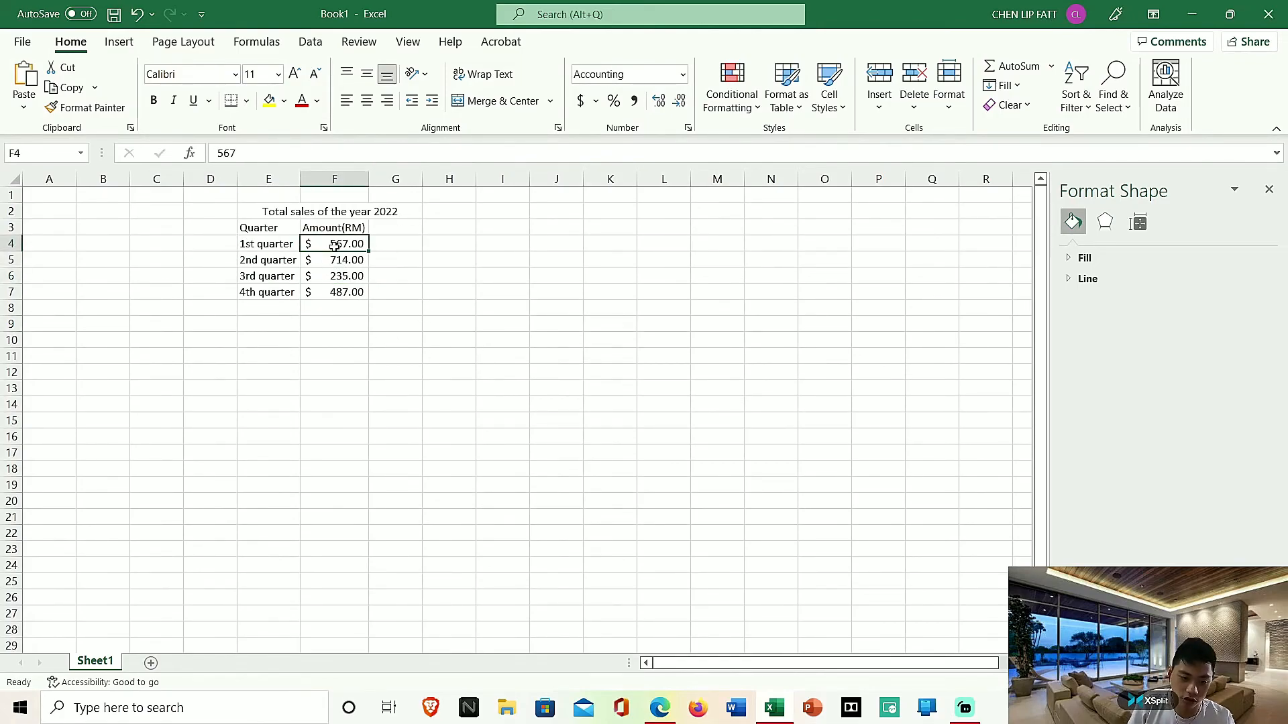